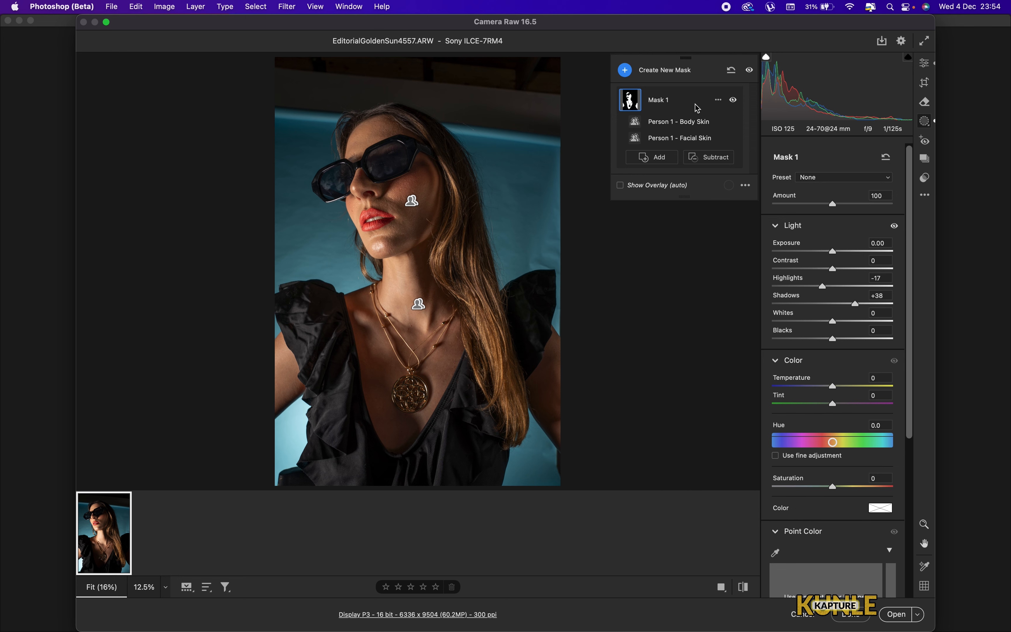
- Raise the exposure to +0.40 in the basic edit settings and open the image in Photoshop
click(926, 64)
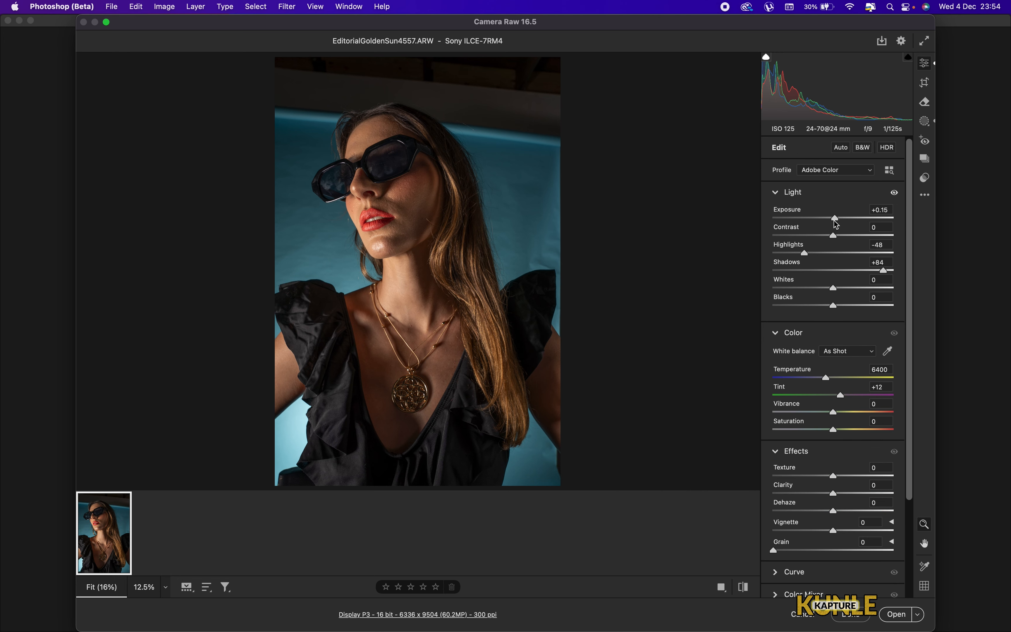
drag(836, 218, 837, 218)
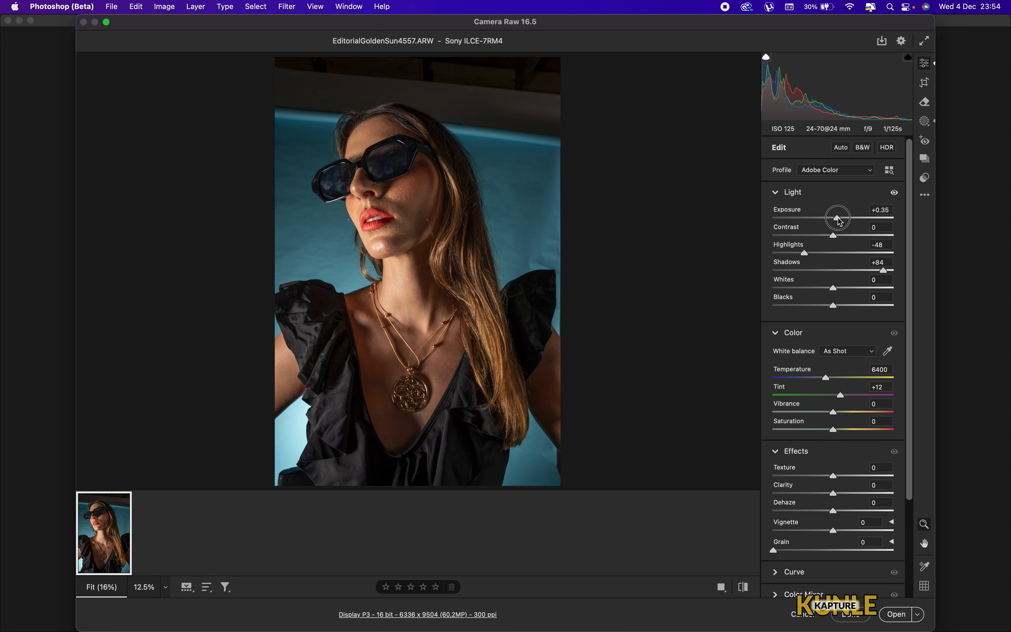
drag(840, 222, 843, 221)
click(897, 615)
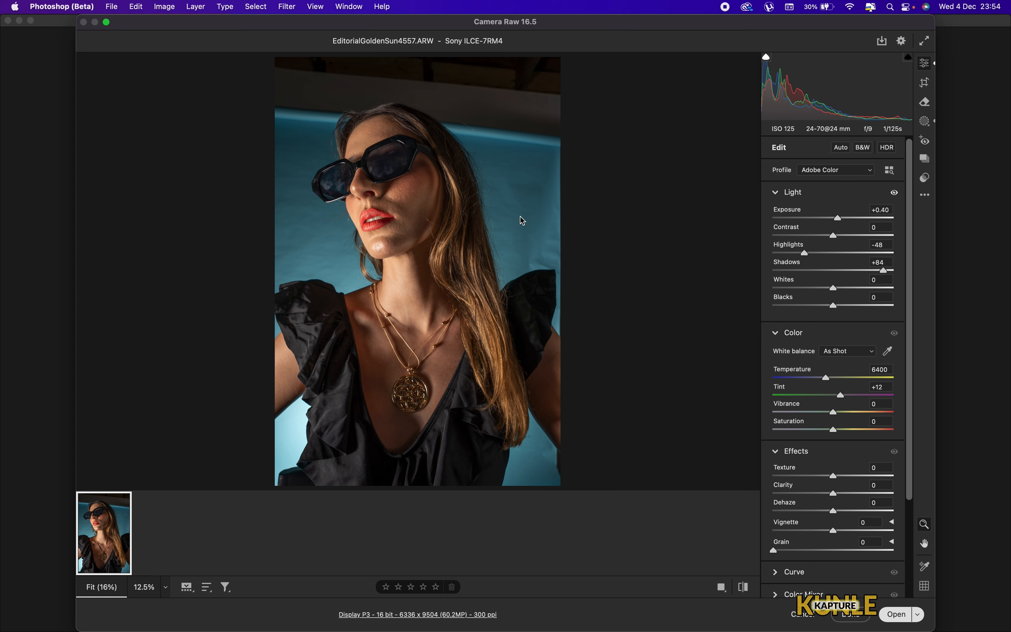
- Crop the photo to a 4:5 (8:10) ratio, shifting the frame down over the model
key(super+minus)
key(super+minus)
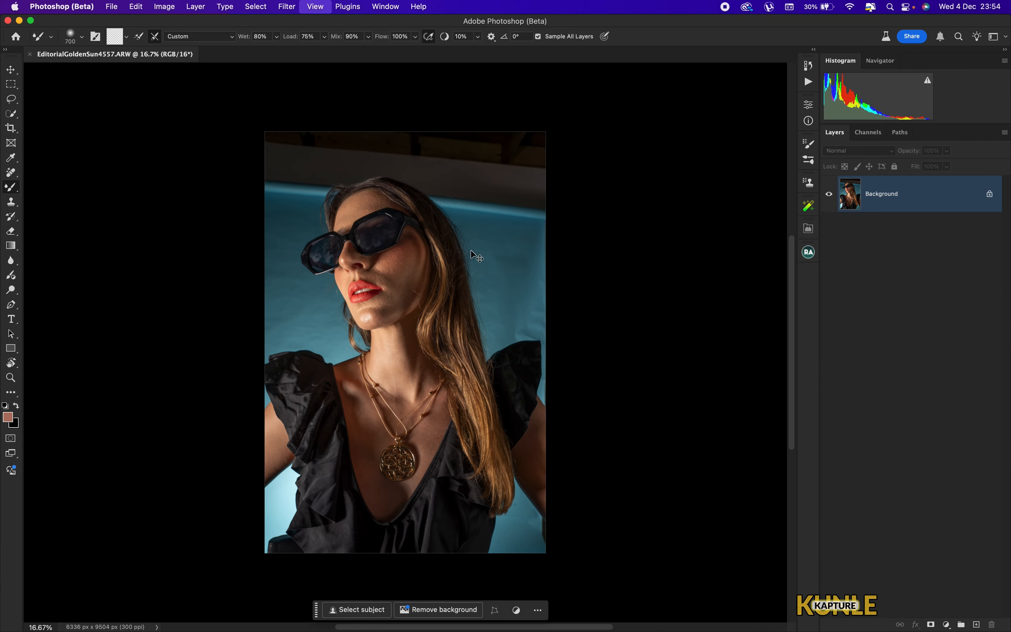
key(super+0)
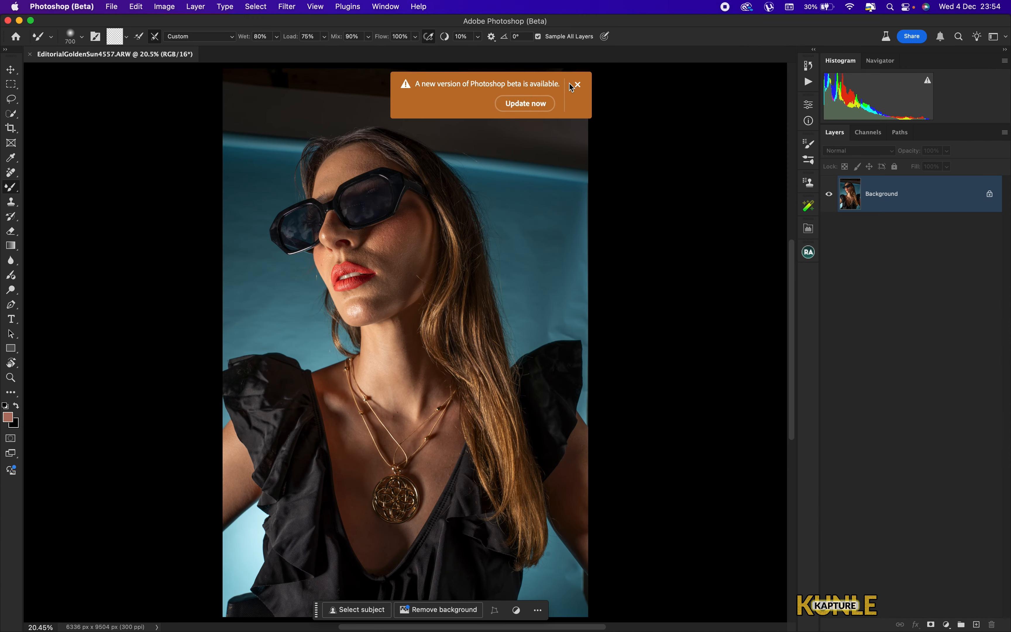
click(578, 86)
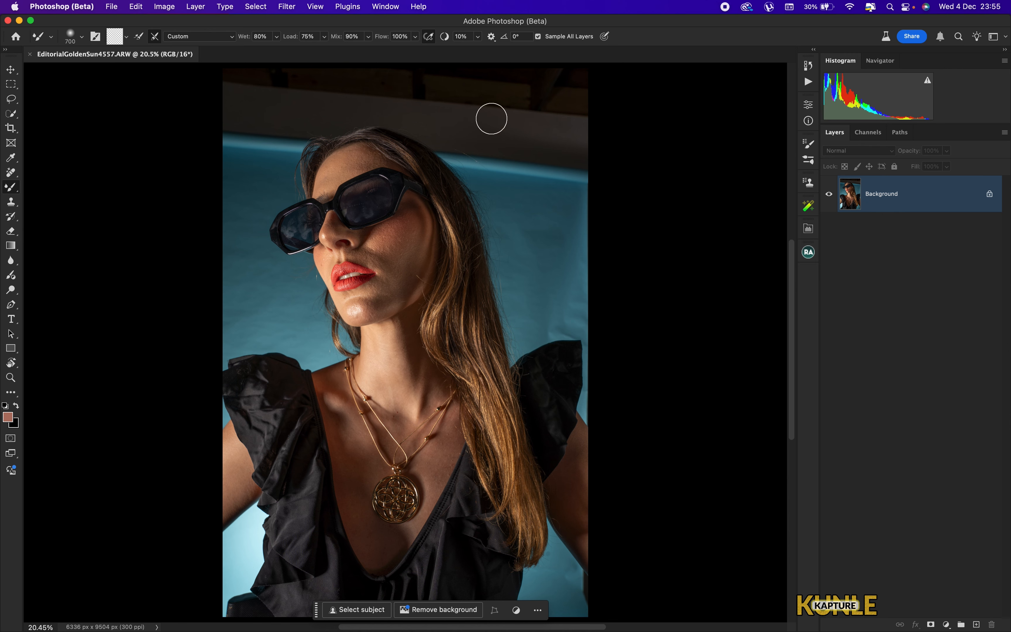
key(super+minus)
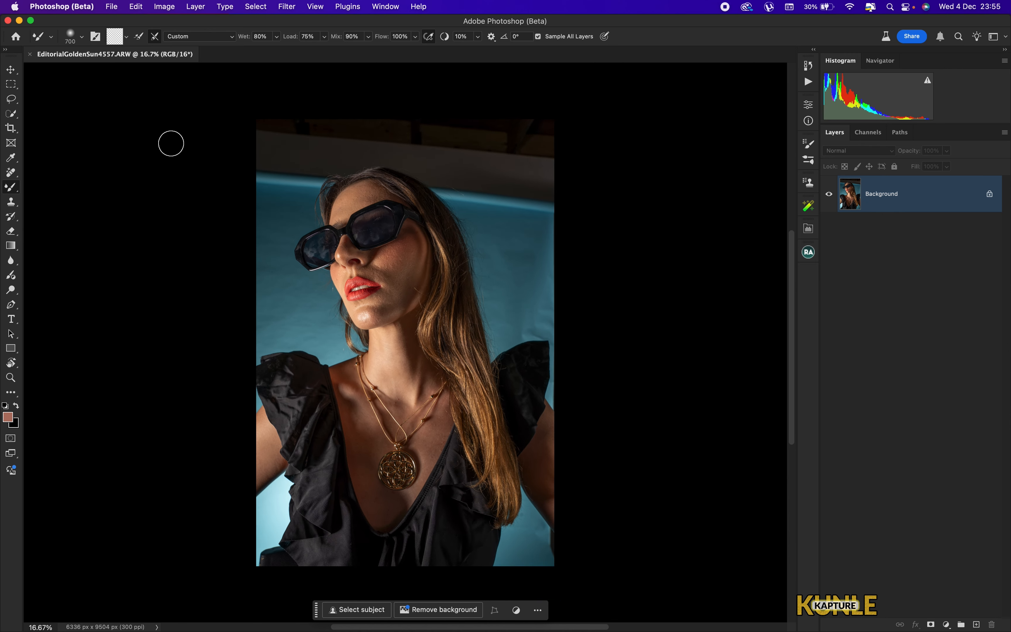
key(super+0)
key(super+minus)
click(11, 132)
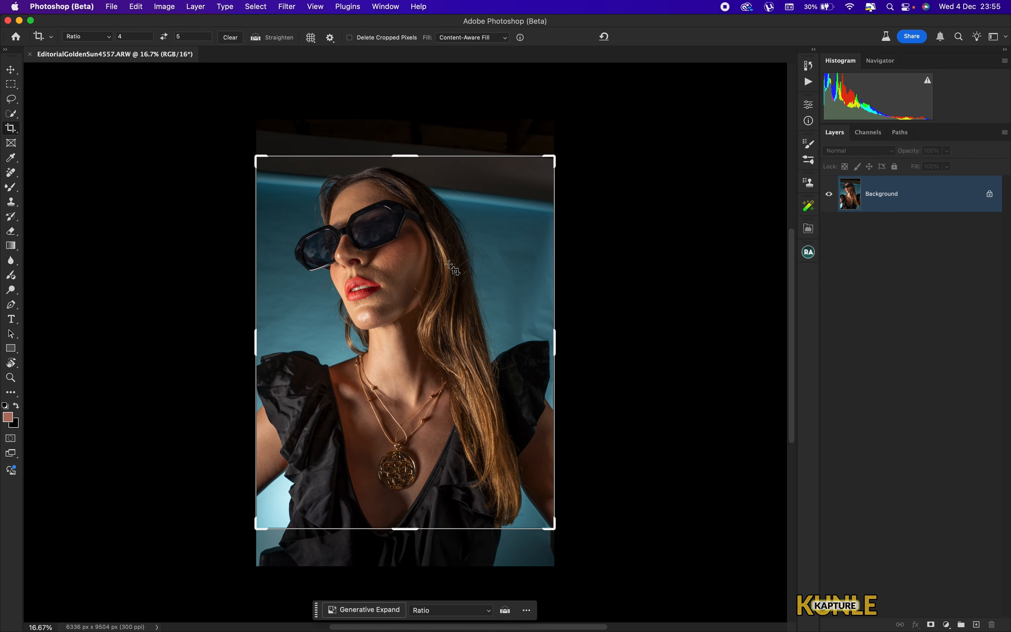
drag(451, 267, 442, 319)
click(99, 38)
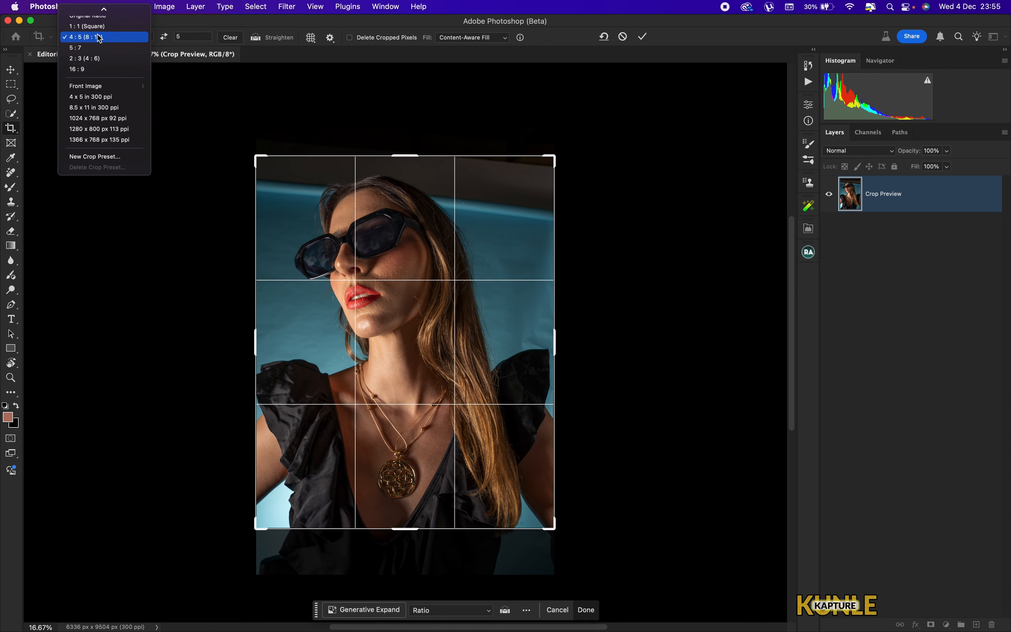
click(99, 38)
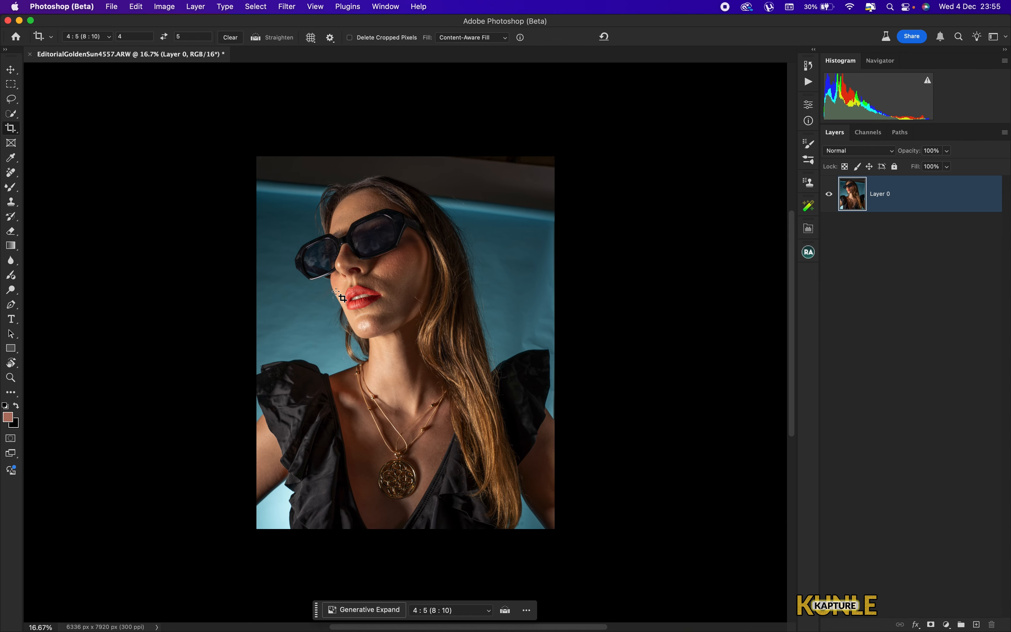
- Duplicate the image layer
key(super+j)
key(super+equal)
key(super+equal)
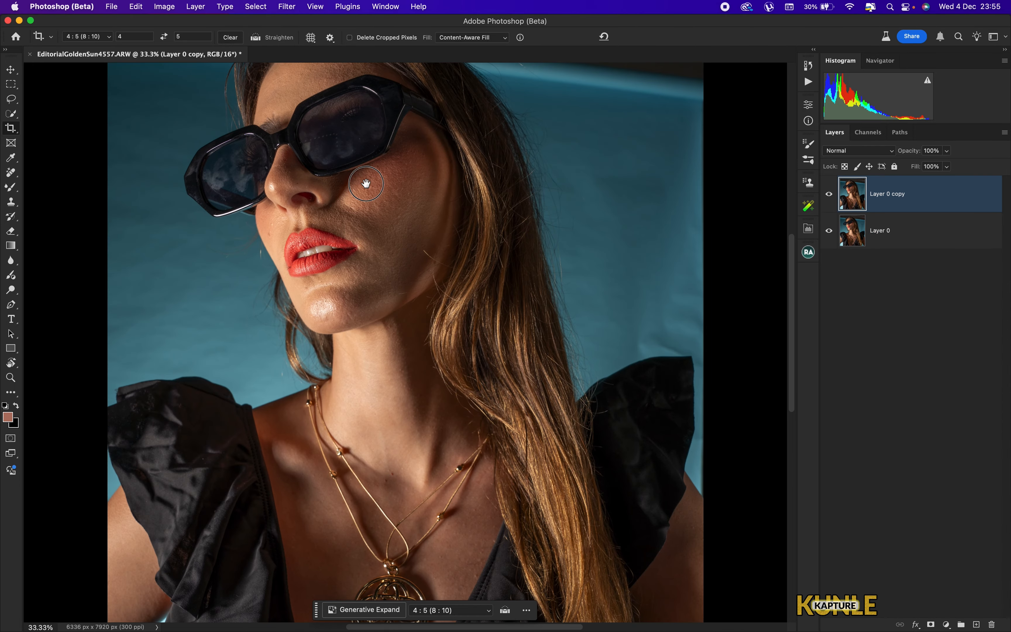
- Zoom and pan around the model's face and the backdrop to examine the image
drag(288, 102, 442, 247)
key(super+equal)
key(super+minus)
key(super+minus)
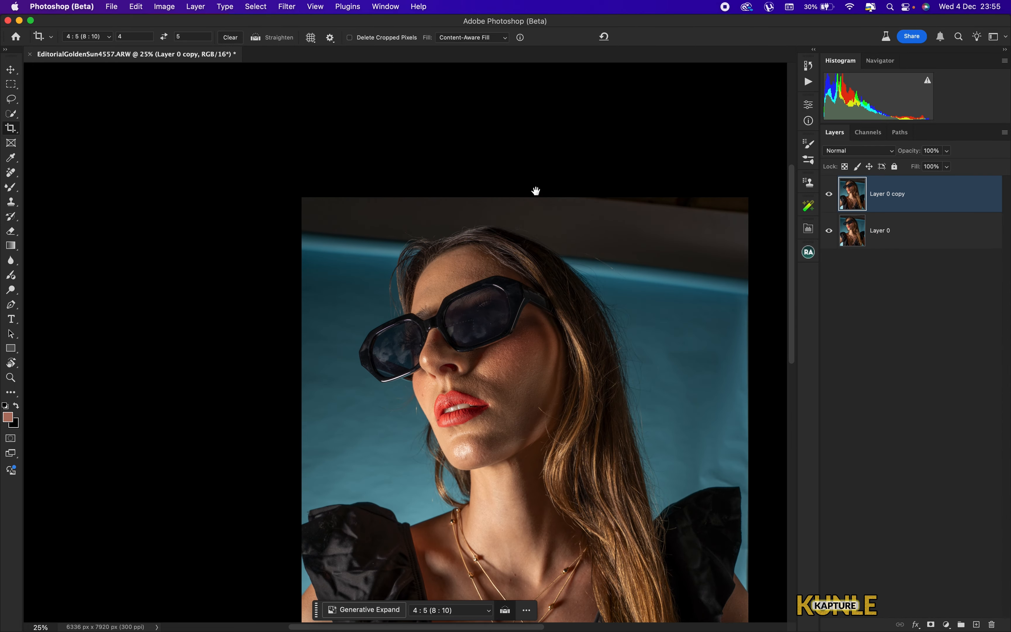
drag(631, 256, 542, 209)
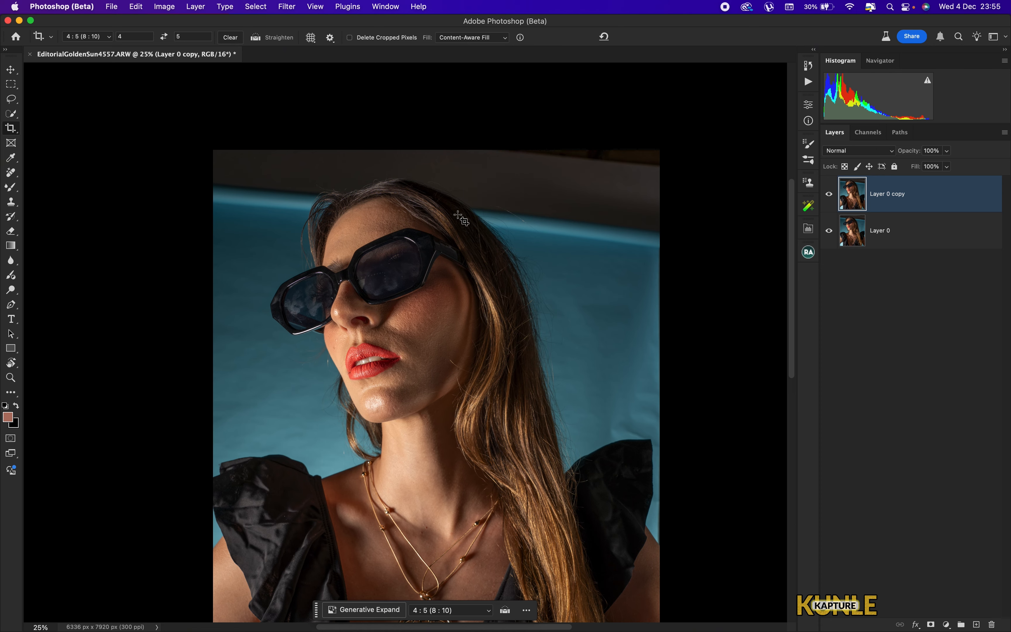
drag(370, 280, 483, 290)
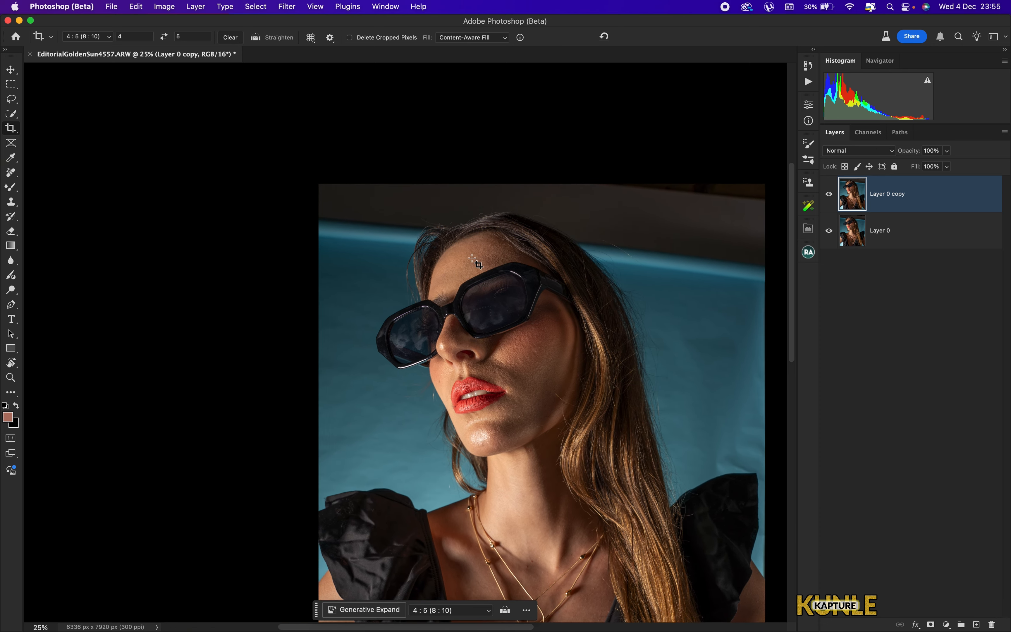
key(super+equal)
key(super+equal)
drag(417, 251, 462, 276)
key(super+minus)
key(super+minus)
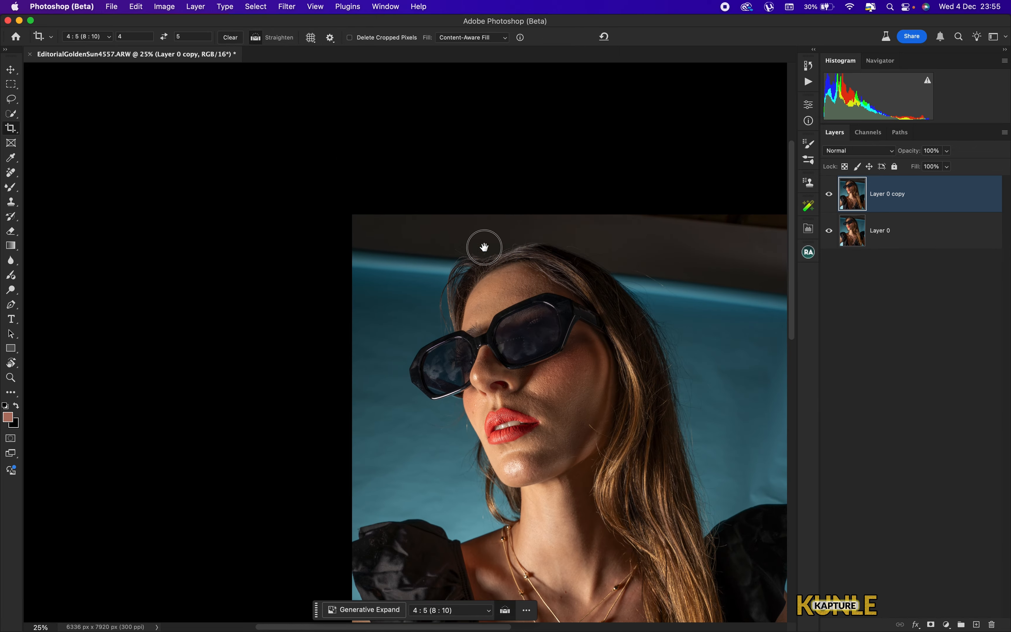
scroll(485, 242, right, 10)
scroll(485, 242, down, 5)
scroll(467, 222, left, 8)
scroll(467, 222, up, 4)
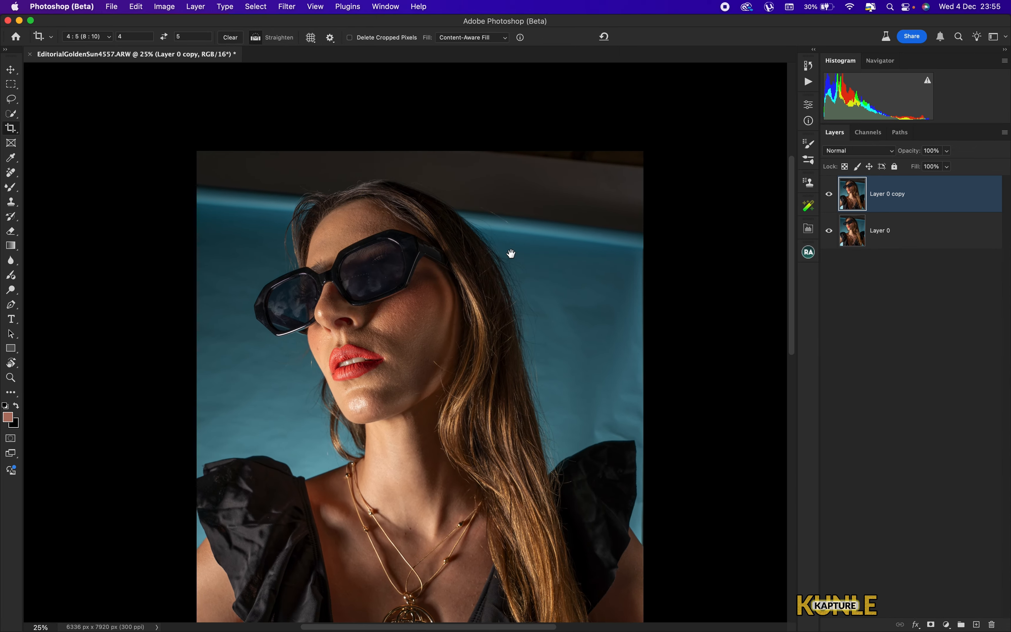
key(super+minus)
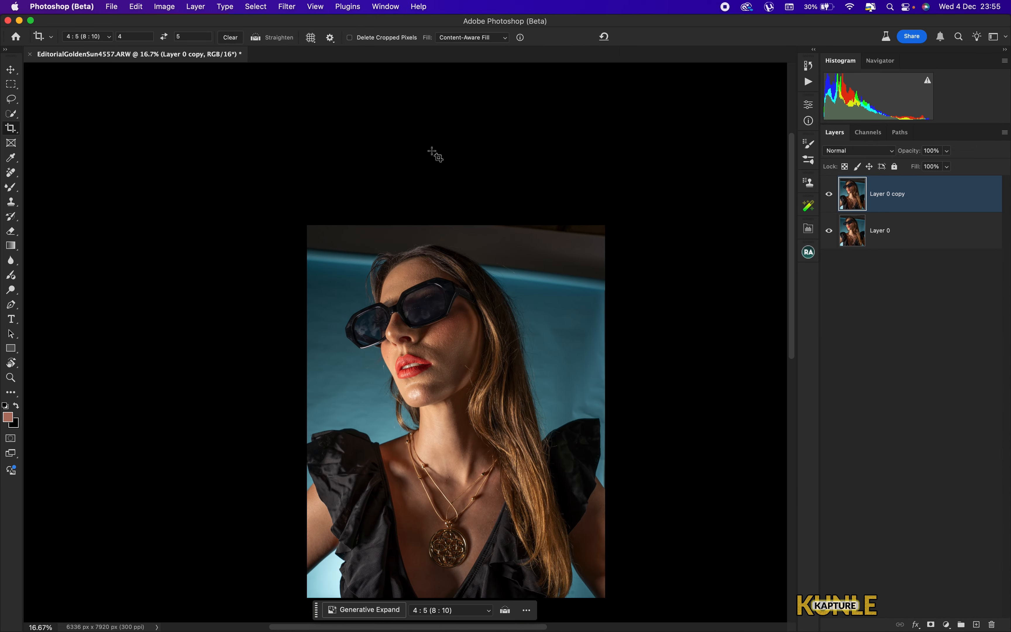
key(super+0)
- Select the subject automatically
click(252, 9)
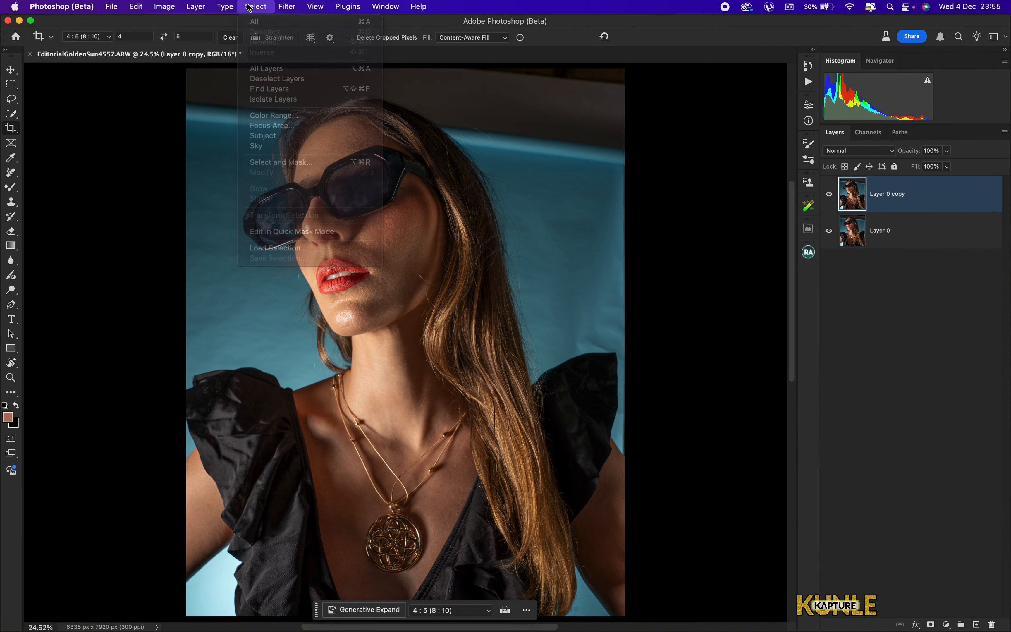
click(256, 8)
click(259, 9)
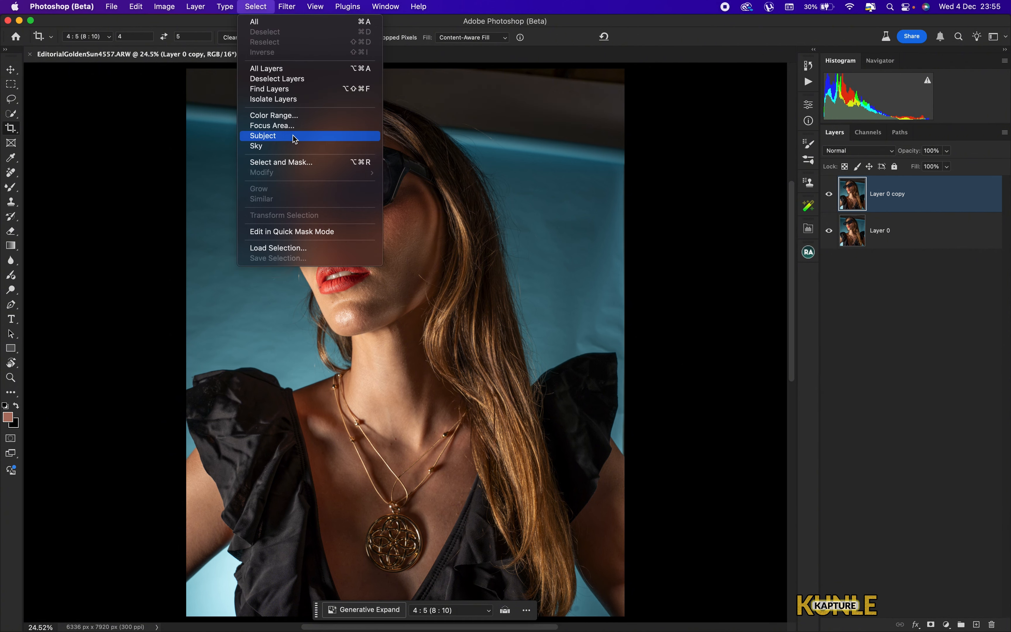
click(314, 144)
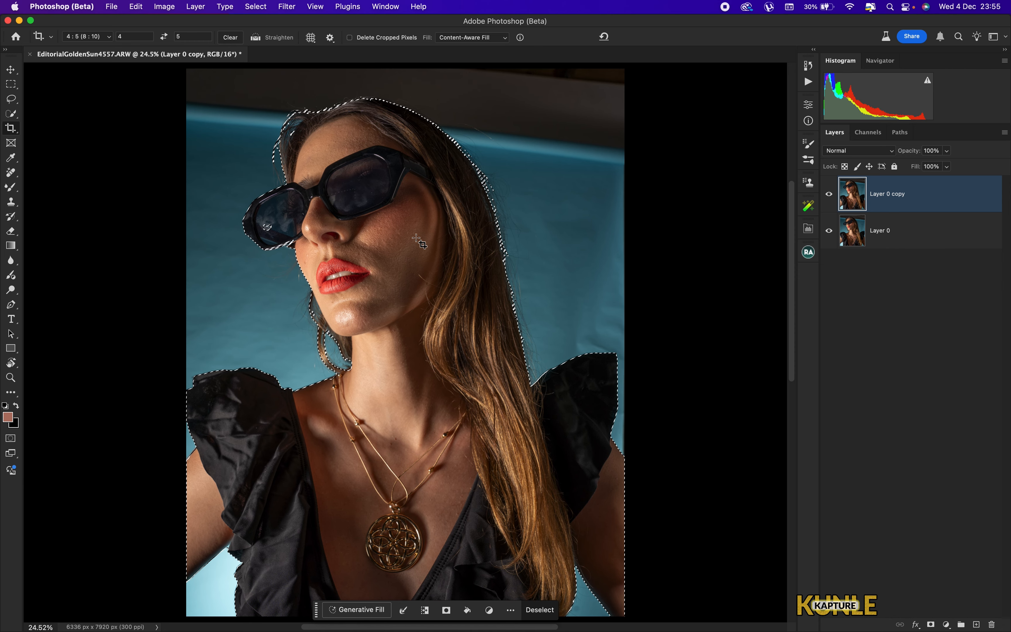
- Zoom in to inspect the subject selection edges around the face and shoulder
click(11, 113)
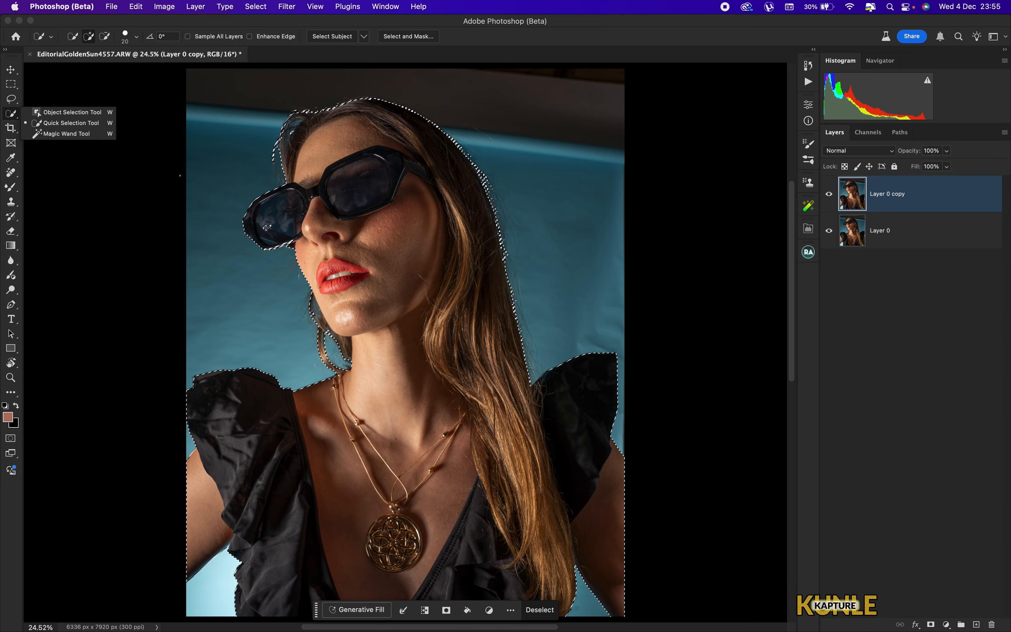
key(super+plus)
key(super+plus)
drag(289, 211, 492, 264)
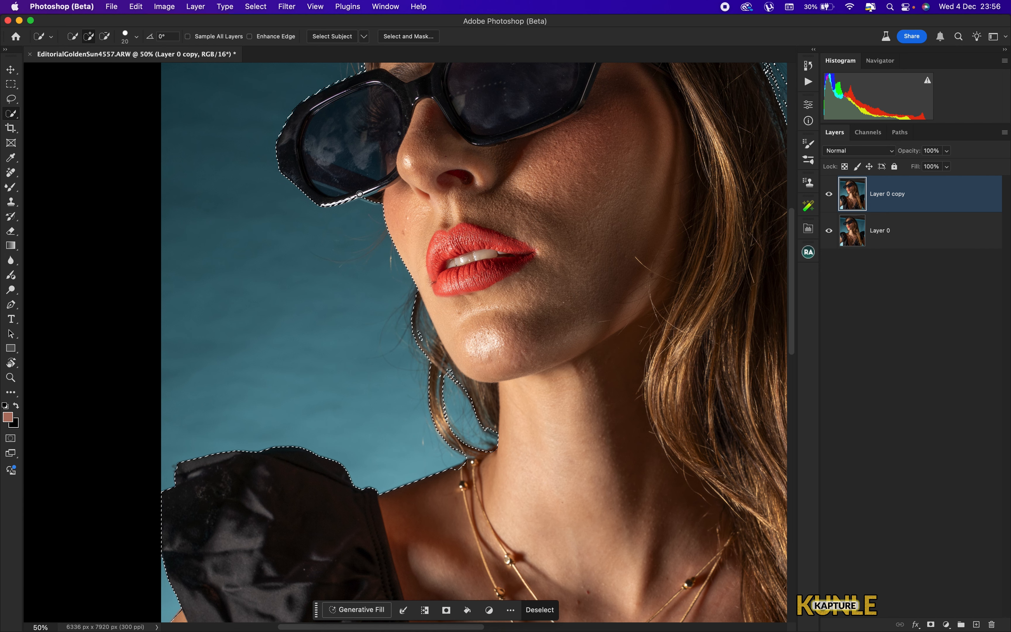
key(super+0)
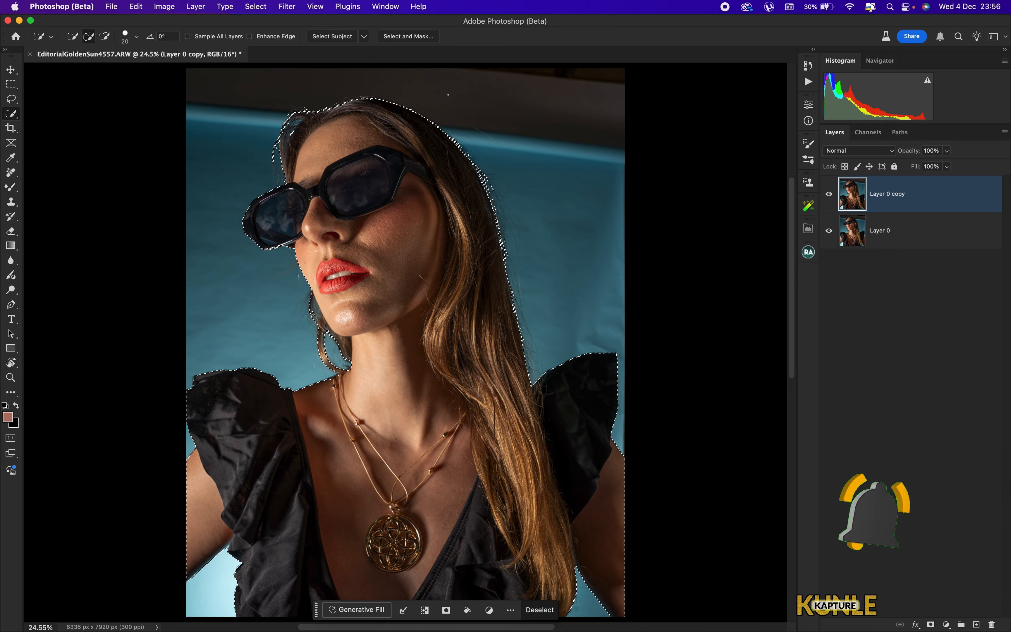
scroll(377, 133, left, 3)
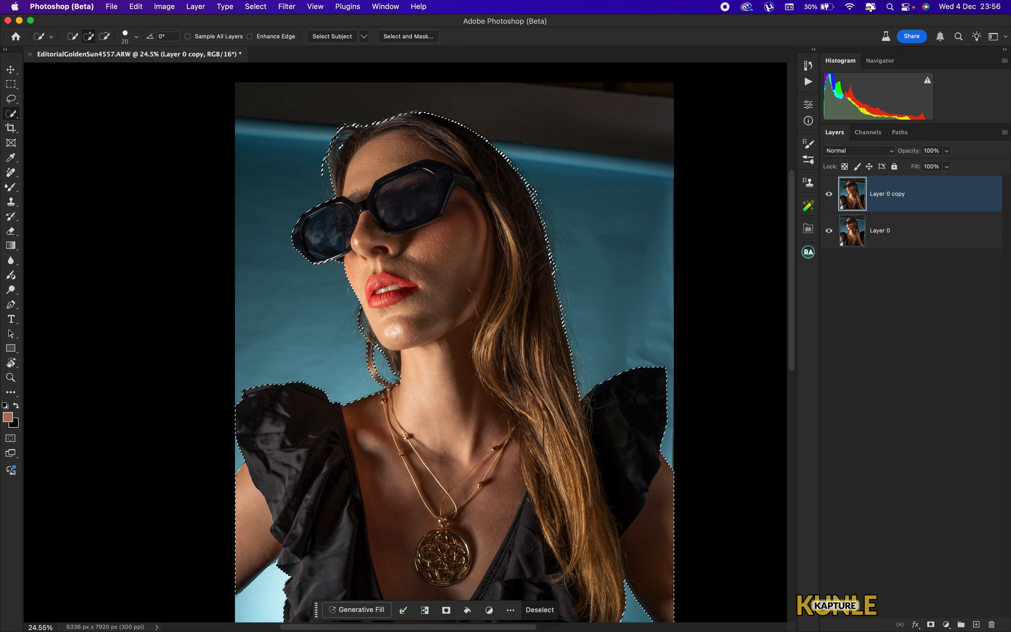
- Switch to the Brush, sample the teal backdrop colour and enlarge the brush to 900
key(b)
alt+click(276, 152)
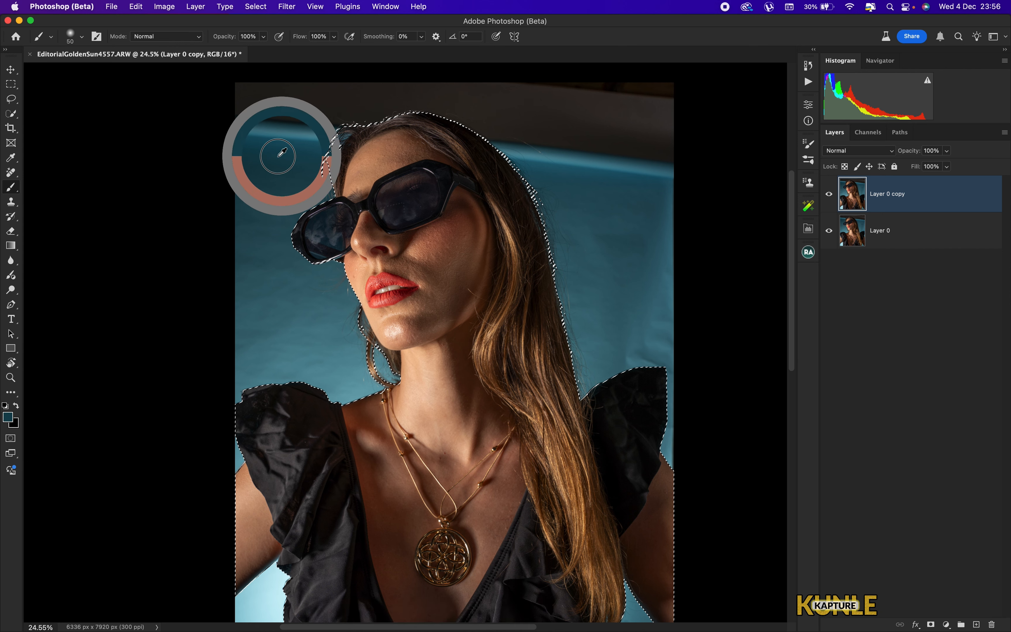
key(bracketright)
key(bracketright)
key(bracketright)
key(bracketright)
key(bracketright)
key(bracketright)
key(bracketright)
key(bracketright)
key(bracketright)
key(bracketright)
key(bracketright)
key(bracketright)
key(bracketright)
key(bracketright)
key(bracketright)
key(bracketright)
key(bracketright)
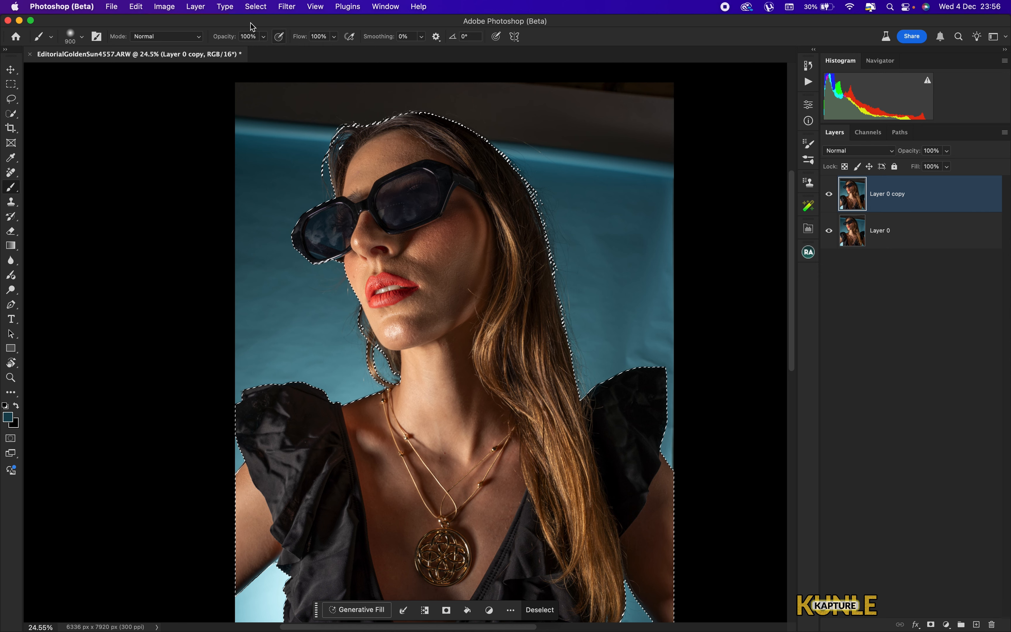
- Invert the selection to the background, then paint and undo a trial teal stroke
click(255, 7)
click(266, 51)
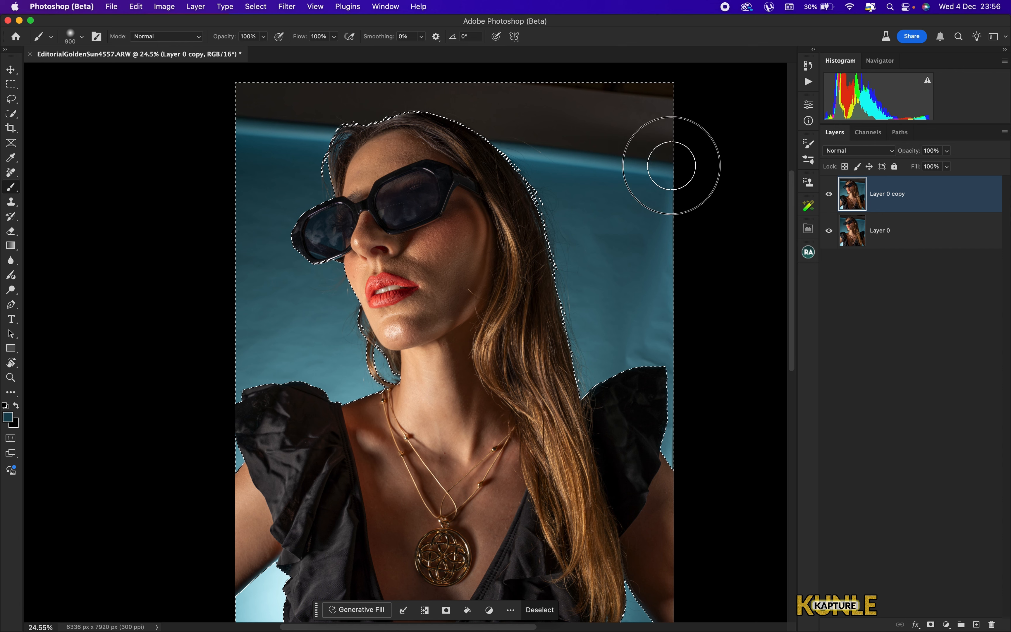
mouse_move(672, 166)
mouse_down()
mouse_move(464, 149)
mouse_move(727, 106)
mouse_move(588, 80)
mouse_move(170, 105)
mouse_move(296, 108)
mouse_up()
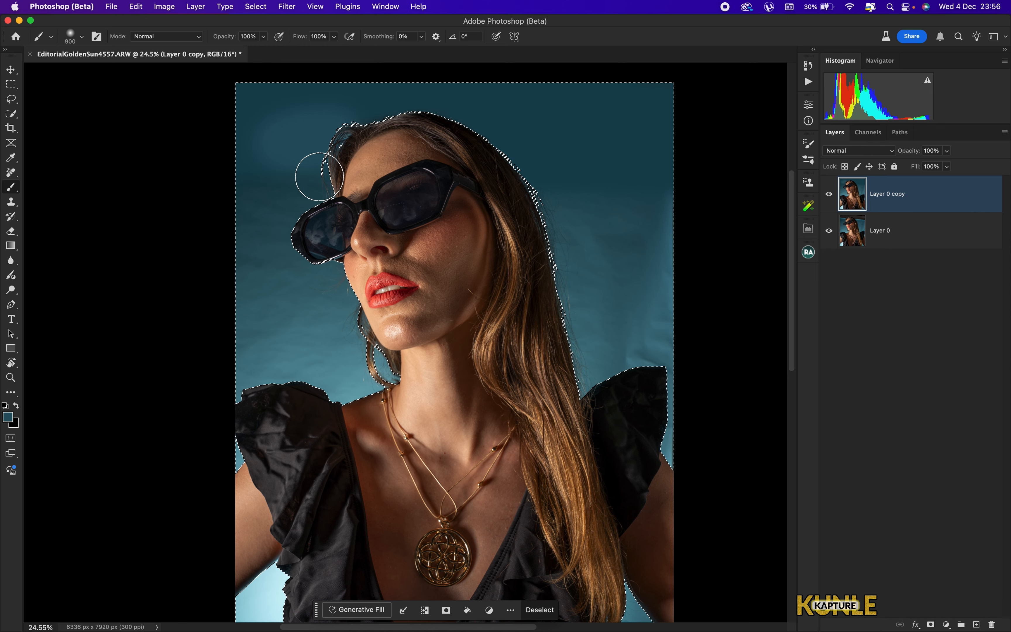
key(super+z)
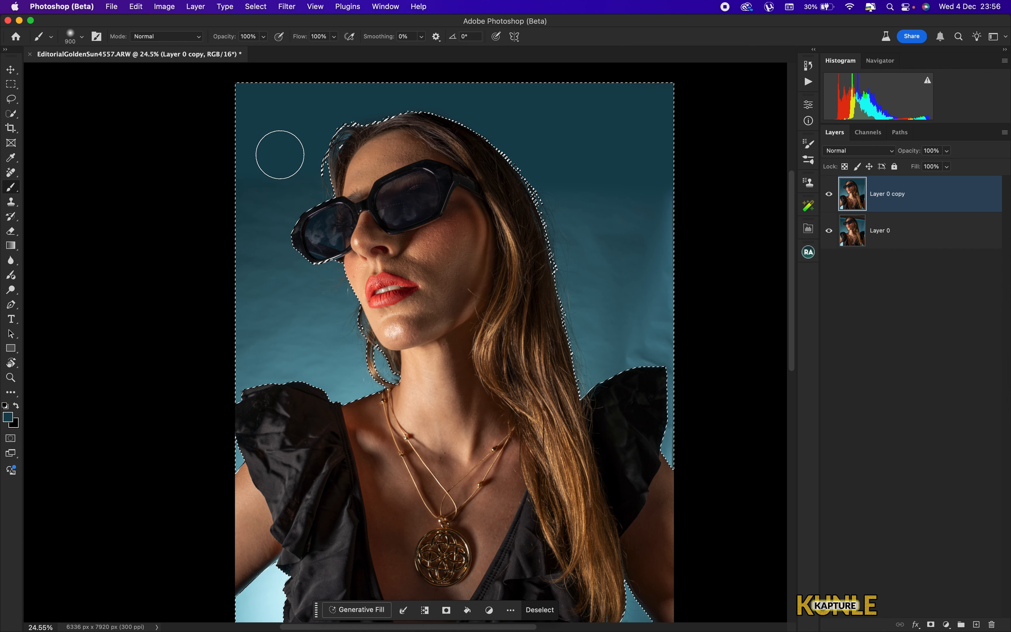
- Enlarge the brush to 1200 and paint the whole background with the sampled teal
key(bracketright)
key(bracketright)
key(bracketright)
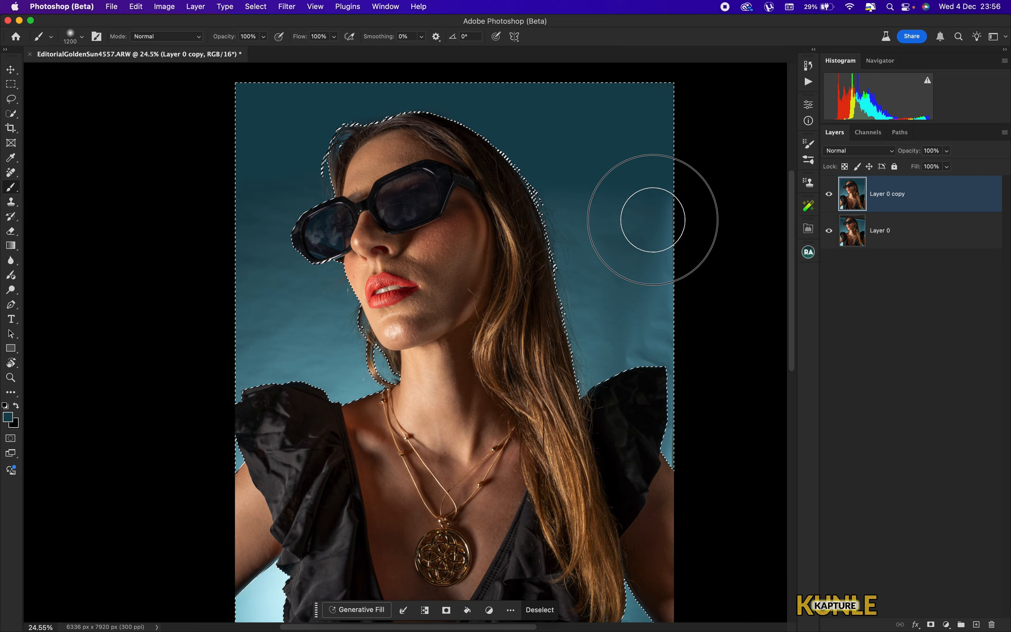
mouse_move(650, 215)
mouse_down()
mouse_move(689, 368)
mouse_move(650, 219)
mouse_move(626, 361)
mouse_move(566, 162)
mouse_move(585, 351)
mouse_up()
drag(374, 338, 473, 300)
mouse_move(344, 220)
mouse_down()
mouse_move(361, 241)
mouse_move(356, 173)
mouse_move(401, 140)
mouse_move(327, 257)
mouse_move(335, 309)
mouse_move(360, 334)
mouse_move(445, 338)
mouse_move(394, 273)
mouse_move(433, 248)
mouse_move(439, 346)
mouse_move(467, 359)
mouse_move(480, 314)
mouse_move(437, 270)
mouse_move(464, 333)
mouse_move(376, 357)
mouse_up()
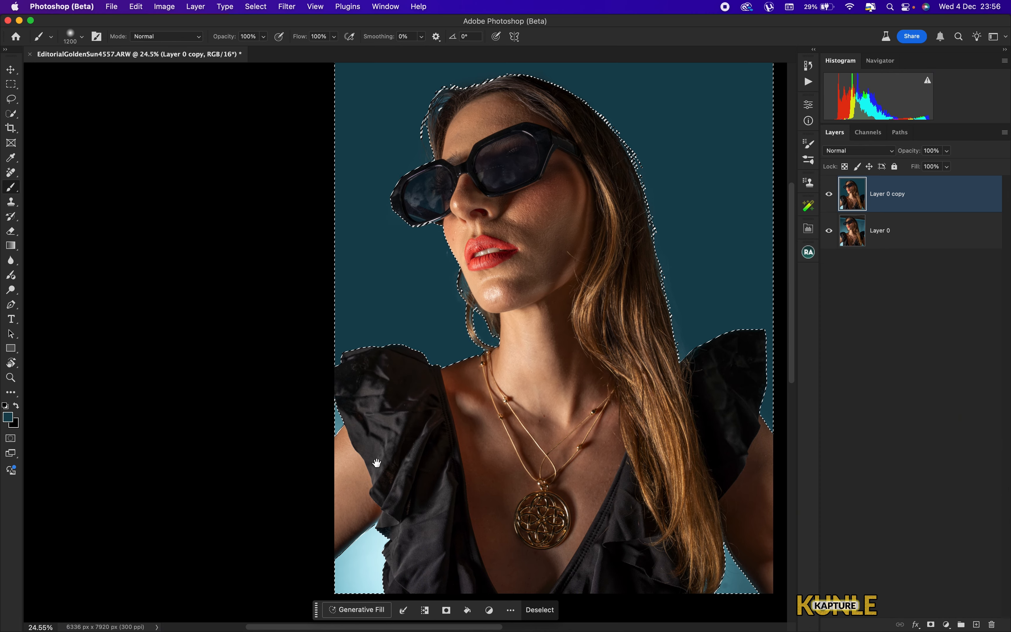
mouse_move(377, 463)
mouse_down()
mouse_move(394, 294)
mouse_move(365, 373)
mouse_move(434, 346)
mouse_move(379, 427)
mouse_up()
drag(689, 435, 451, 376)
drag(539, 398, 530, 373)
- Deselect the painted background
key(super+0)
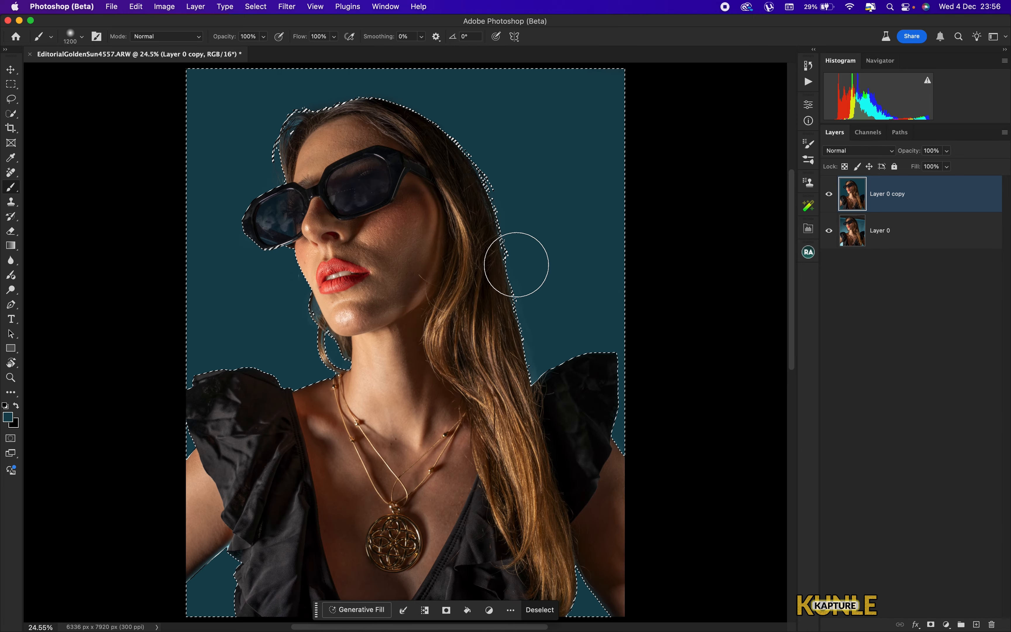
key(super+minus)
key(super+minus)
key(super+0)
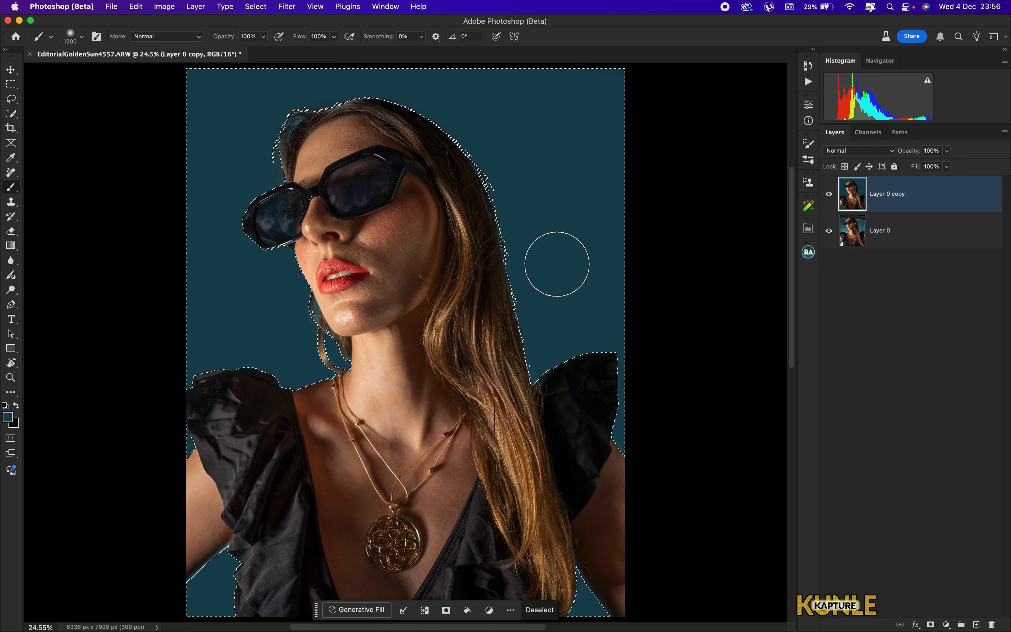
key(super+d)
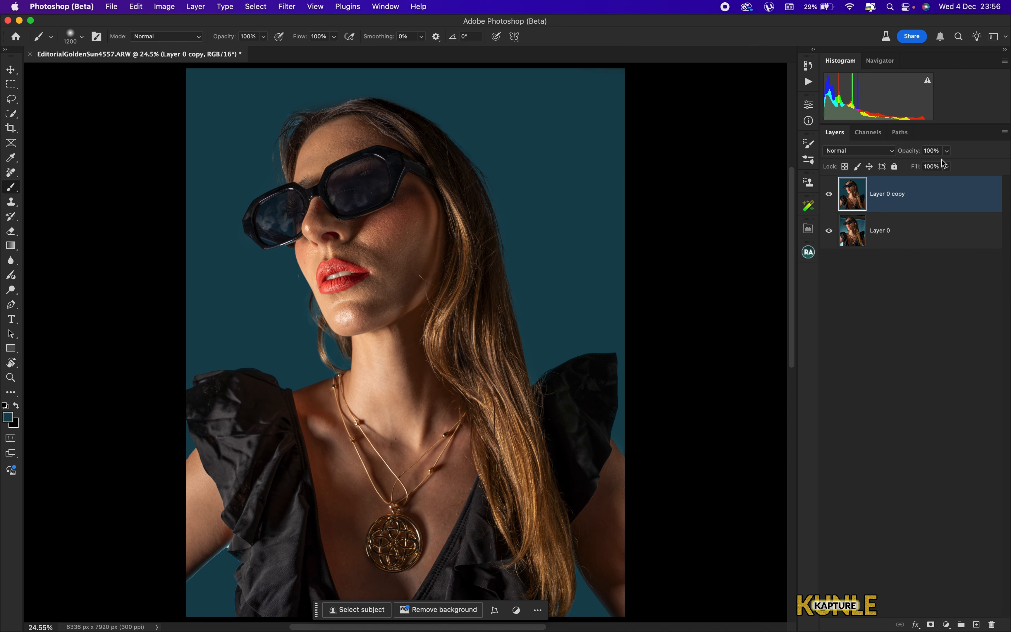
- Lower the copied layer's opacity to 80%
click(948, 152)
drag(937, 168, 938, 169)
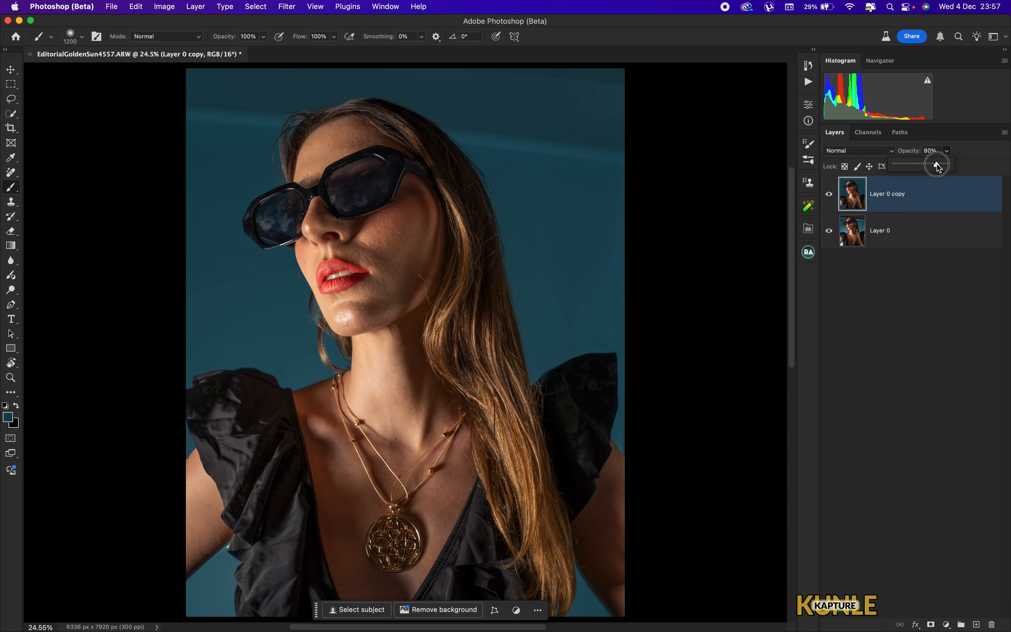
- Restore the copied layer's opacity to 100% and clone-stamp over uneven background beside the hair on the right
drag(937, 165, 948, 164)
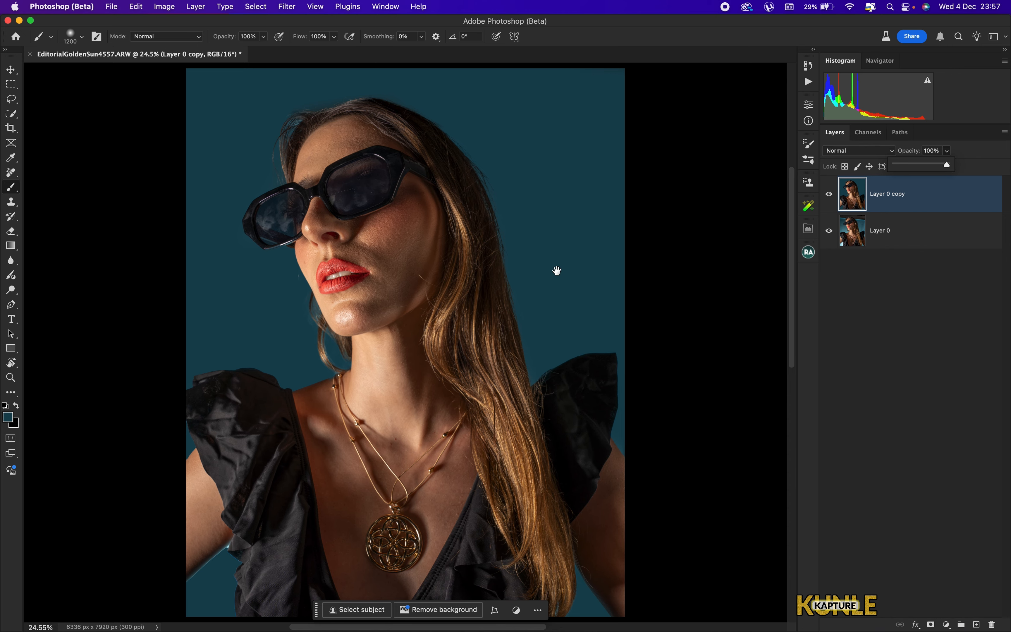
key(super+equal)
key(super+equal)
key(super+equal)
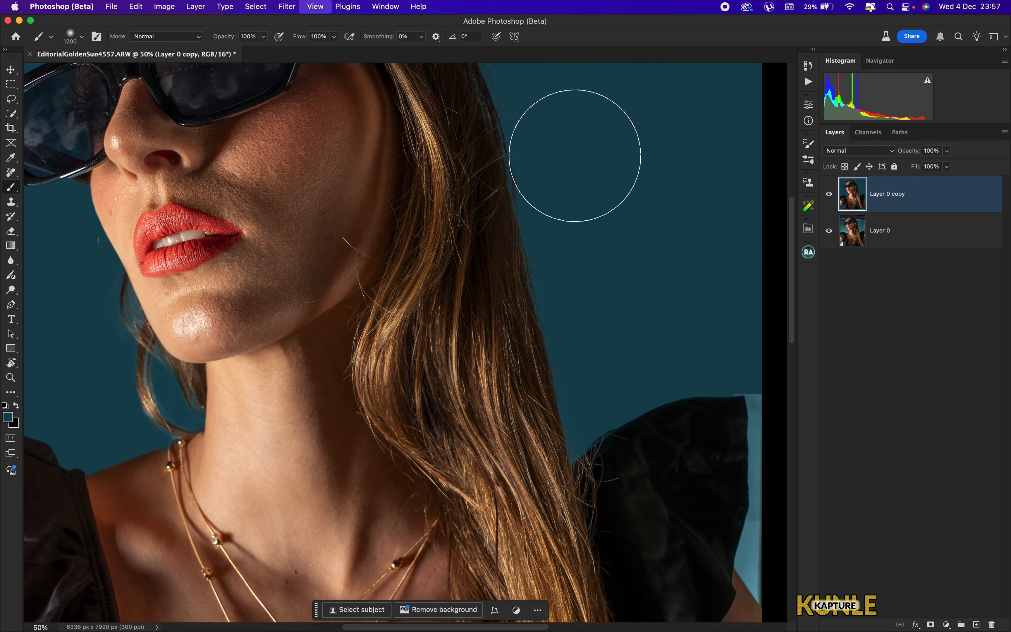
drag(564, 165, 503, 320)
key(s)
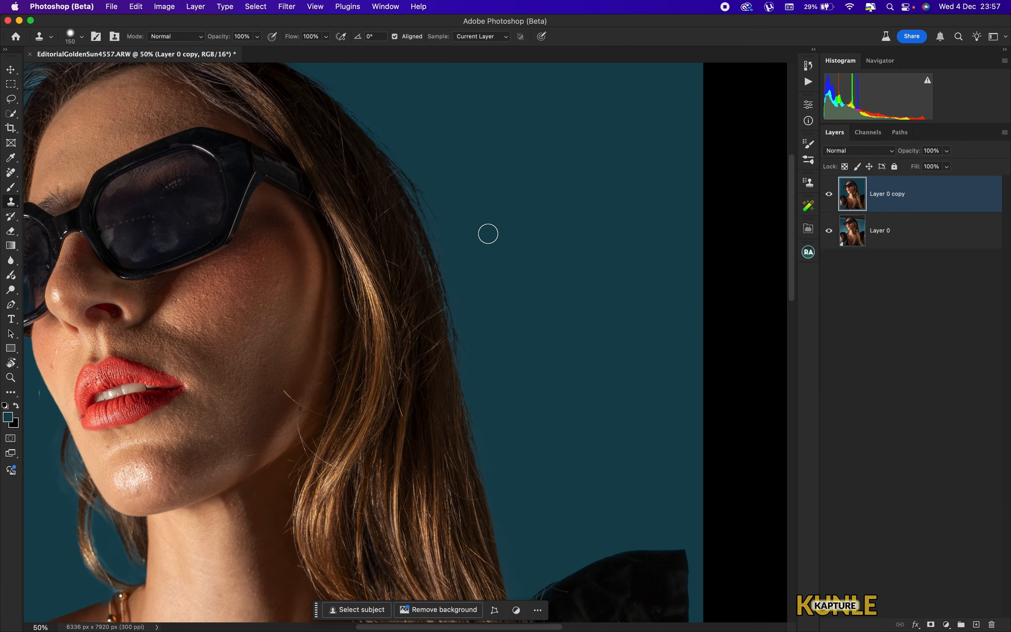
key(bracketright)
alt+click(546, 346)
mouse_move(493, 357)
mouse_down()
mouse_move(478, 325)
mouse_move(491, 384)
mouse_move(467, 261)
mouse_move(535, 300)
mouse_move(488, 282)
mouse_move(495, 373)
mouse_move(429, 158)
mouse_move(449, 221)
mouse_up()
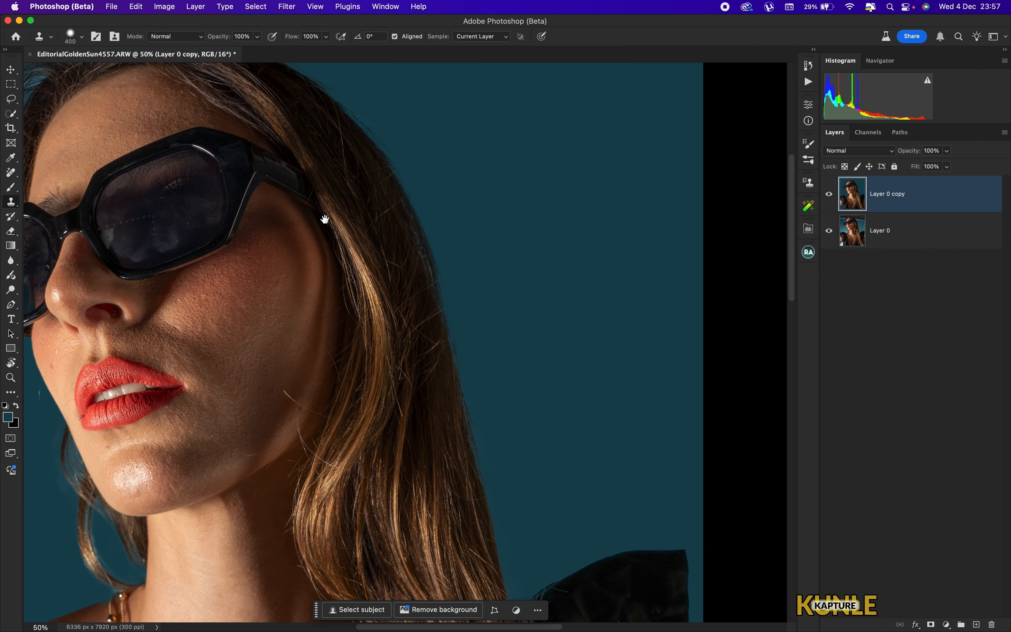
- Clone-stamp more of the background next to the hair with a 400 px brush at 42% hardness
drag(325, 220, 467, 286)
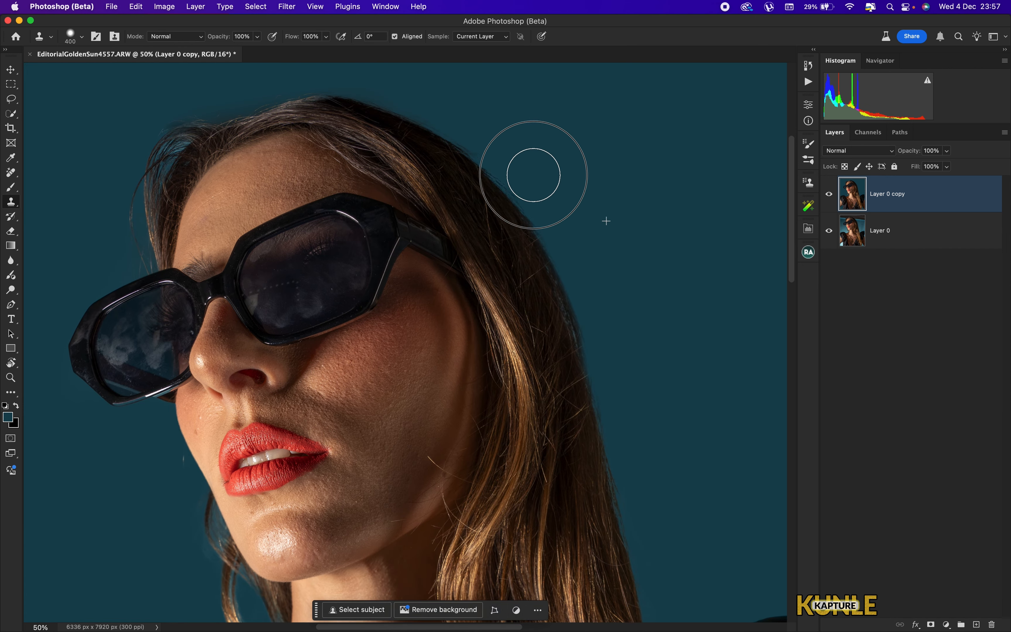
click(85, 39)
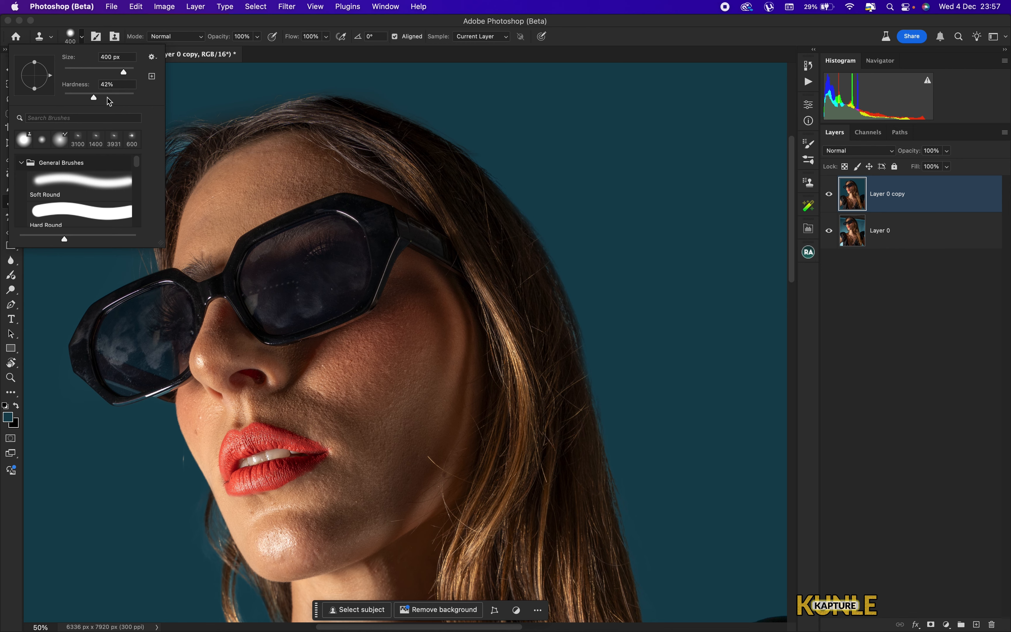
drag(587, 320, 443, 259)
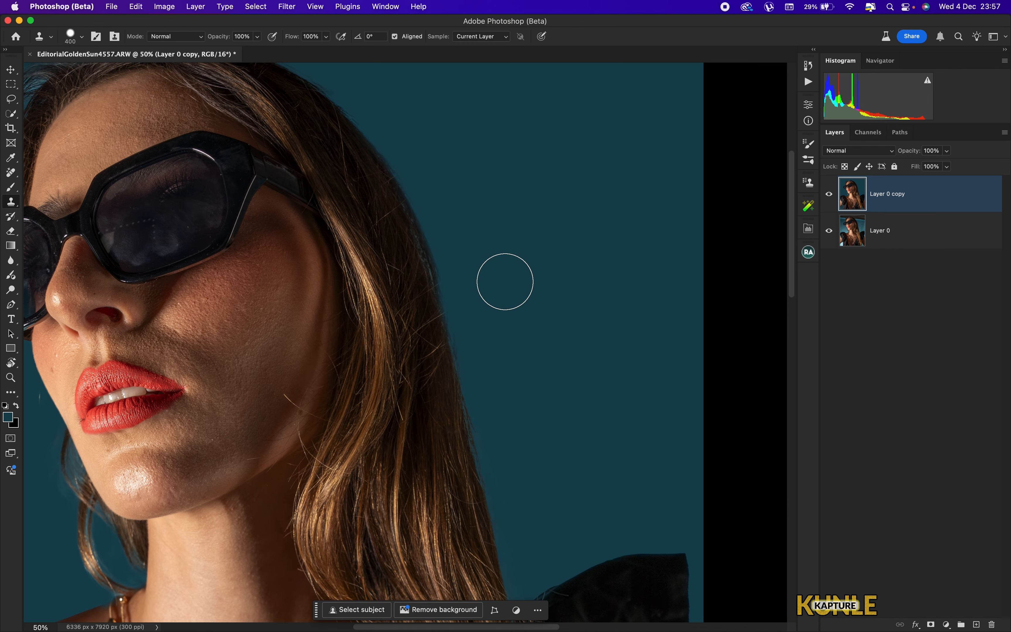
alt+click(575, 360)
mouse_move(486, 310)
mouse_down()
mouse_move(495, 383)
mouse_move(436, 187)
mouse_up()
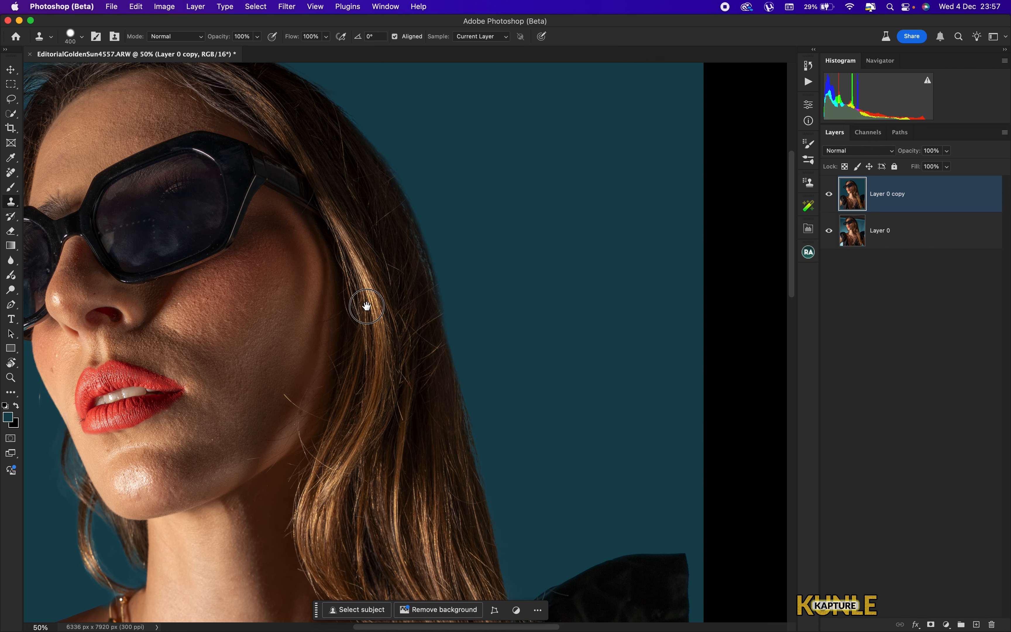
drag(364, 306, 595, 493)
drag(351, 307, 432, 331)
- Shrink the clone brush and clone over the background left of the head and beside the face
key(bracketleft)
key(bracketleft)
key(bracketleft)
key(bracketleft)
key(bracketleft)
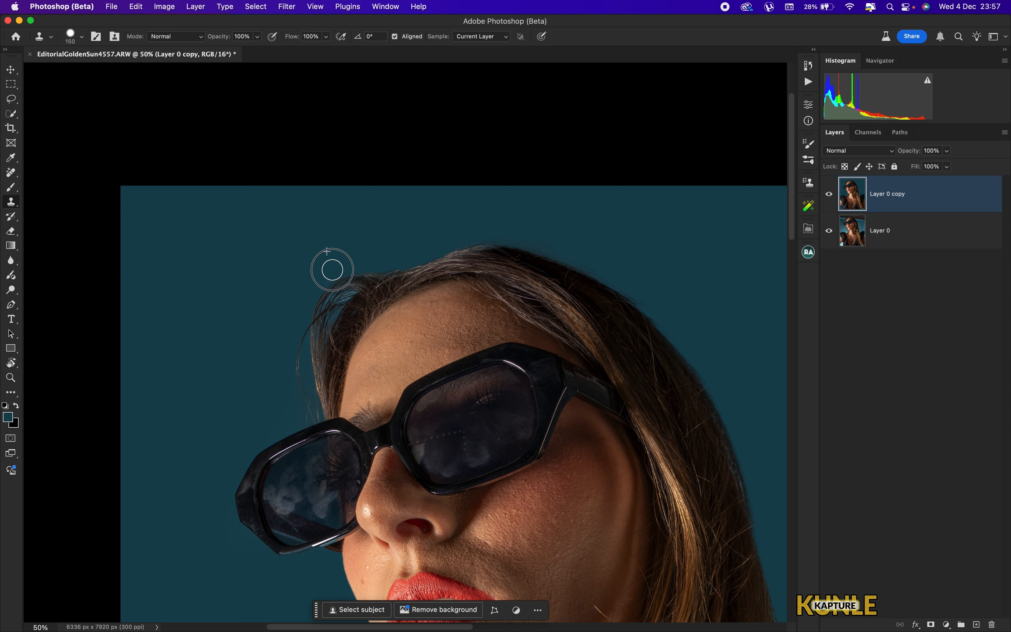
drag(297, 321, 456, 223)
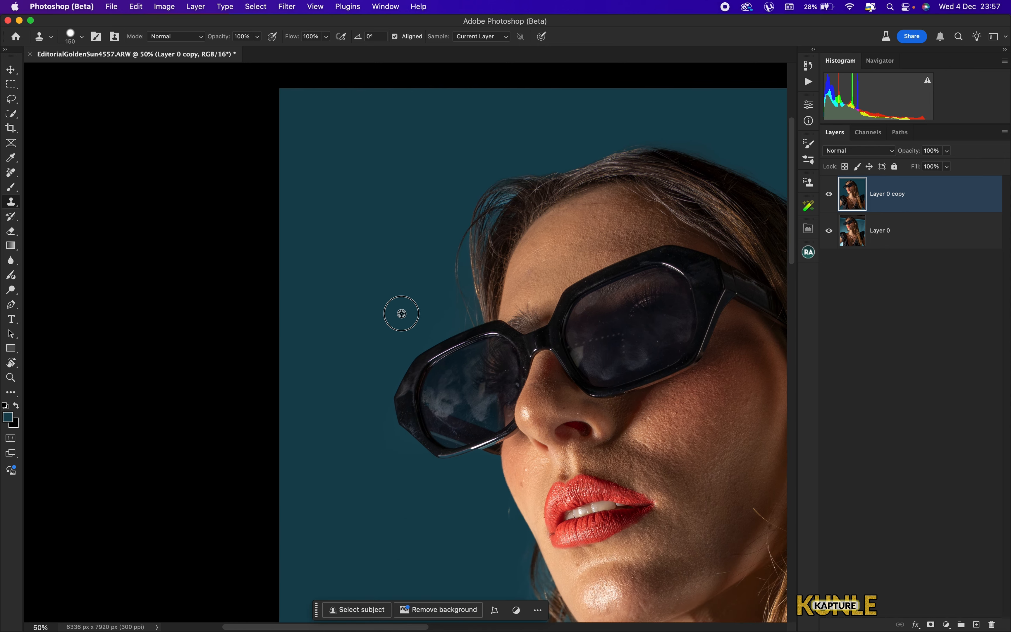
mouse_move(458, 313)
mouse_down()
mouse_move(451, 236)
mouse_move(451, 278)
mouse_up()
scroll(434, 255, down, 10)
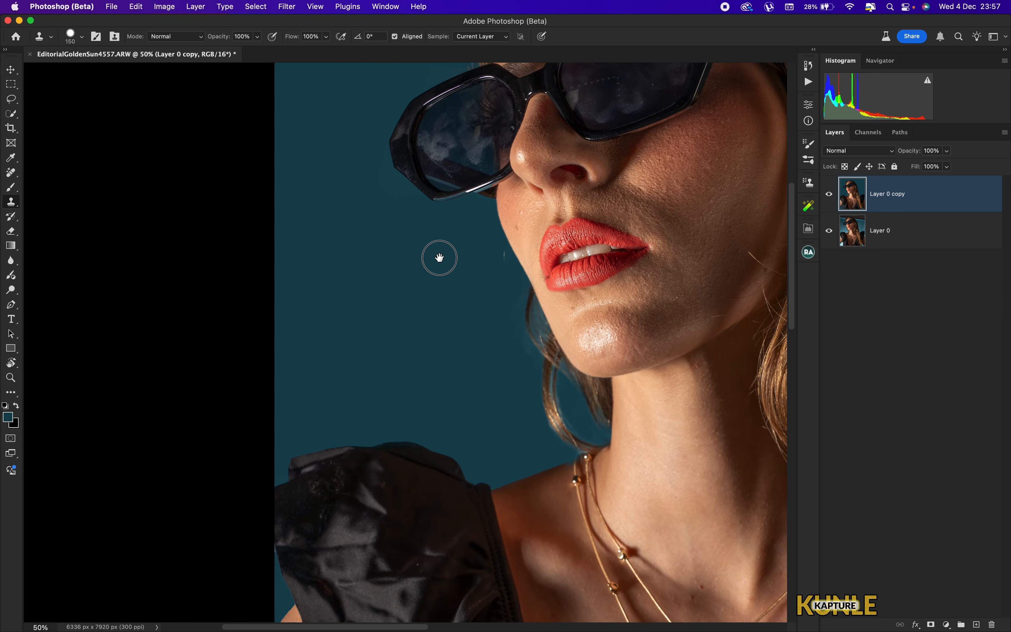
alt+click(454, 233)
mouse_move(495, 214)
mouse_down()
mouse_move(528, 313)
mouse_move(505, 253)
mouse_move(513, 236)
mouse_move(519, 328)
mouse_up()
key(super+0)
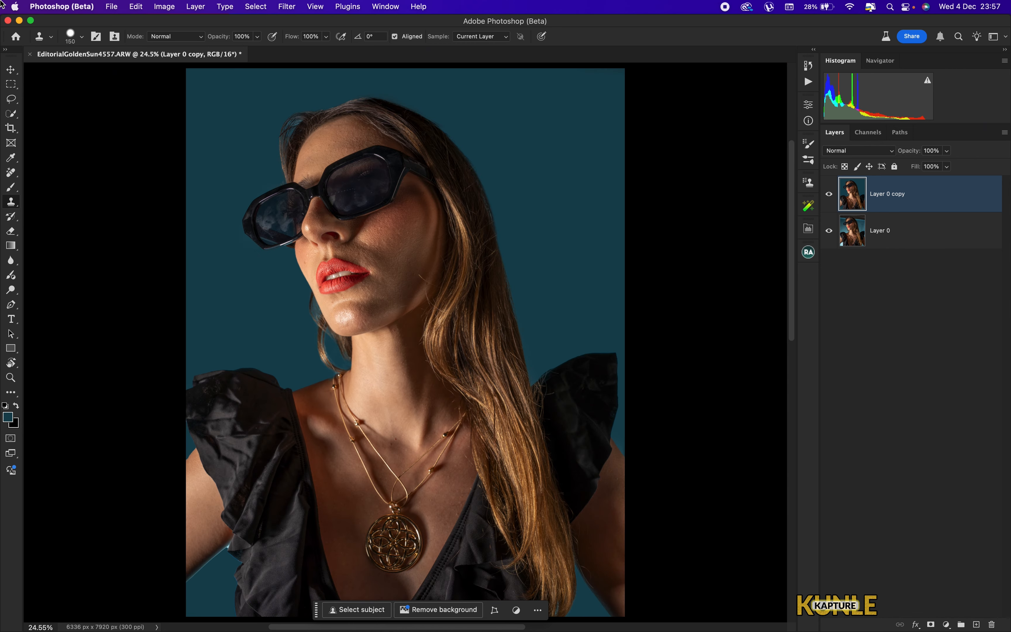
- Add a new empty layer and set the brush to 3% flow with a smaller size
key(super+minus)
key(super+0)
key(super+plus)
key(super+plus)
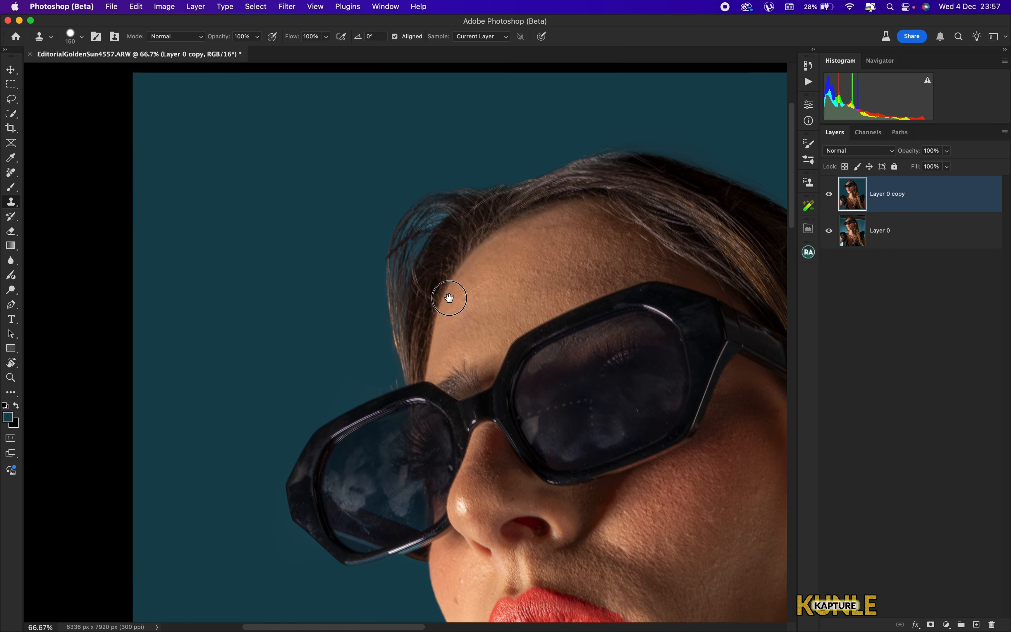
drag(449, 298, 448, 294)
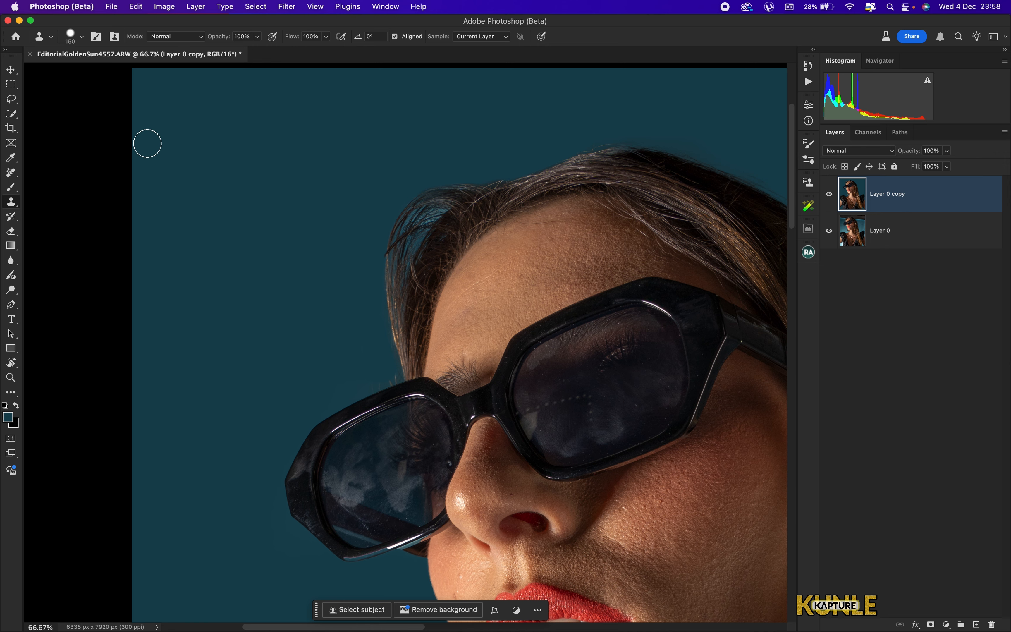
key(b)
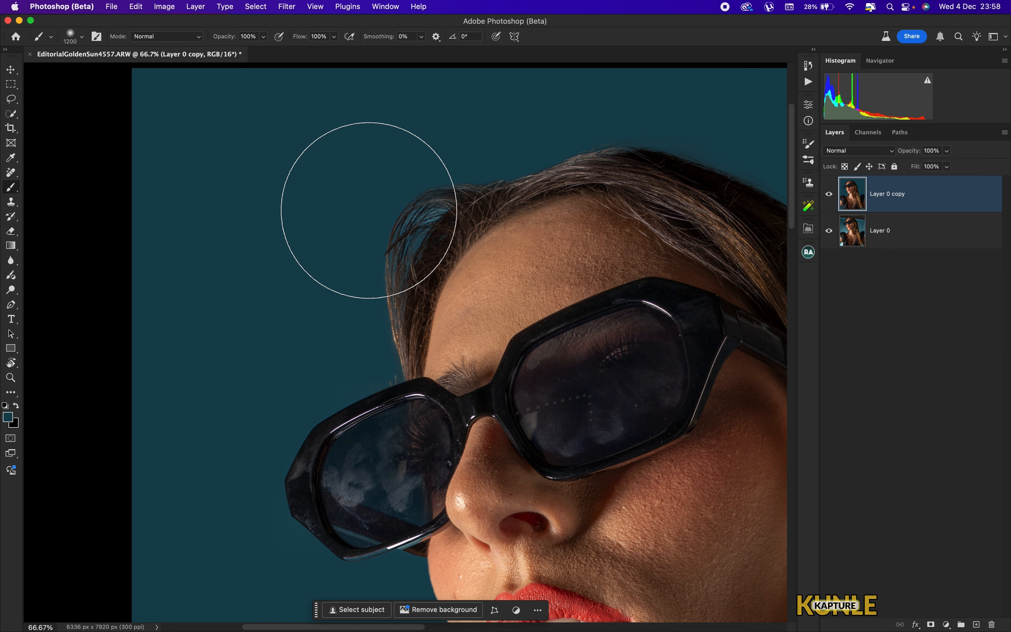
alt+click(372, 192)
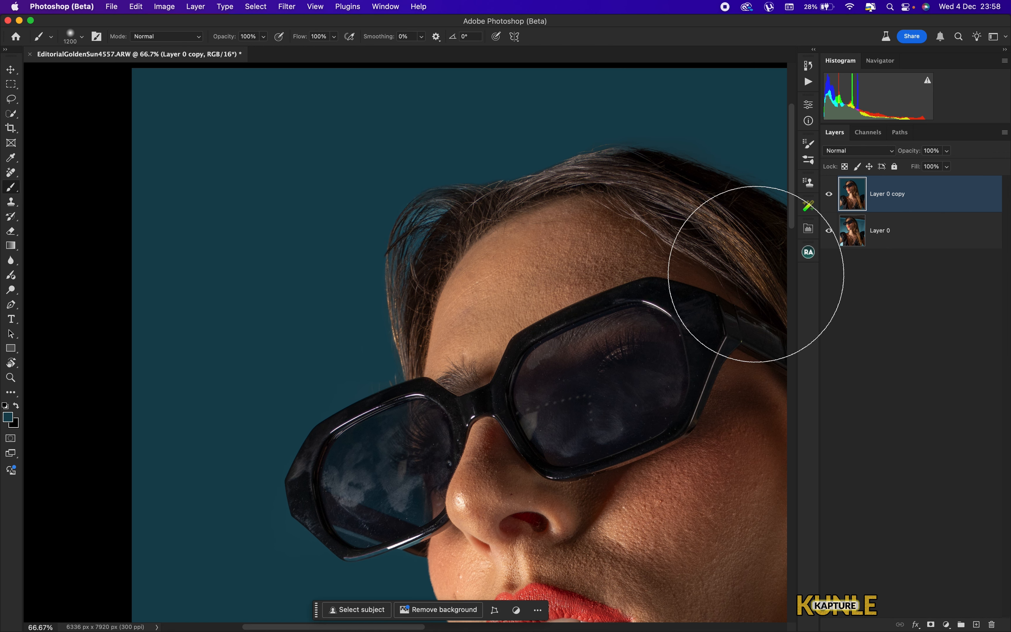
click(977, 624)
key([)
key([)
text(3)
key(Return)
key([)
key([)
key([)
key([)
key([)
key([)
key([)
key(bracketright)
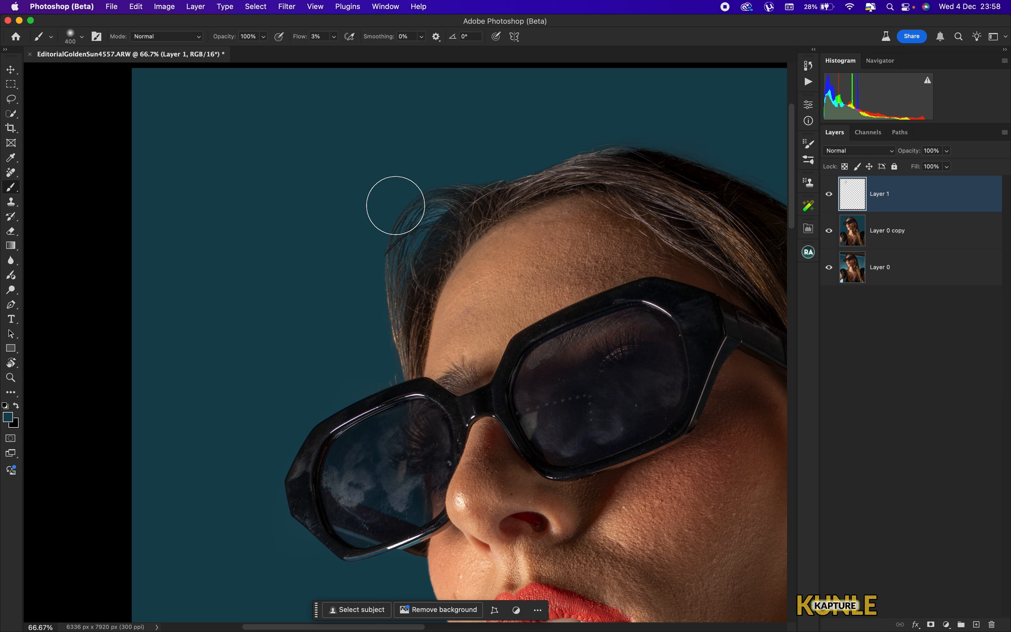
- Set the new layer's opacity to 75%
key(super+0)
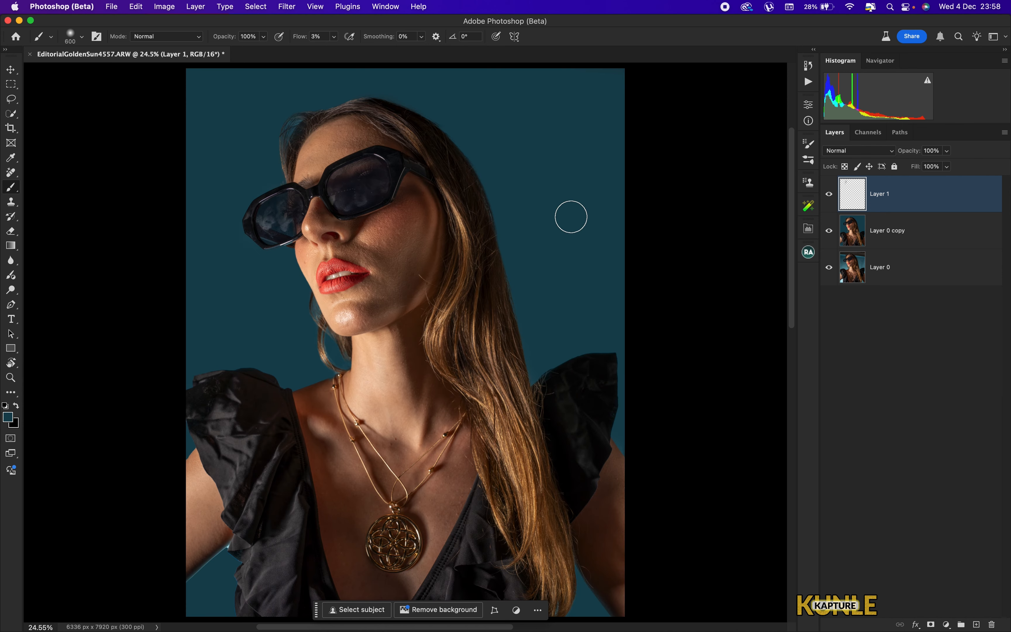
click(946, 151)
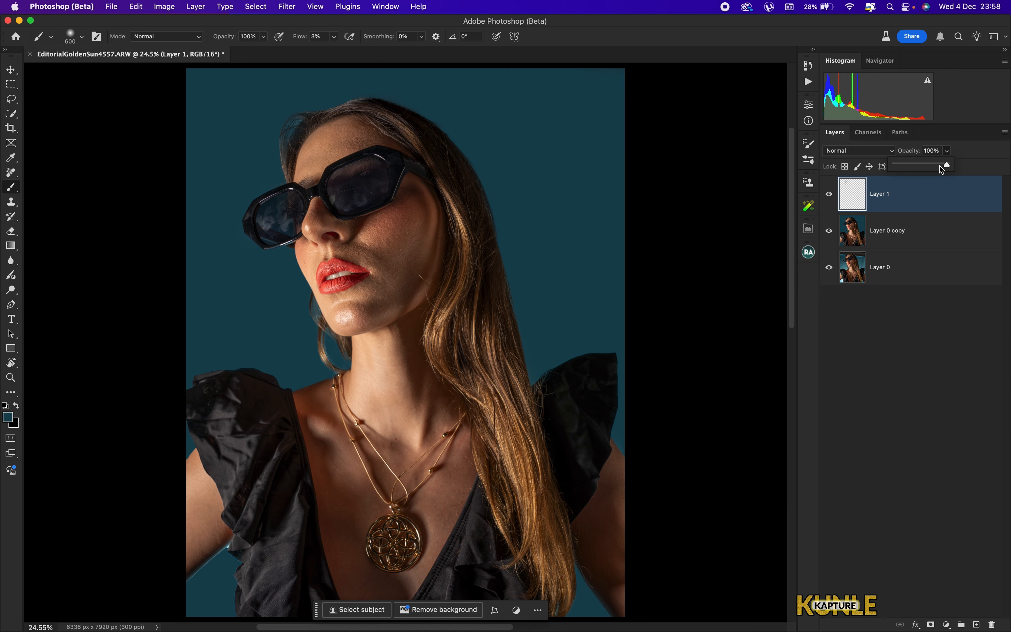
click(839, 204)
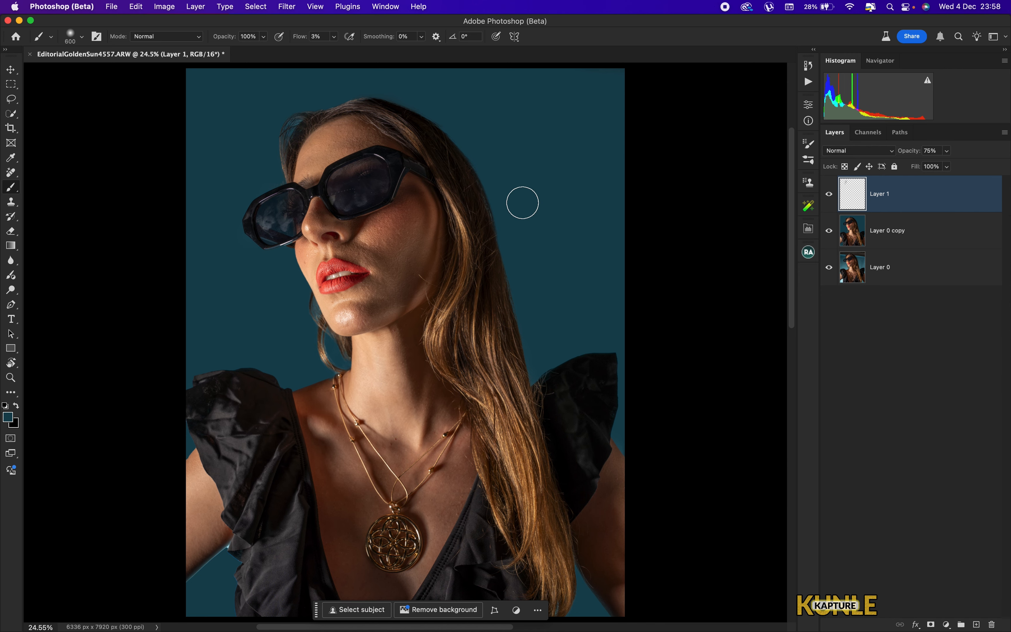
key(super+equal)
drag(335, 189, 494, 305)
key(super+equal)
key(super+equal)
key(super+equal)
key(e)
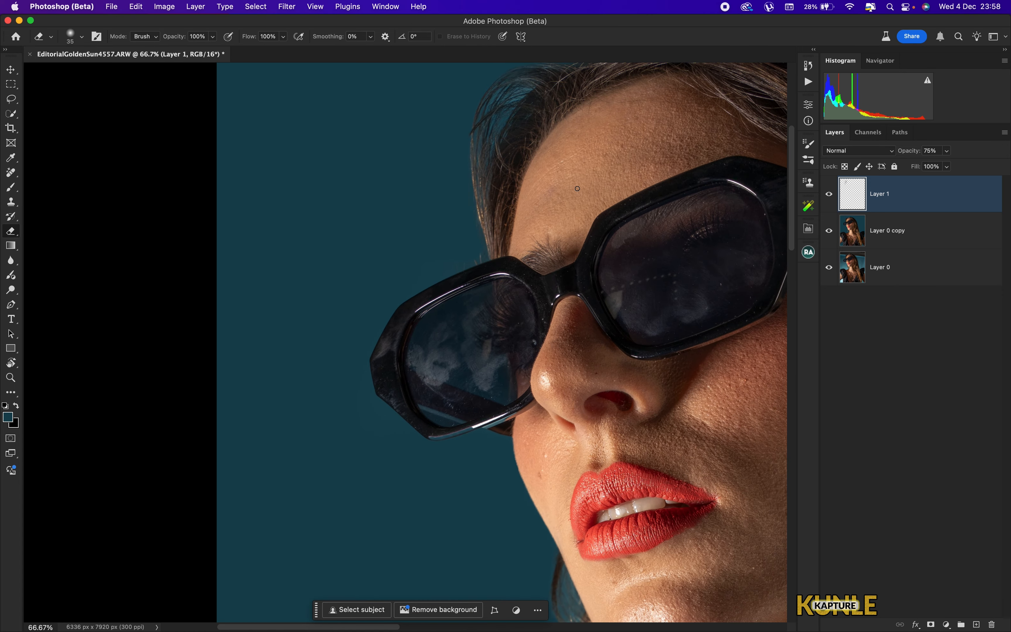
drag(579, 205, 462, 291)
key(bracketright)
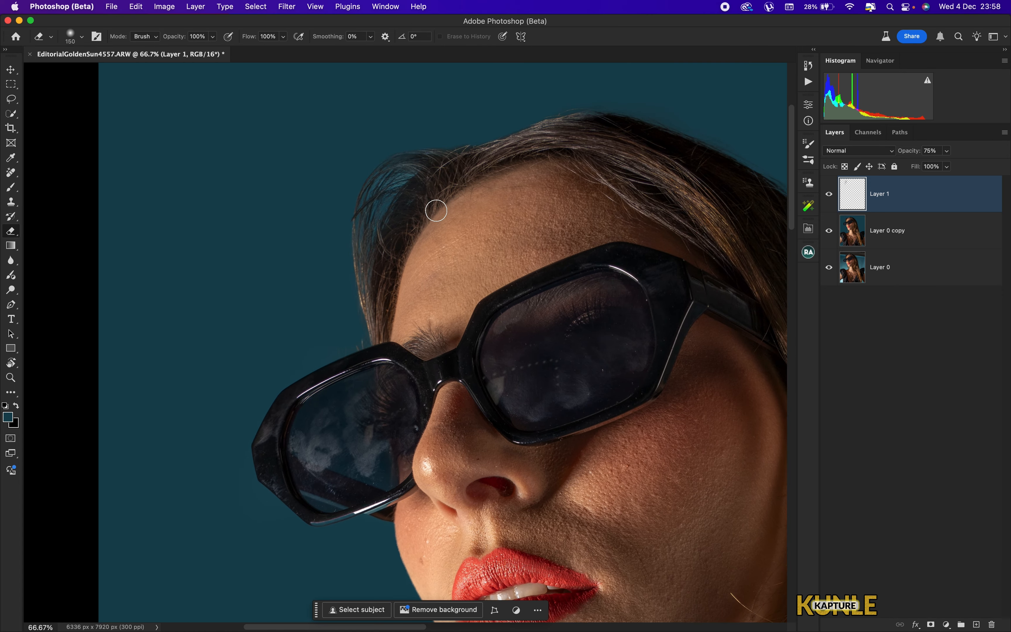
key(bracketright)
key(bracketright)
key(bracketright)
key(bracketright)
key(super+minus)
key(super+minus)
key(super+minus)
key(super+minus)
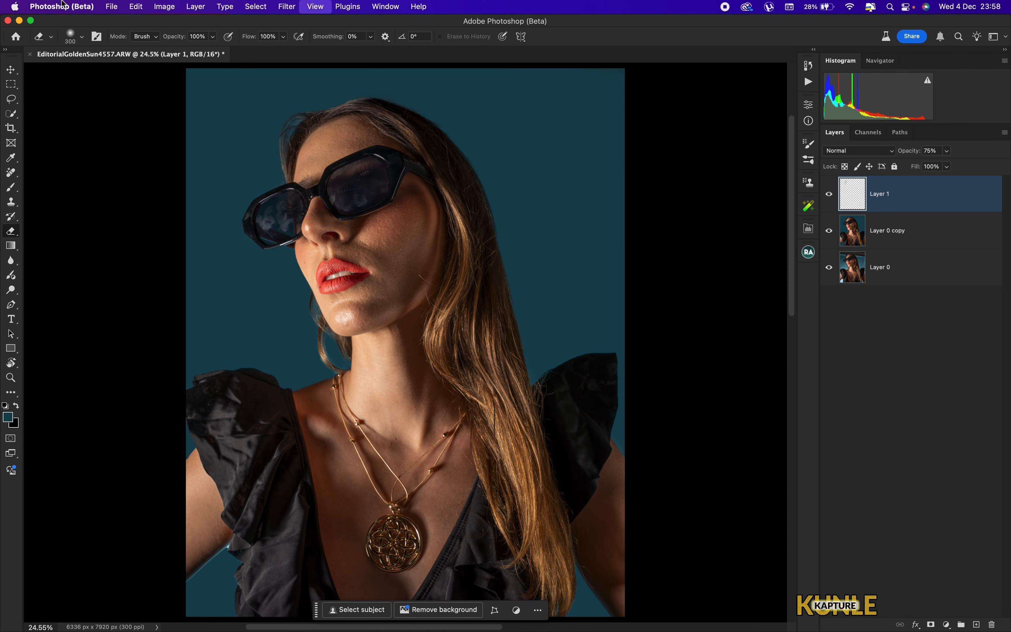
key(super+0)
key(super+plus)
key(super+plus)
key(super+plus)
key(super+plus)
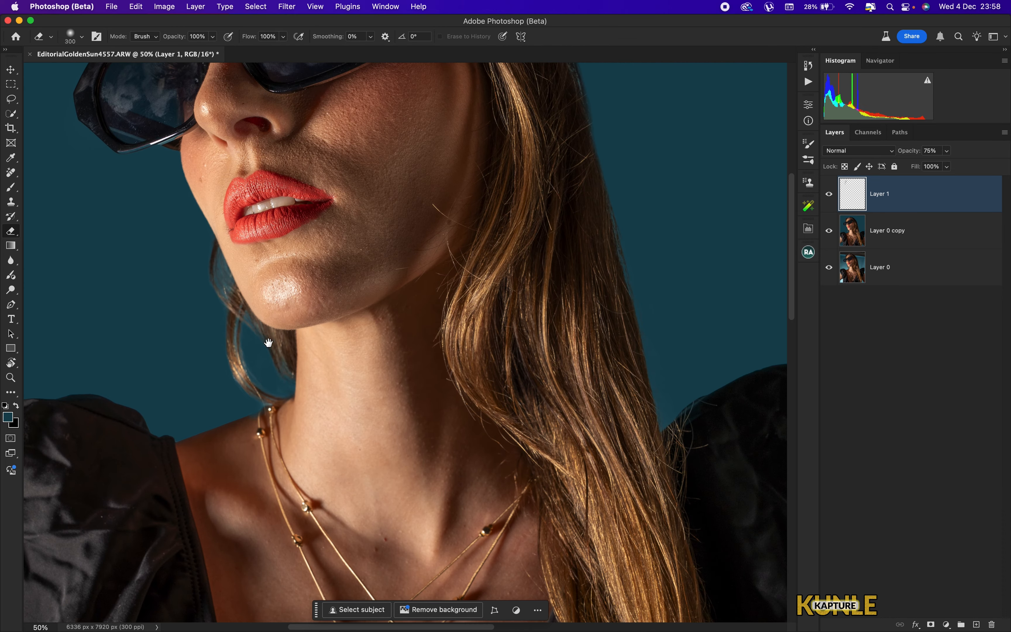
key(super+plus)
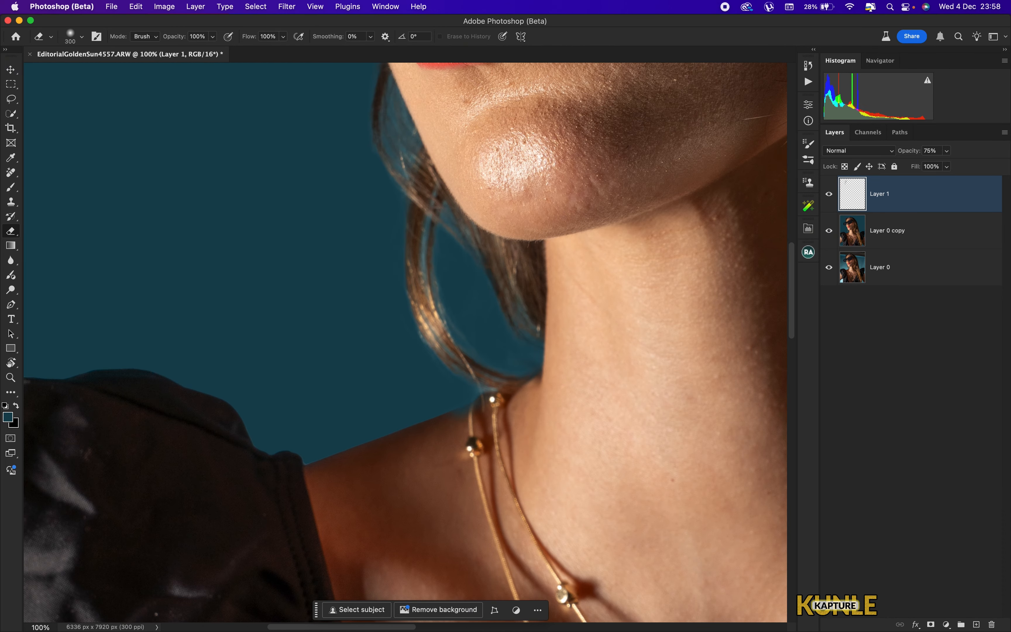
- Paint a soft teal stroke on the new layer along the hair behind the neck with a small brush
key(b)
key(bracketleft)
key(bracketleft)
key(bracketleft)
key(bracketleft)
key(bracketleft)
key(bracketleft)
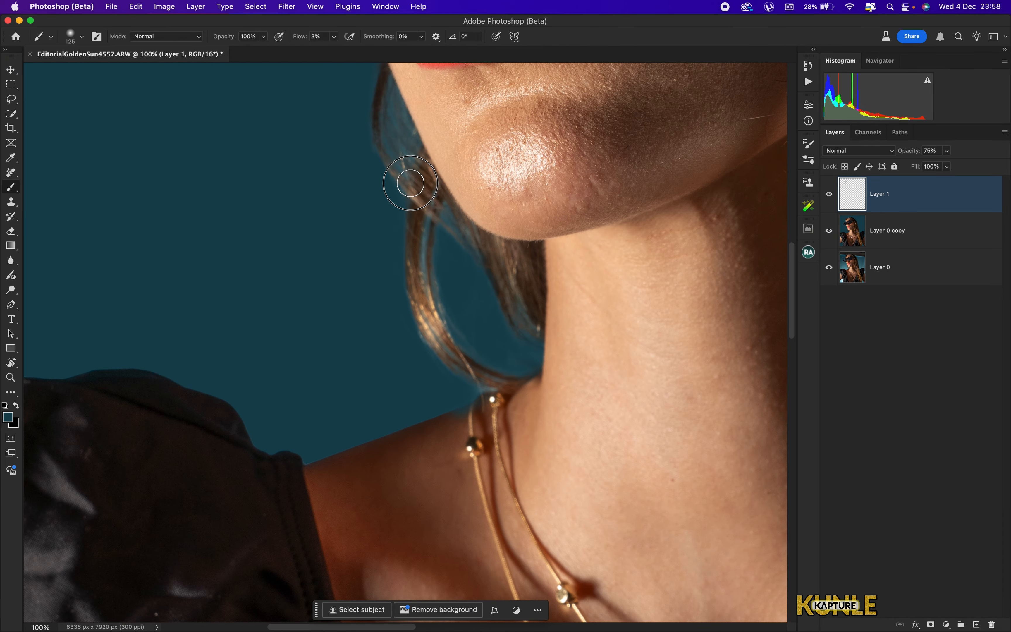
key(bracketleft)
key(bracketleft)
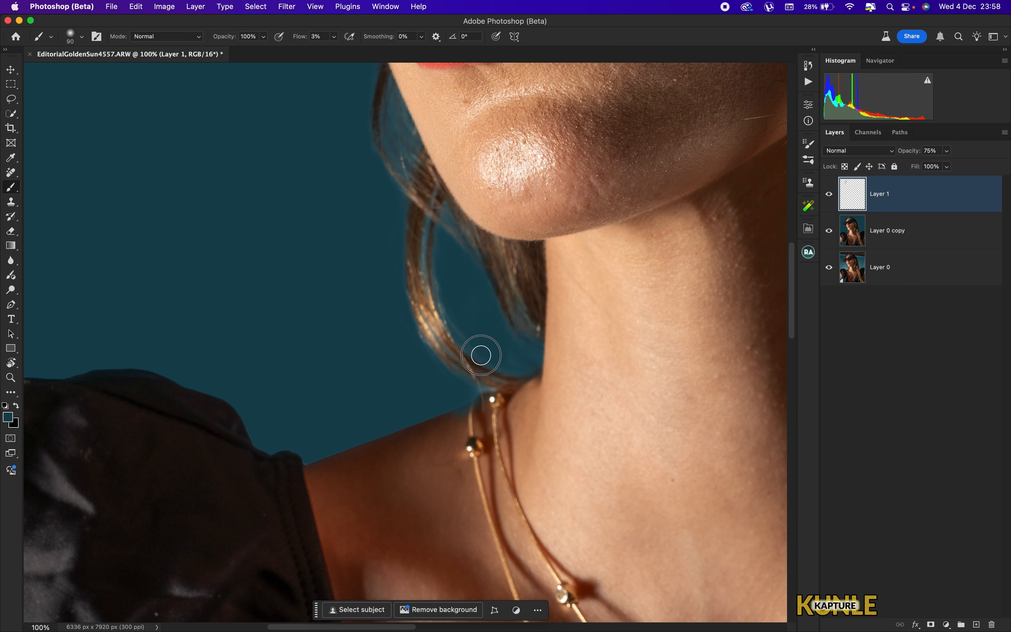
mouse_move(440, 401)
mouse_down()
mouse_move(476, 388)
mouse_move(341, 156)
mouse_move(351, 156)
mouse_up()
- Select the copied photo layer and add a layer mask to it
key(super+minus)
key(super+equal)
key(super+equal)
key(e)
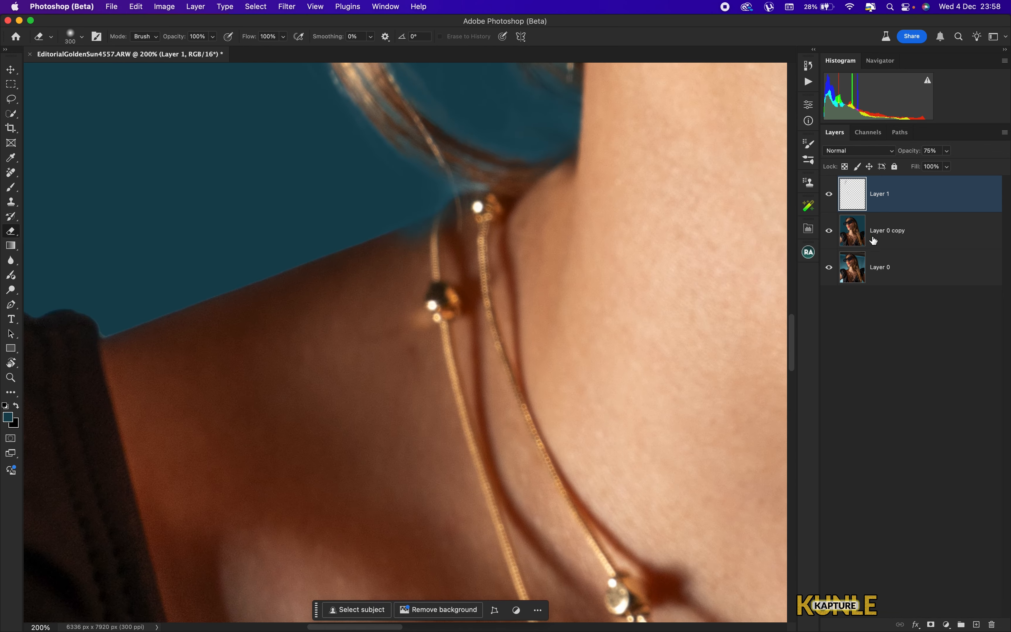
click(874, 240)
key(bracketleft)
key(bracketleft)
key(bracketleft)
key(bracketleft)
key(bracketleft)
key(bracketleft)
key(bracketleft)
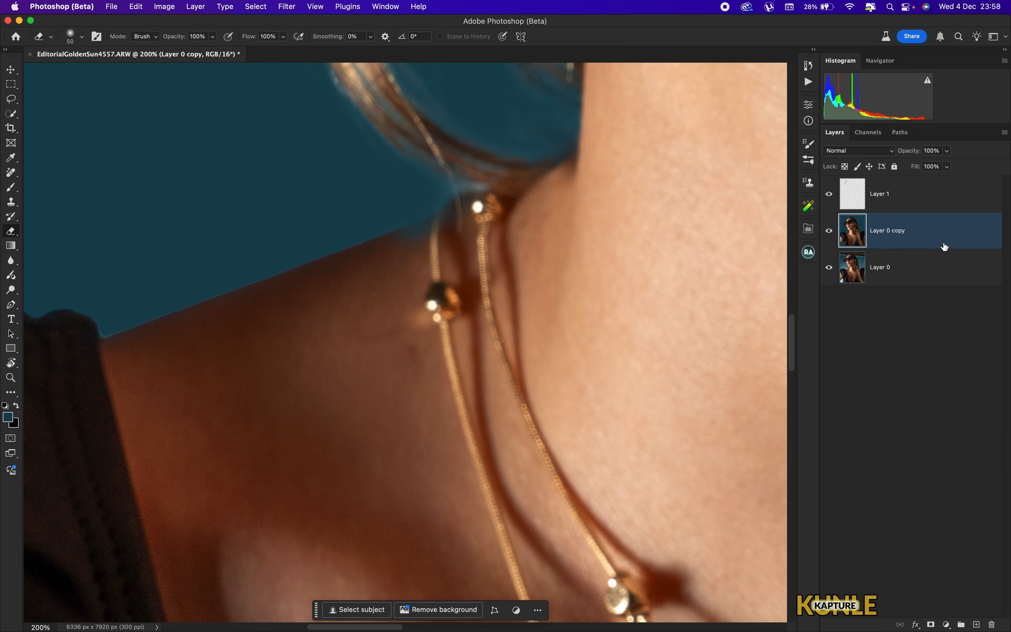
click(933, 624)
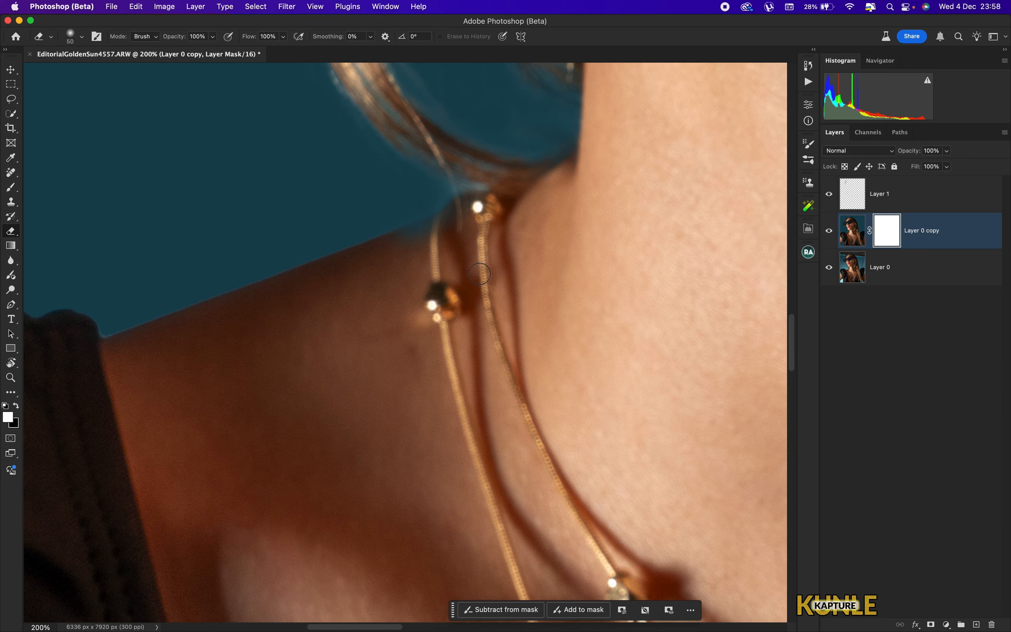
- Erase on the copied layer's mask along the left shoulder edge to reveal the original layer there
scroll(513, 243, down, 6)
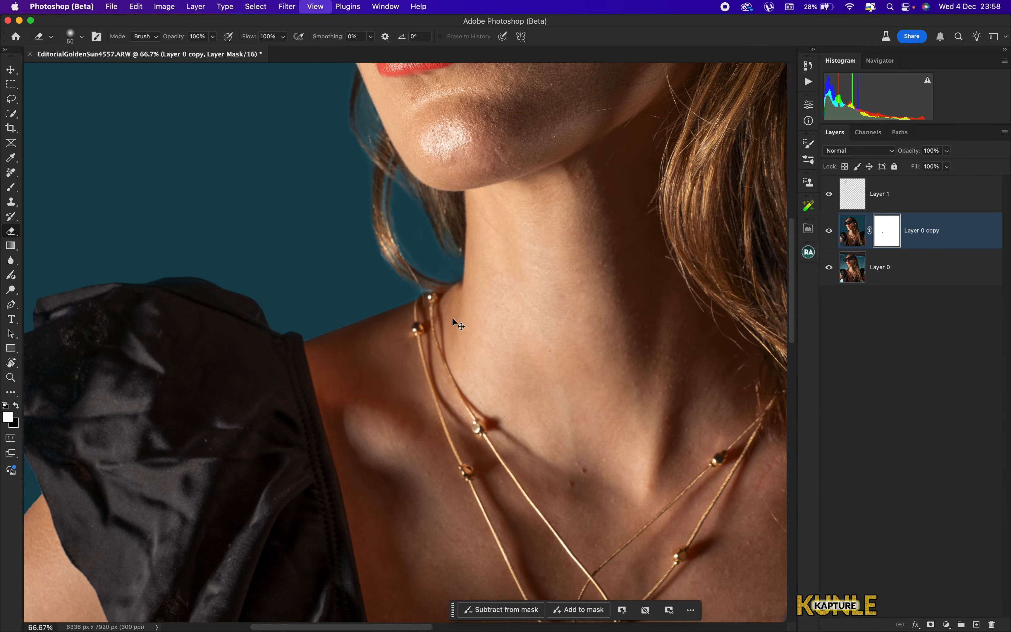
drag(372, 537, 372, 313)
scroll(372, 312, right, 10)
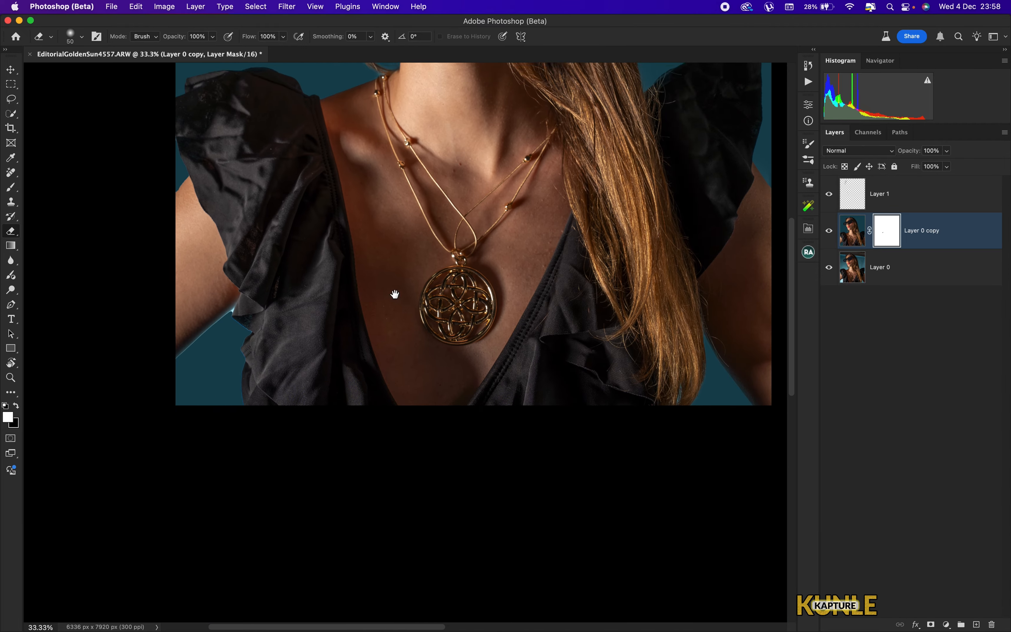
scroll(311, 237, down, 2)
drag(343, 194, 727, 347)
drag(371, 320, 427, 160)
key(super+plus)
key(super+plus)
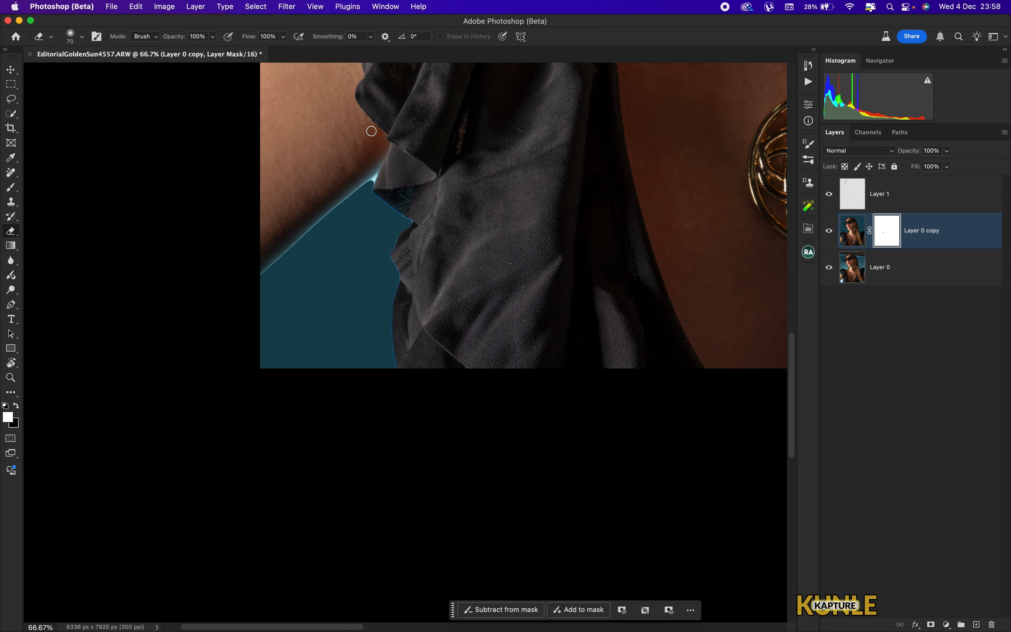
key(bracketright)
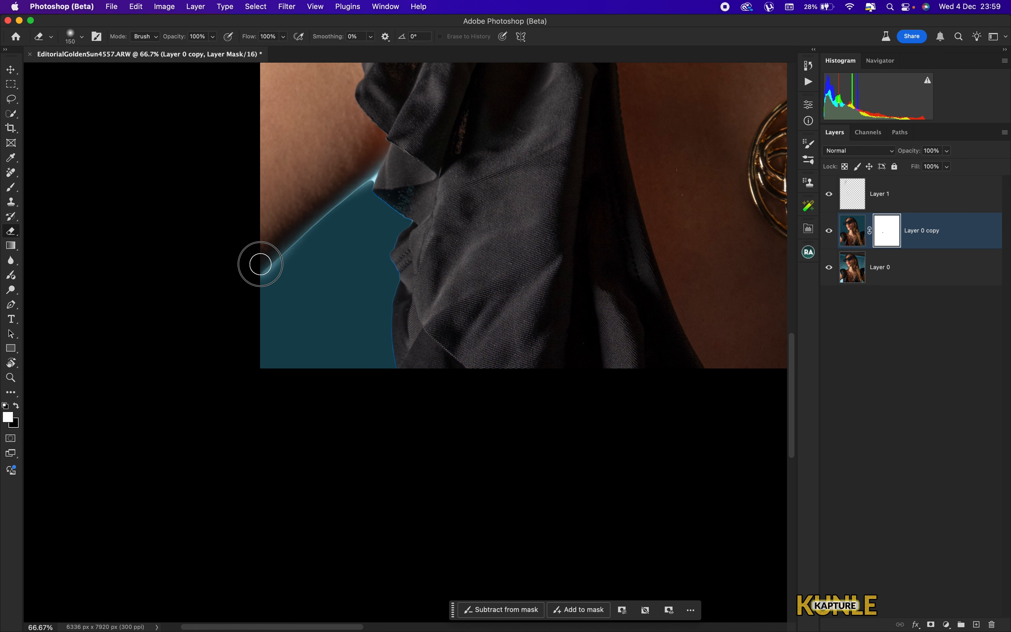
mouse_move(251, 234)
mouse_down()
mouse_move(291, 226)
mouse_move(280, 216)
mouse_move(371, 154)
mouse_move(363, 171)
mouse_move(426, 357)
mouse_up()
key(super+plus)
key(super+plus)
key(super+0)
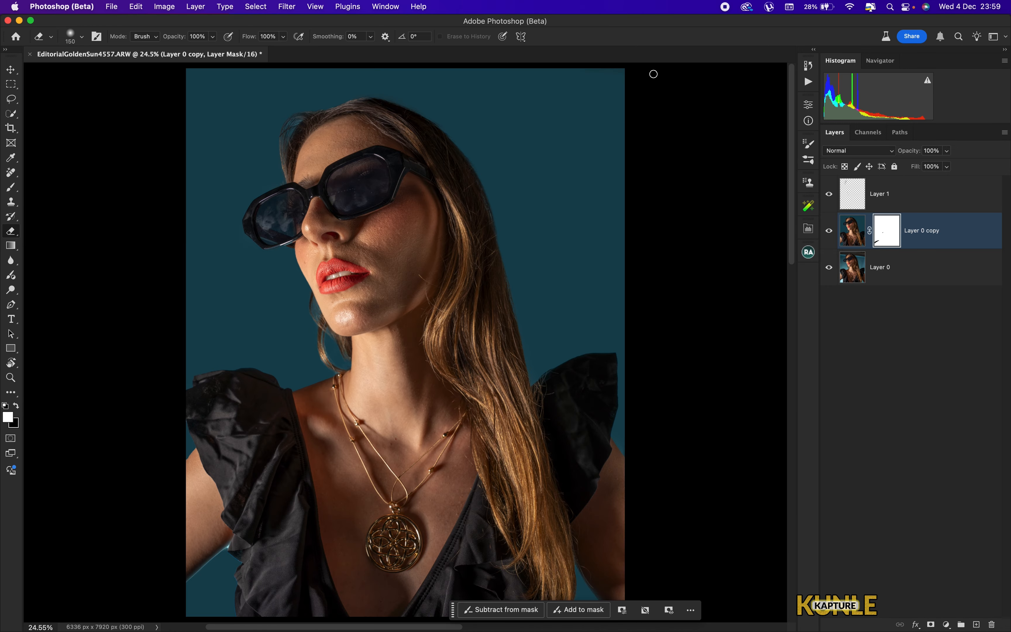
- Select the top layer and stamp all visible layers into a new merged layer
click(909, 200)
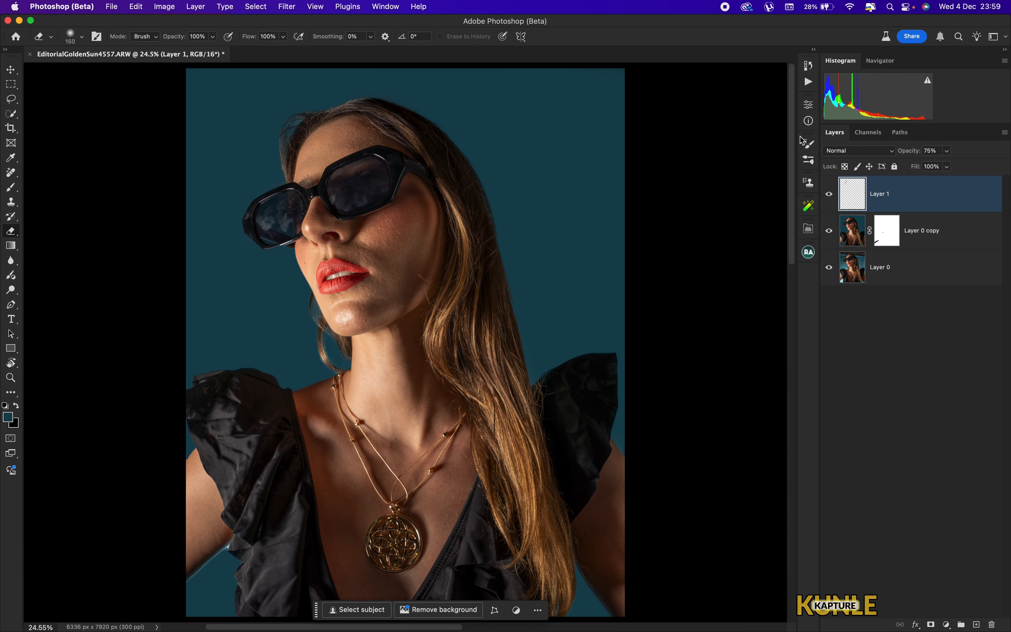
key(super+alt+shift+e)
scroll(451, 259, down, 10)
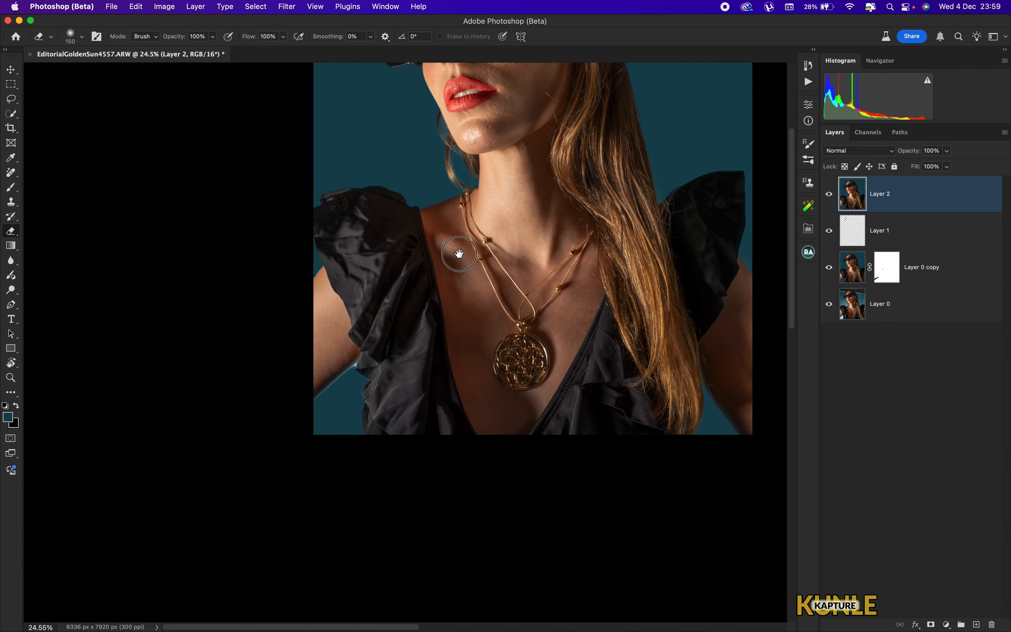
key(super+plus)
key(super+plus)
key(super+plus)
key(super+plus)
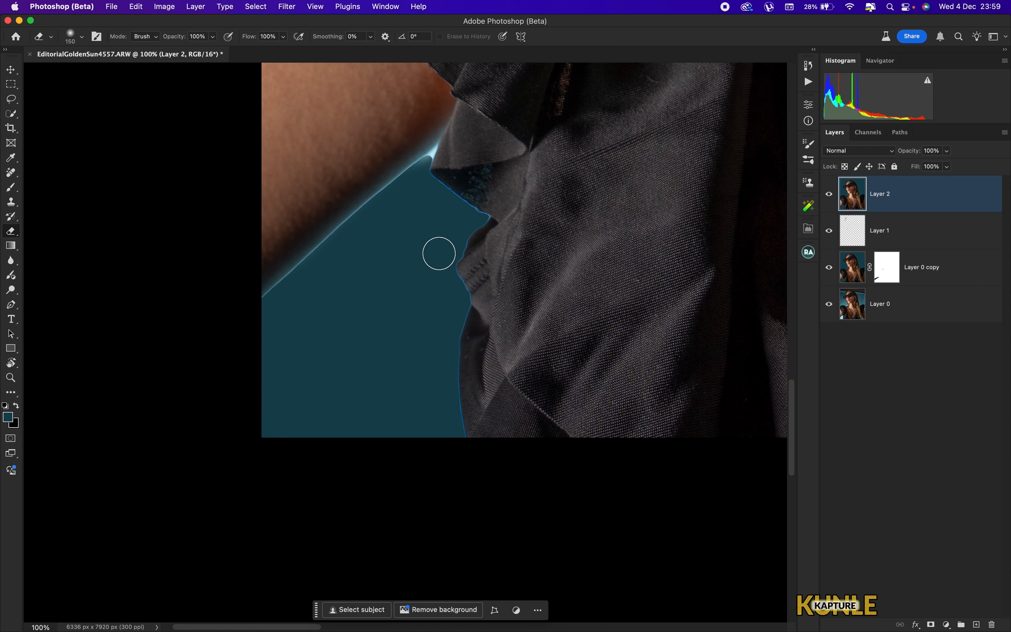
- Blend the teal backdrop into the left shoulder edge with the Mixer Brush on the merged layer
key(b)
drag(440, 264, 423, 349)
key(bracketleft)
key(bracketleft)
key(bracketleft)
key(bracketleft)
key(bracketleft)
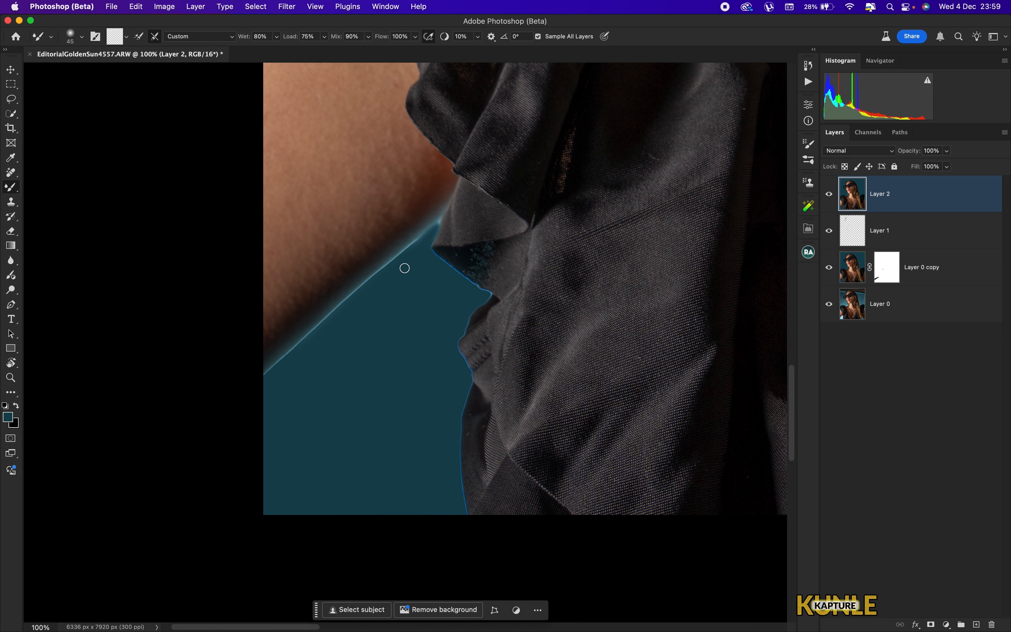
key(bracketright)
key(bracketright)
key(bracketright)
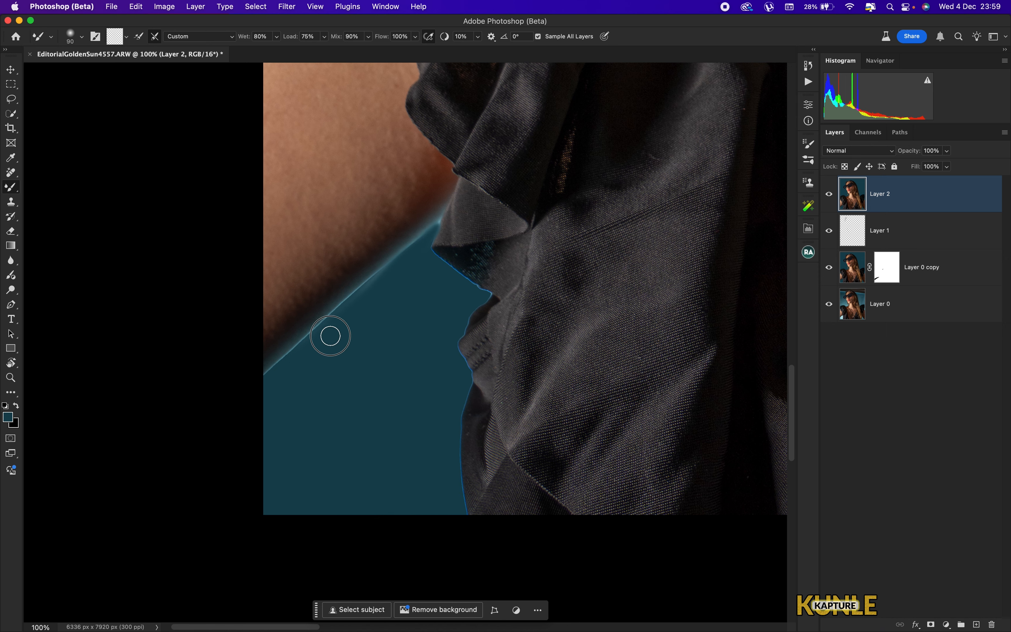
mouse_move(383, 288)
mouse_down()
mouse_move(302, 354)
mouse_move(250, 420)
mouse_move(237, 417)
mouse_move(275, 378)
mouse_up()
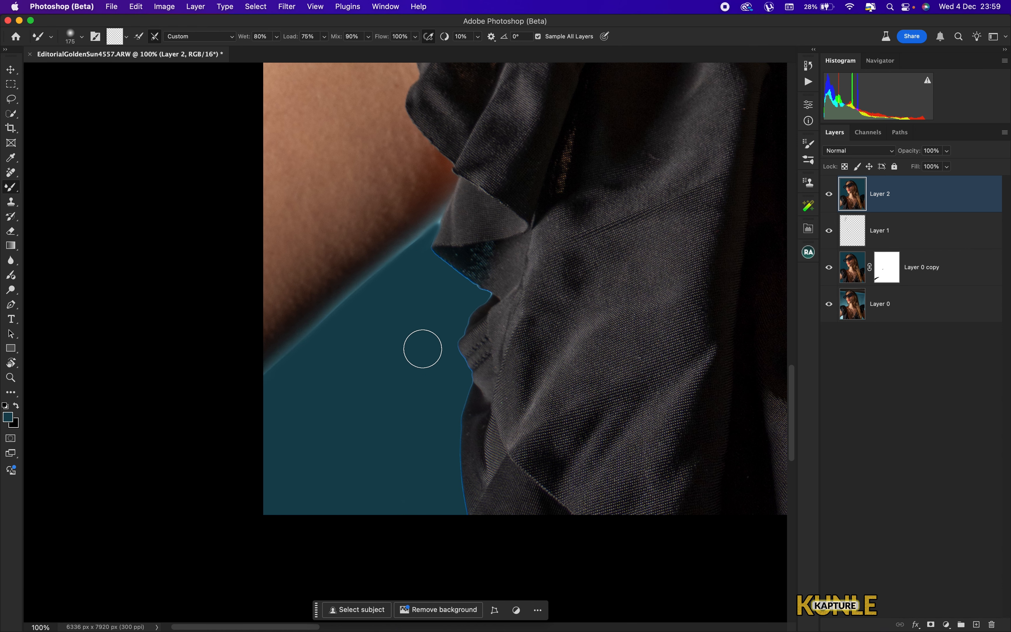
- Compare the whole retouched image against the original by toggling the bottom layer's visibility
key(bracketright)
key(bracketright)
key(bracketleft)
key(bracketleft)
key(space)
mouse_move(562, 287)
mouse_down()
mouse_move(492, 314)
mouse_move(297, 265)
mouse_up()
drag(719, 225, 372, 258)
key(super+0)
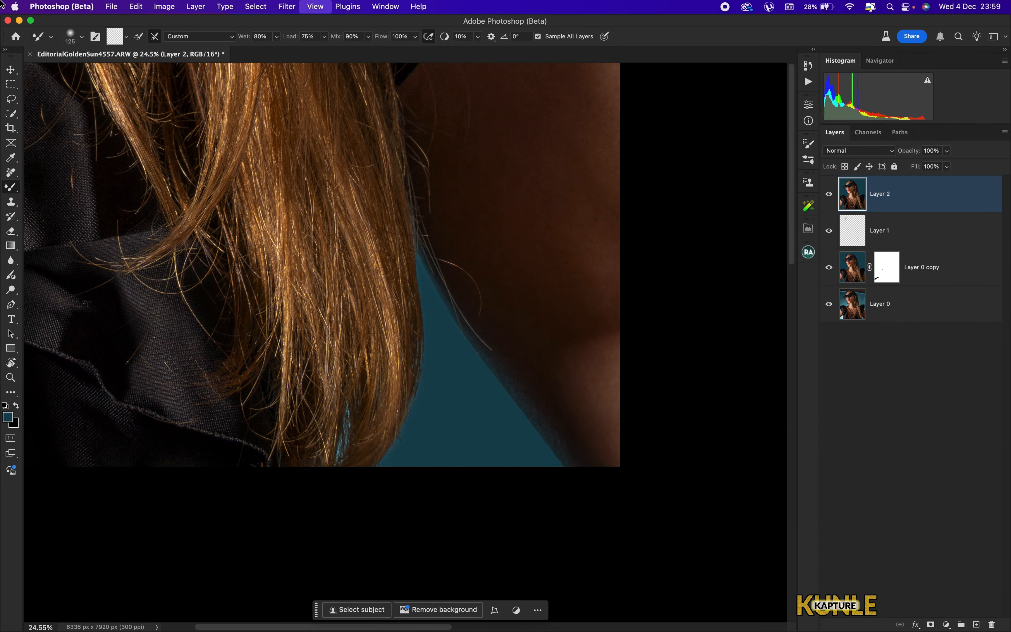
key(super+minus)
key(super+minus)
key(super+0)
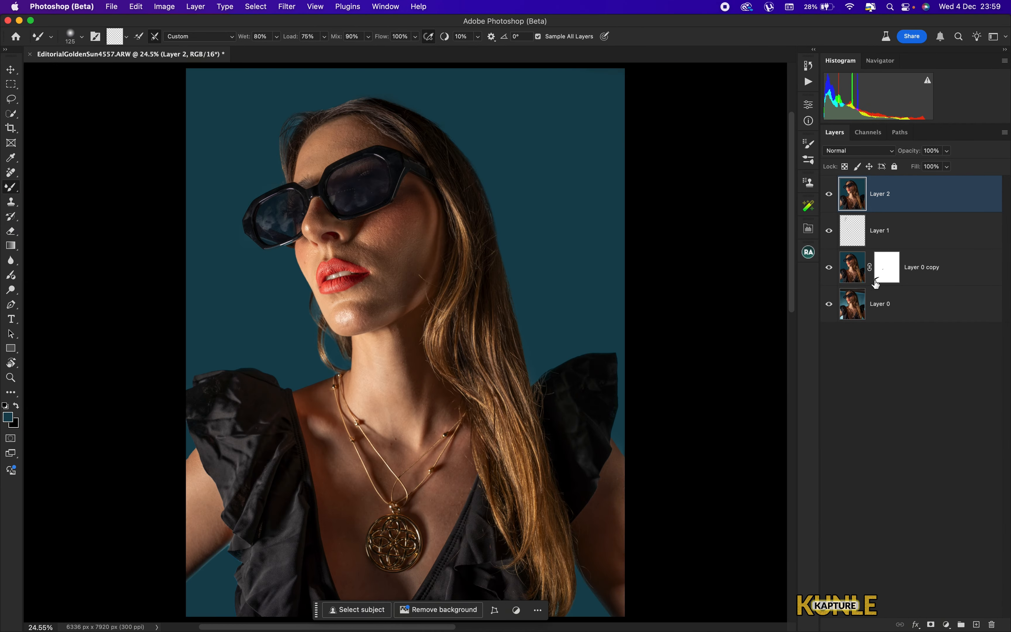
alt+click(830, 310)
alt+click(830, 310)
key(super+minus)
key(super+0)
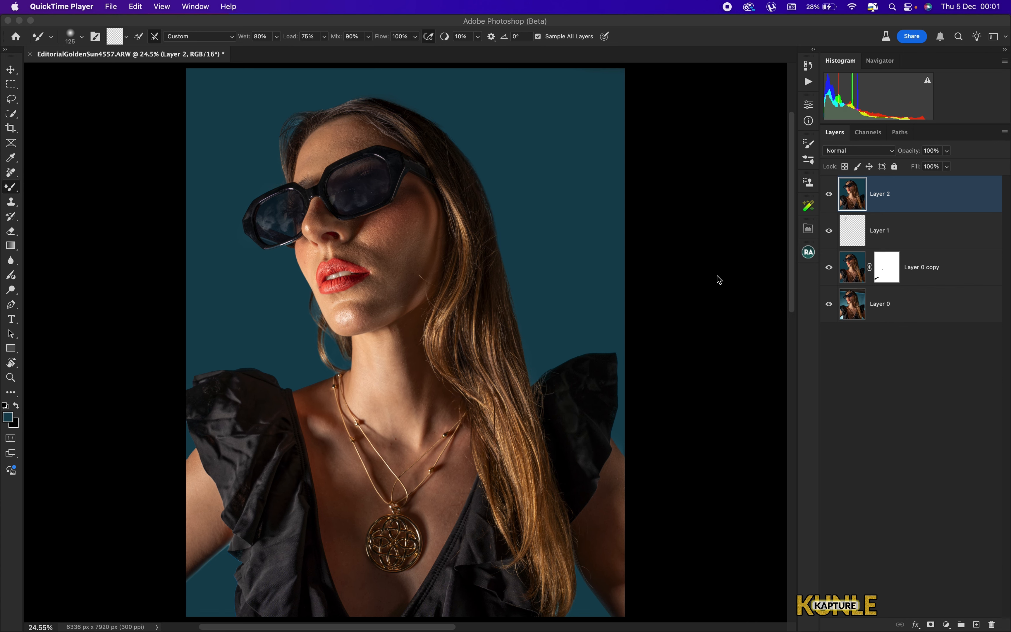
- Apply Via Median frequency separation from the Beauty Retouch panel with a 3 pixel radius and select the Correcting Tones layer
click(805, 254)
click(809, 252)
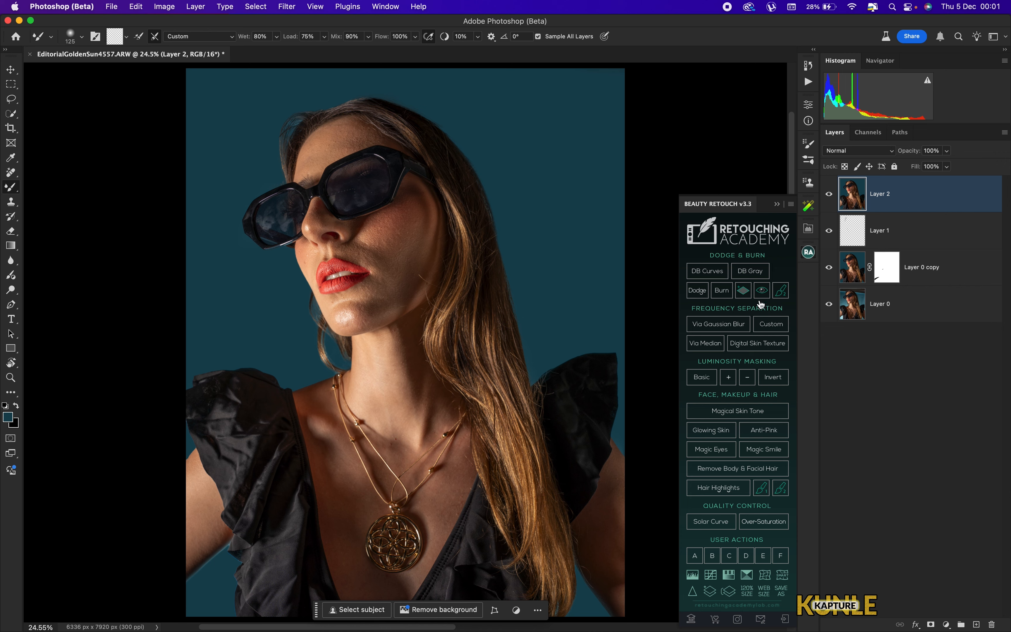
click(706, 342)
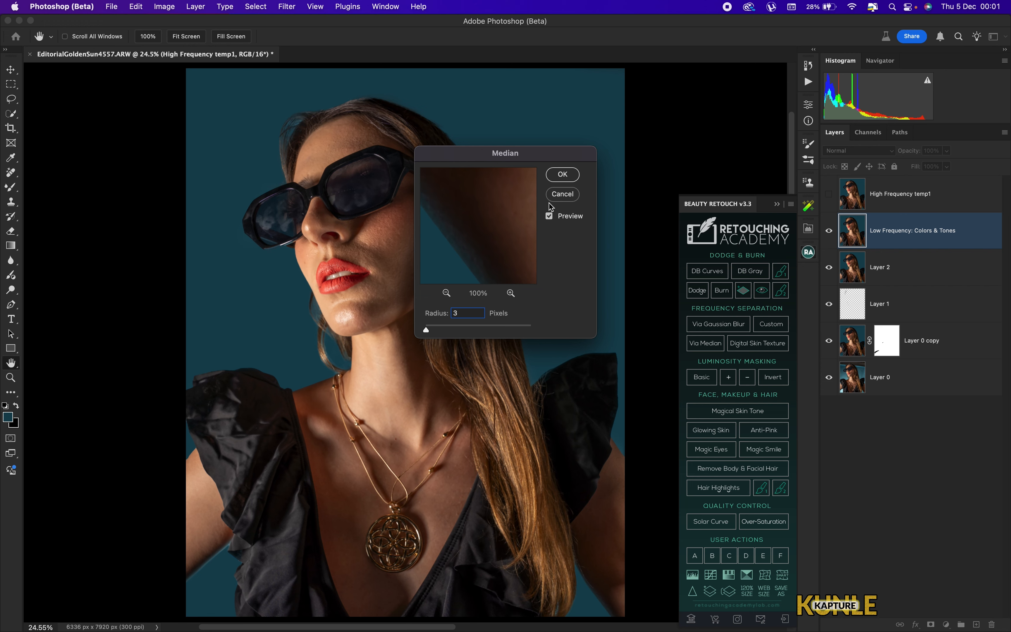
click(566, 177)
click(808, 252)
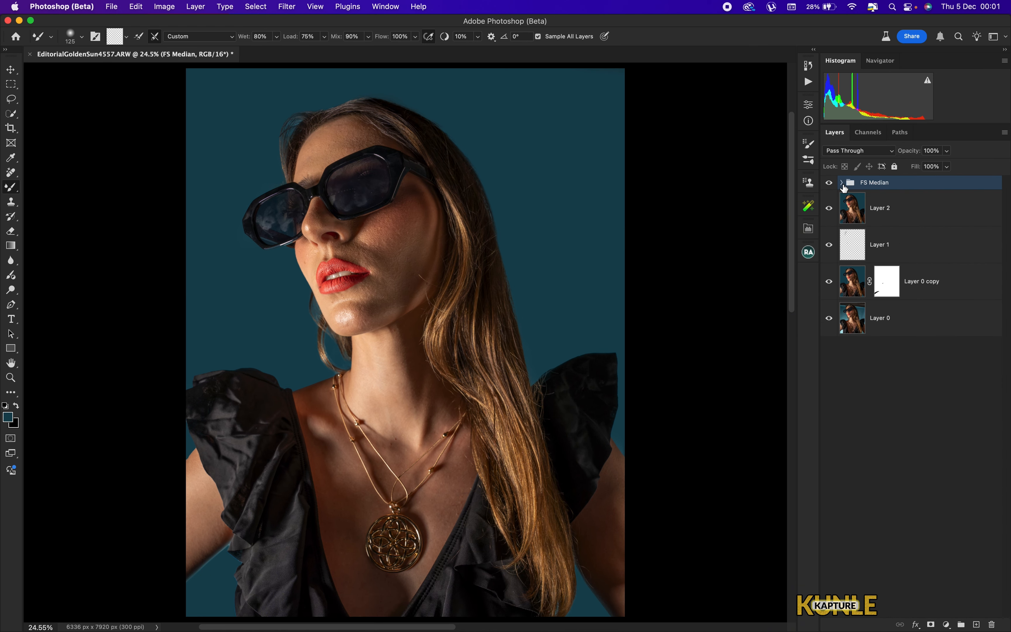
click(841, 182)
click(842, 292)
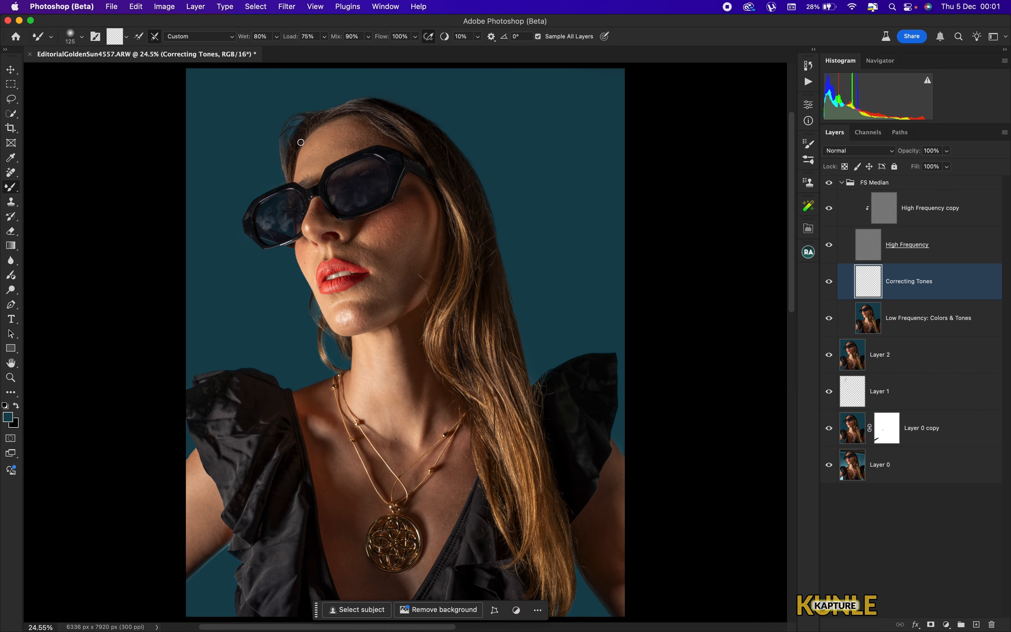
- Inspect the skin tones across the face, neck, chest and shoulders at closer zoom
key(shift+b)
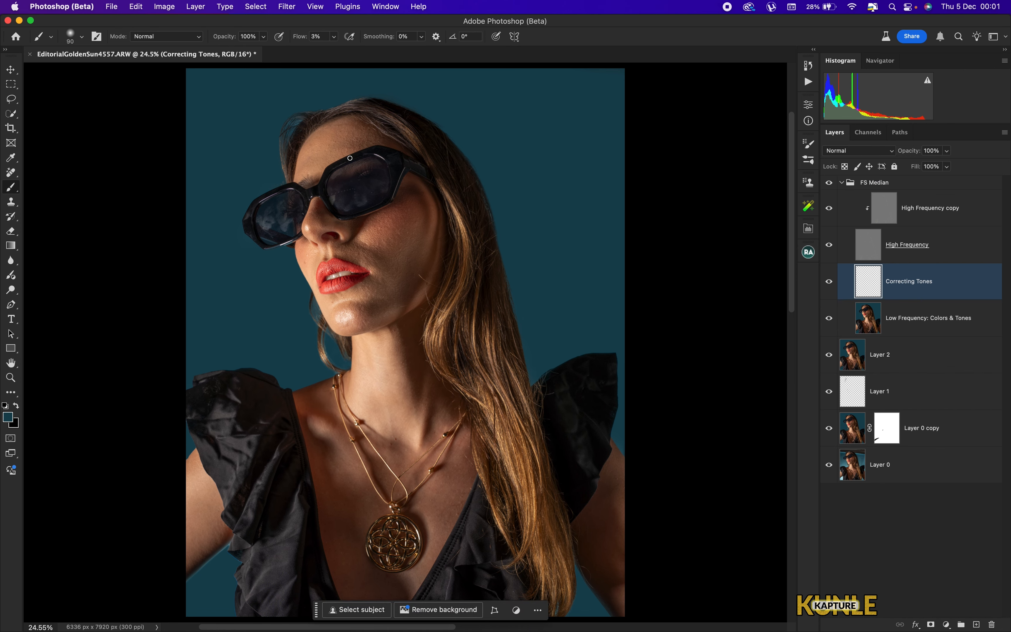
key(super+plus)
key(super+plus)
key(super+plus)
drag(366, 253, 474, 106)
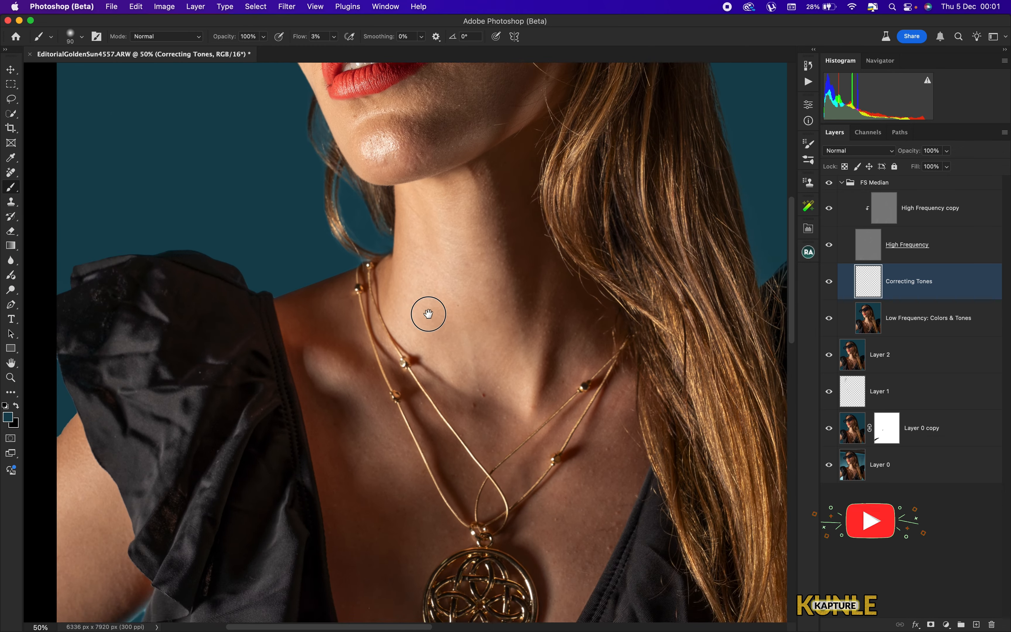
drag(424, 540, 673, 343)
drag(541, 162, 461, 304)
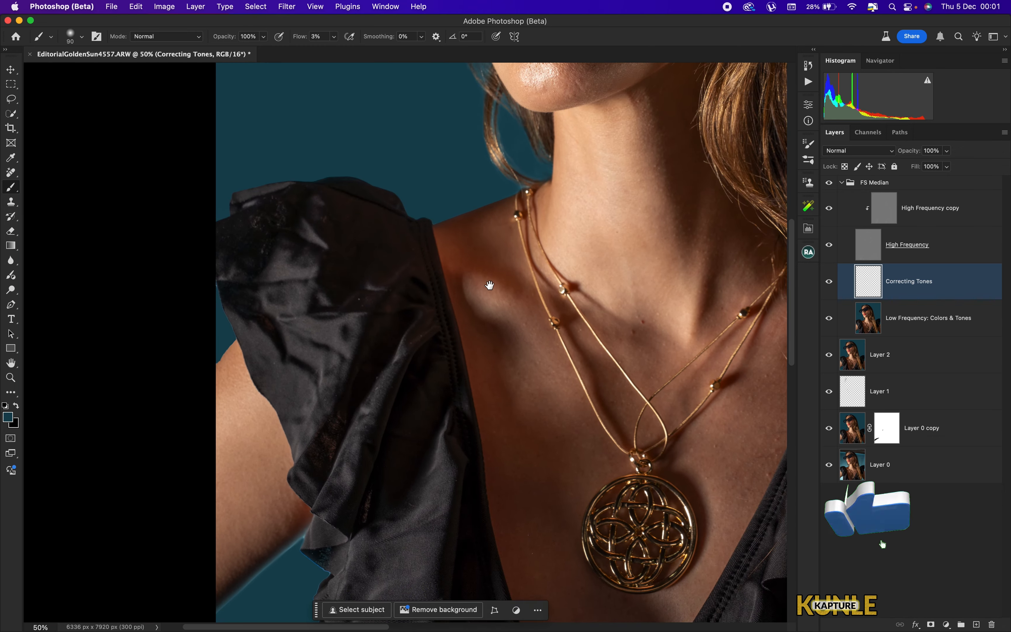
drag(621, 197, 436, 315)
drag(637, 348, 334, 140)
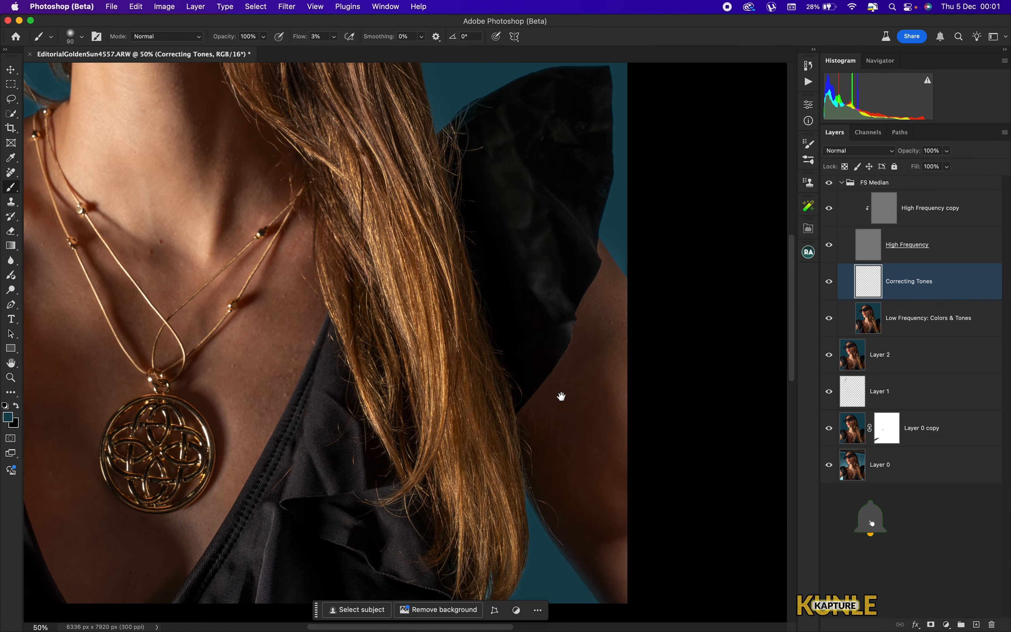
drag(236, 96, 472, 379)
drag(384, 245, 441, 326)
drag(397, 211, 451, 334)
drag(497, 485, 428, 234)
key(super+minus)
key(super+minus)
key(super+plus)
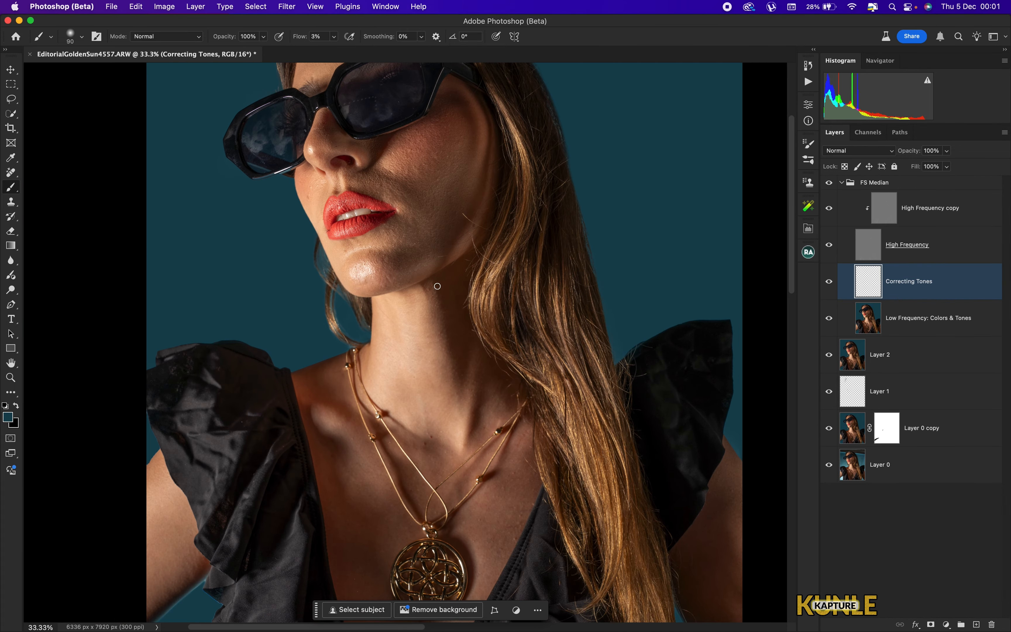
key(super+0)
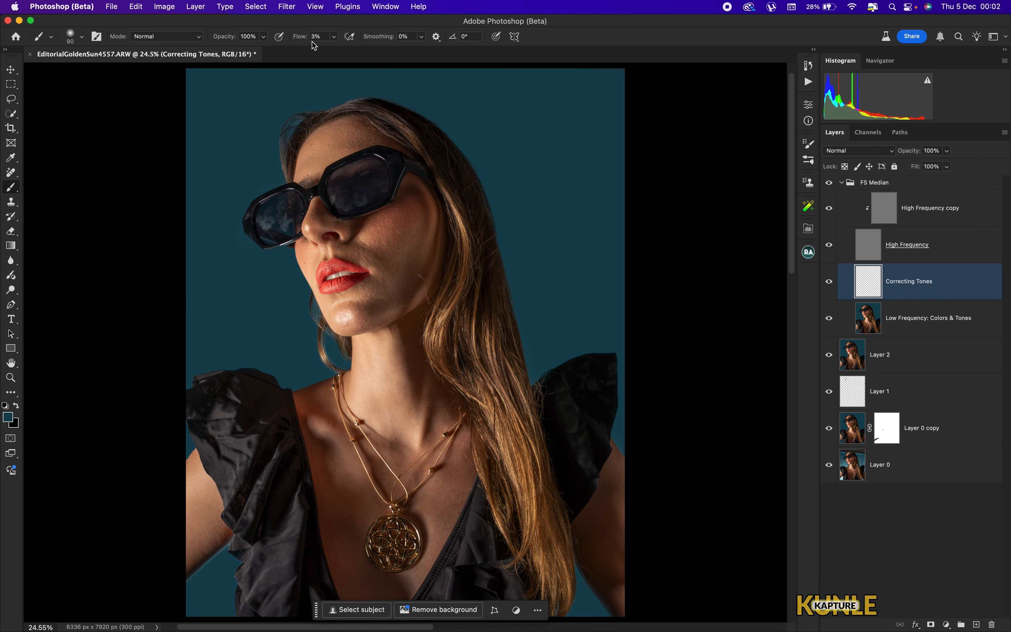
- Sample a skin tone and paint soft 3% flow strokes over the neck and chest on the Correcting Tones layer
key(super+plus)
key(super+plus)
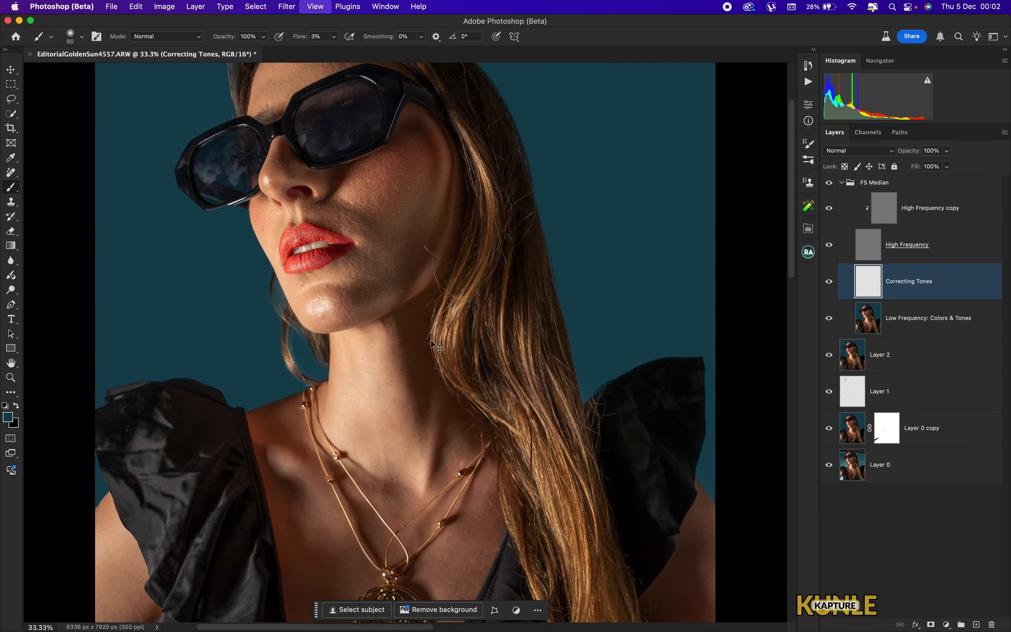
drag(385, 307, 438, 409)
alt+click(459, 285)
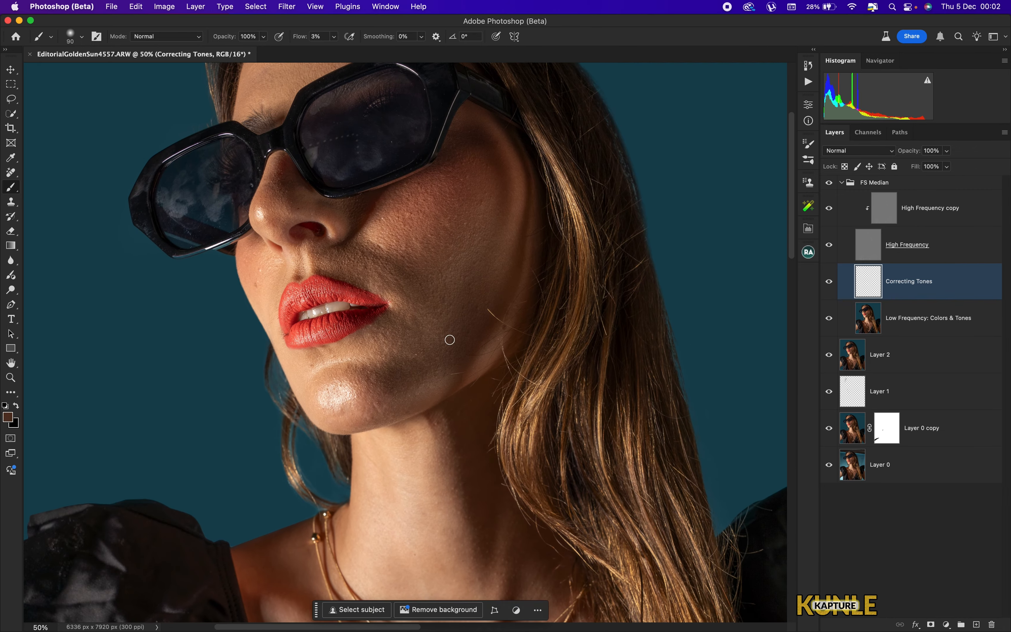
drag(413, 466, 382, 330)
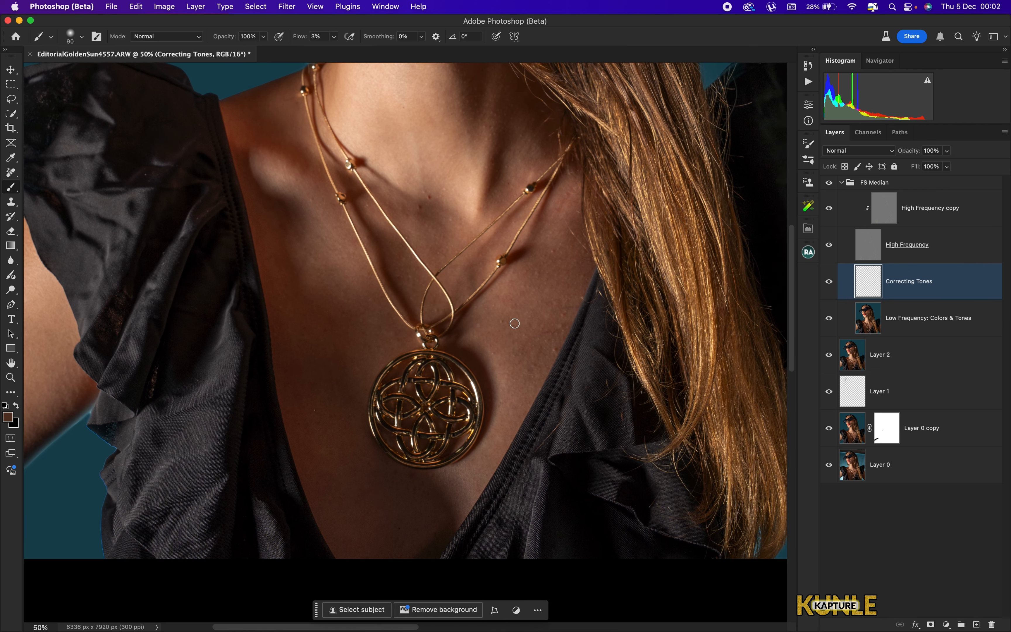
drag(441, 234, 449, 186)
key(bracketright)
key(bracketright)
key(bracketright)
key(bracketright)
key(bracketright)
key(bracketright)
mouse_move(557, 266)
mouse_down()
mouse_move(566, 228)
mouse_move(530, 363)
mouse_up()
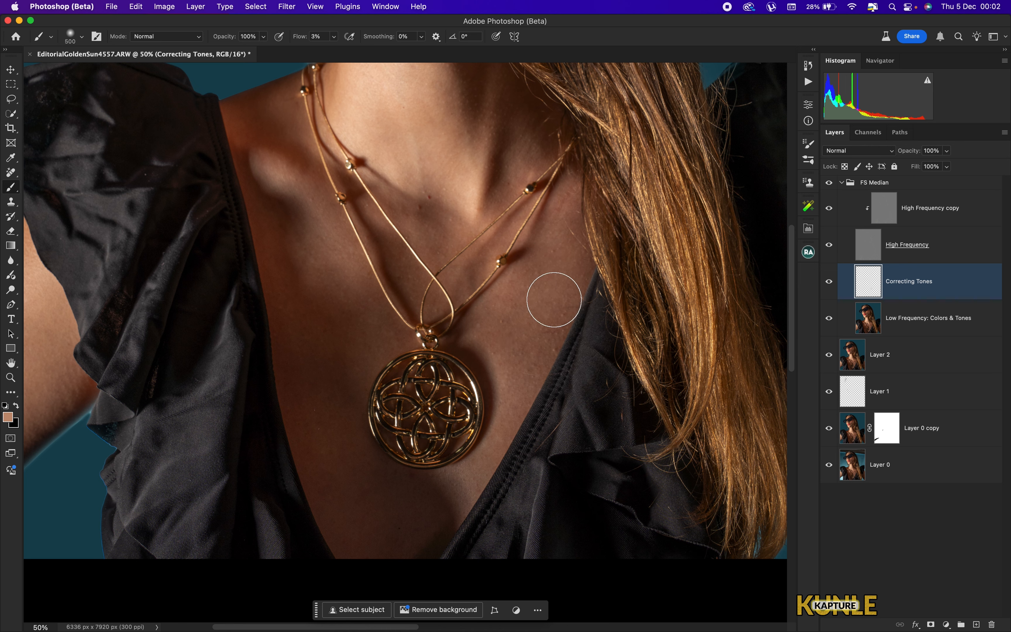
key(bracketleft)
key(bracketleft)
key(bracketleft)
key(bracketright)
drag(368, 258, 377, 363)
key(bracketright)
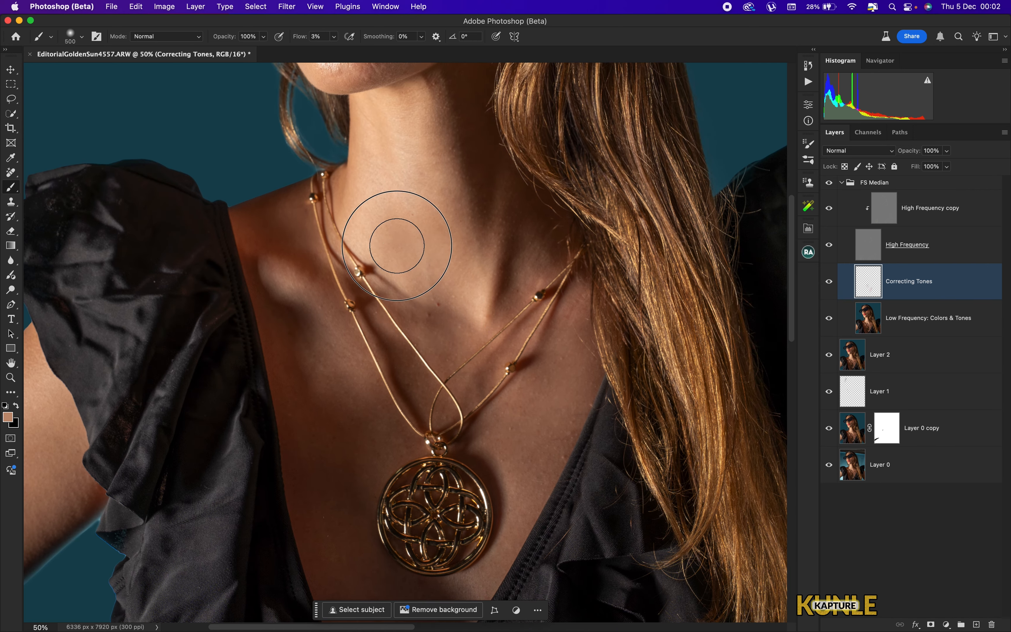
- Sample skin near the right shoulder and paint soft strokes along the shoulder and arm to even the tone
key(super+minus)
mouse_move(220, 539)
mouse_down()
mouse_move(477, 419)
mouse_move(476, 459)
mouse_up()
key(super+plus)
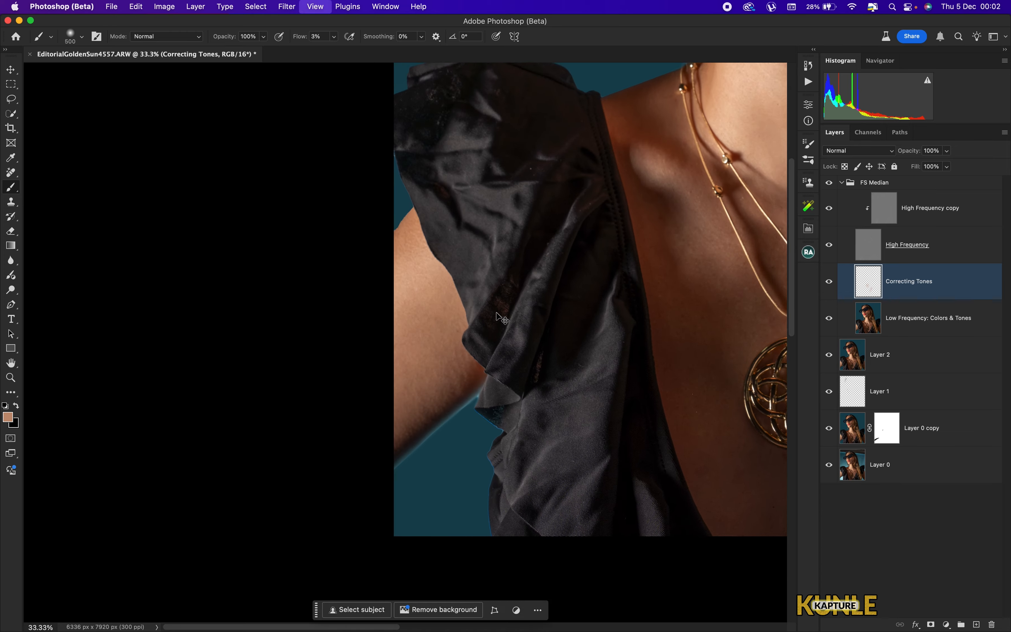
key(bracketright)
key(bracketleft)
scroll(354, 344, right, 15)
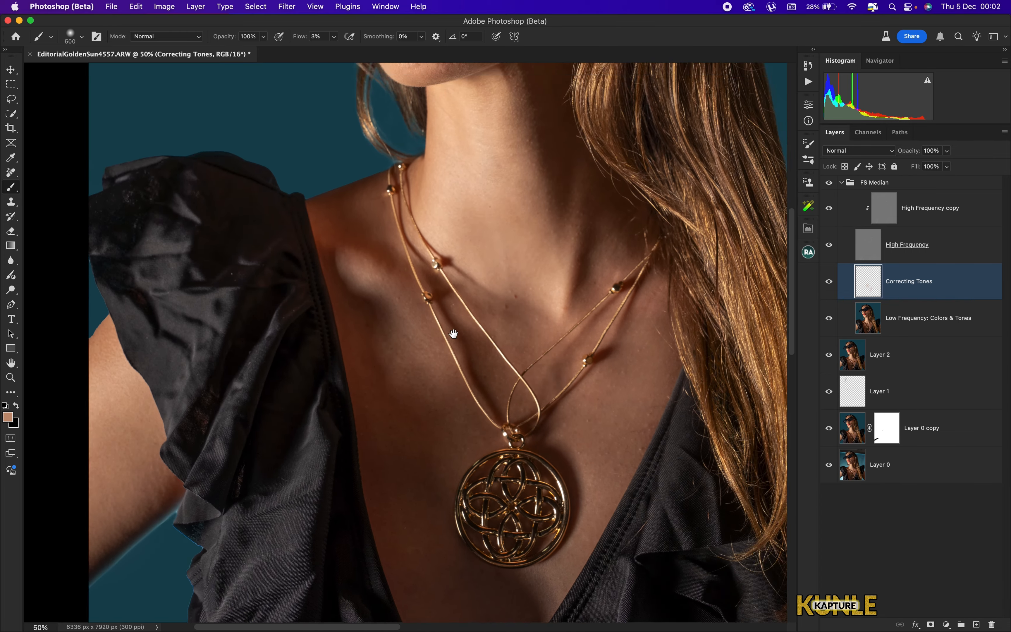
key(bracketright)
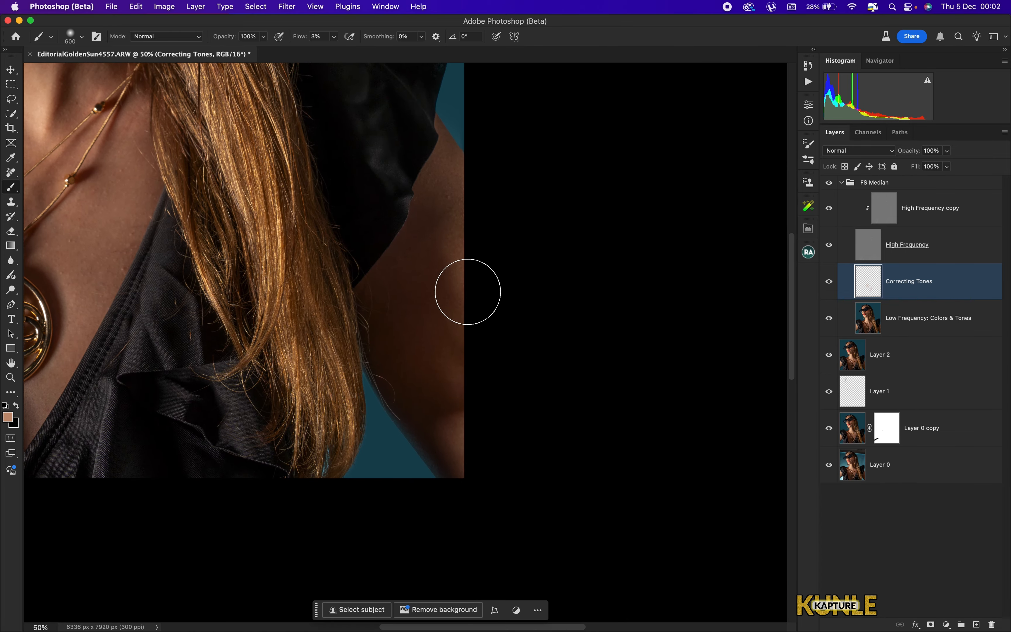
alt+click(458, 231)
drag(436, 321, 450, 420)
mouse_move(455, 326)
mouse_down()
mouse_move(442, 278)
mouse_move(442, 311)
mouse_move(435, 214)
mouse_move(448, 215)
mouse_move(424, 244)
mouse_up()
key(bracketleft)
mouse_move(295, 207)
mouse_down()
mouse_move(393, 343)
mouse_move(456, 353)
mouse_up()
key(bracketright)
key(bracketright)
drag(461, 268, 474, 457)
drag(393, 267, 494, 343)
key(super+equal)
key(bracketleft)
key(bracketleft)
key(bracketleft)
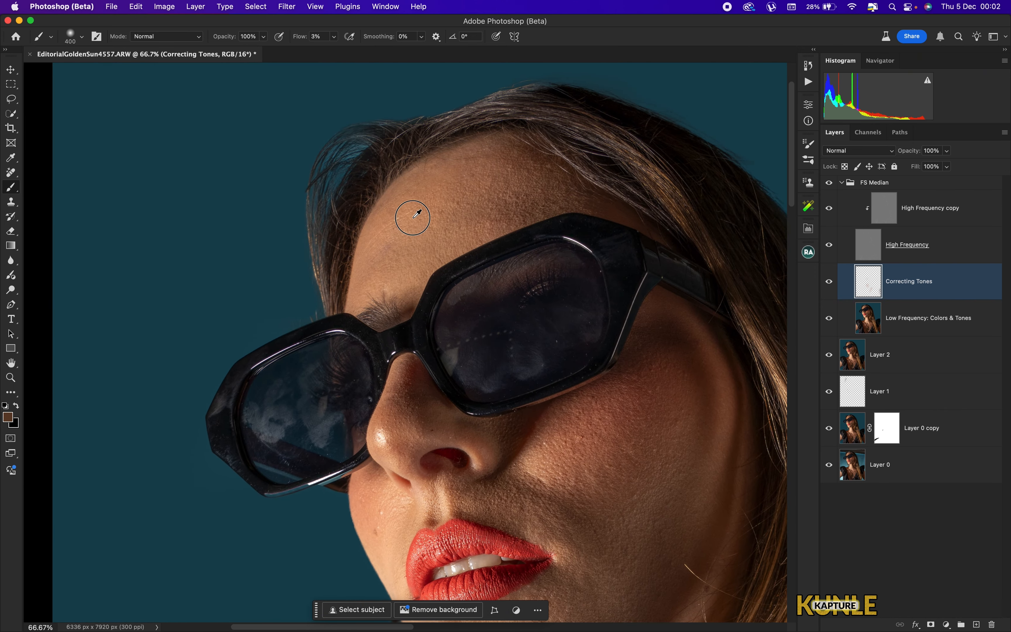
- Sample the forehead skin tone, paint soft strokes over the neck, and toggle the Correcting Tones layer to compare
alt+click(411, 214)
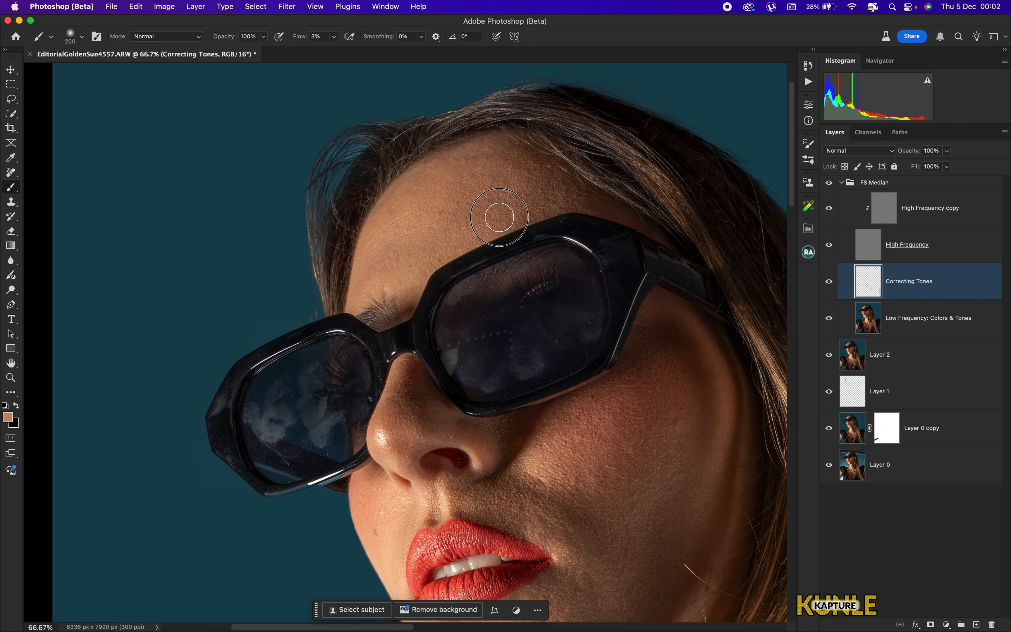
key(bracketright)
key(bracketright)
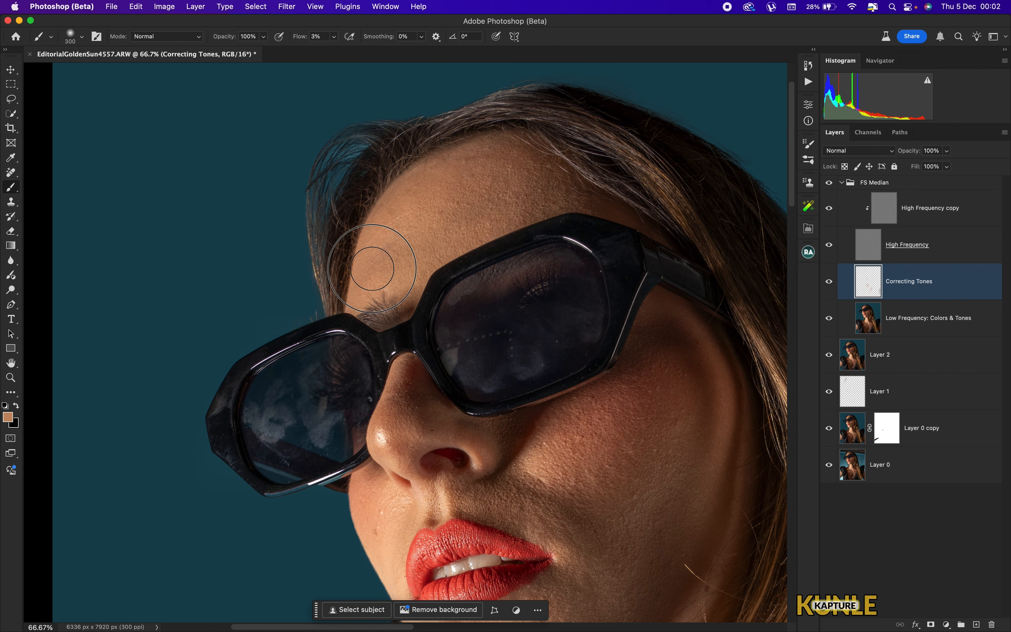
key(super+0)
key(super+equal)
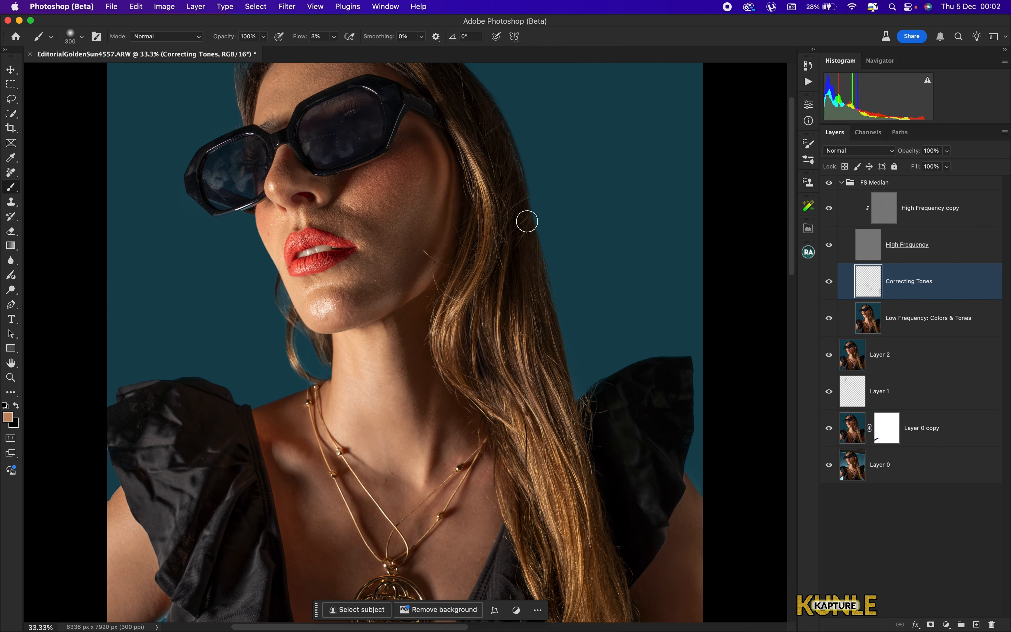
key(super+minus)
drag(420, 395, 437, 379)
alt+click(464, 464)
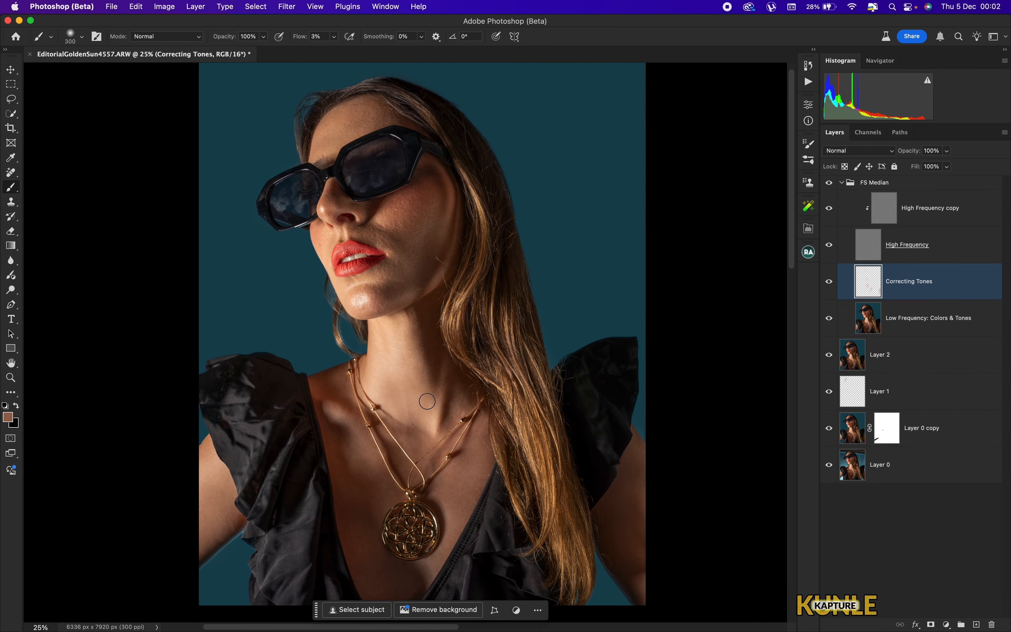
drag(398, 366, 395, 393)
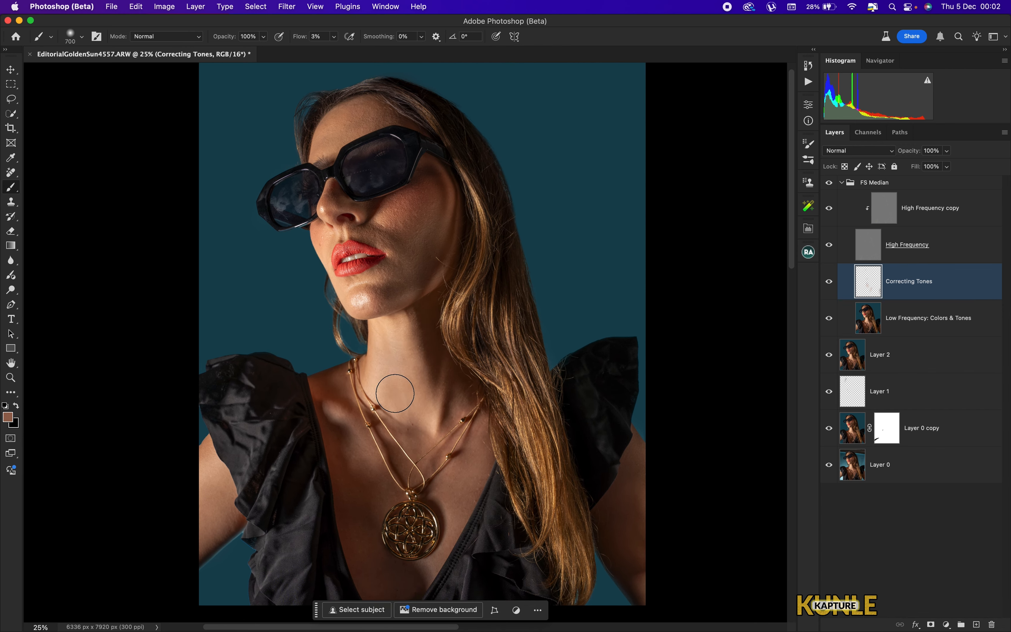
drag(395, 338, 388, 343)
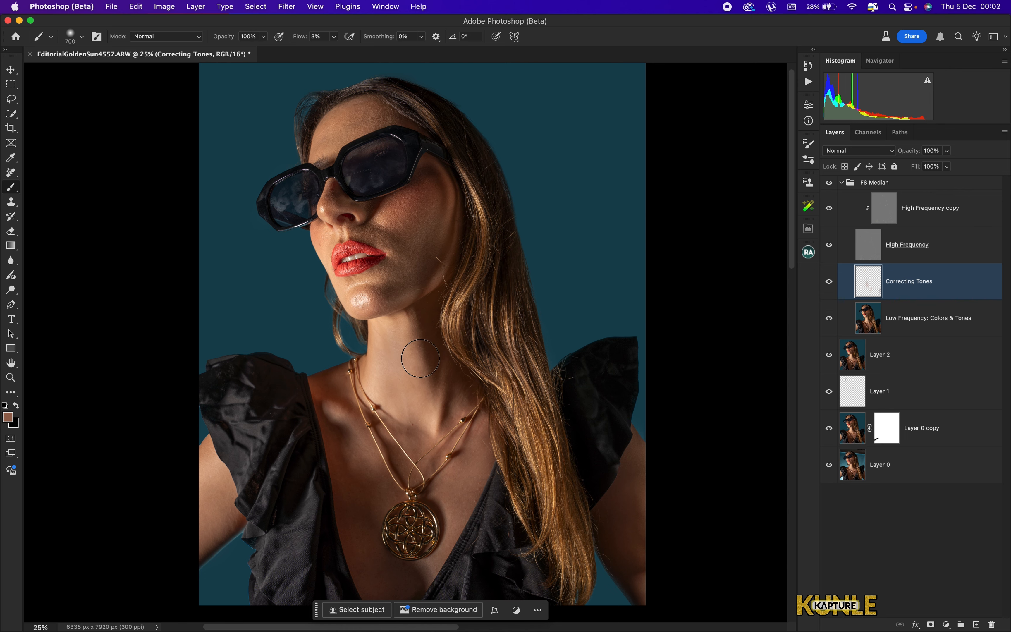
mouse_move(422, 376)
mouse_down()
mouse_move(433, 411)
mouse_move(436, 391)
mouse_up()
key([)
mouse_move(395, 351)
mouse_down()
mouse_move(401, 344)
mouse_move(378, 362)
mouse_move(388, 393)
mouse_move(379, 345)
mouse_move(402, 338)
mouse_up()
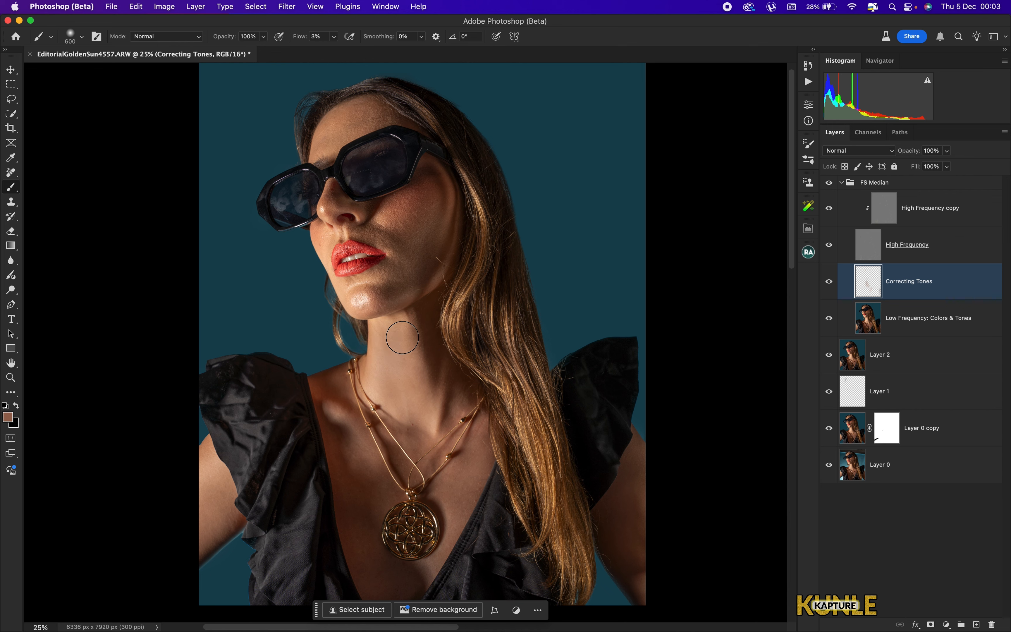
click(830, 284)
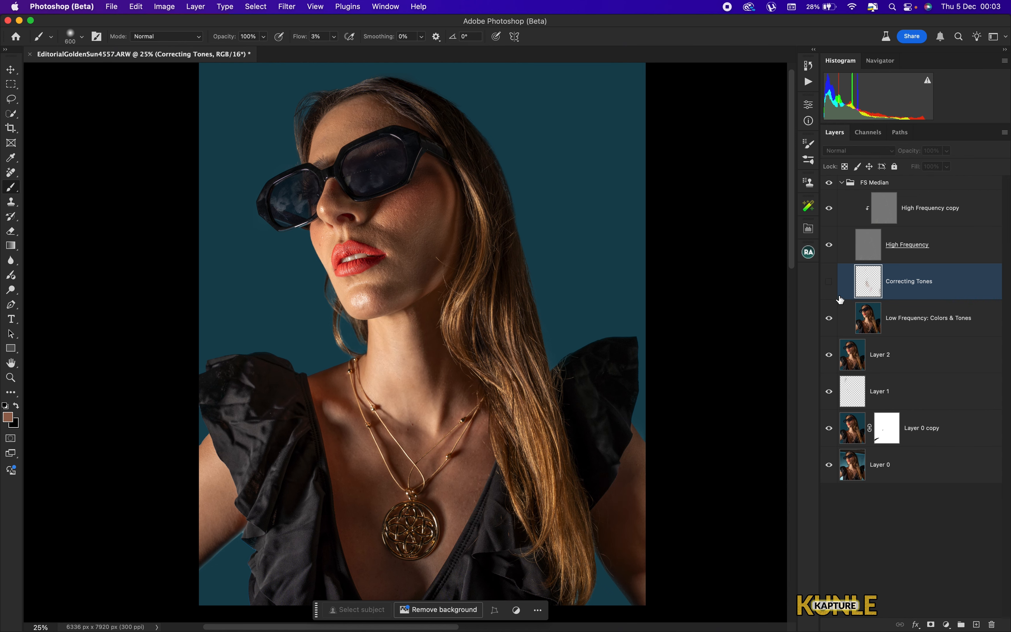
click(830, 284)
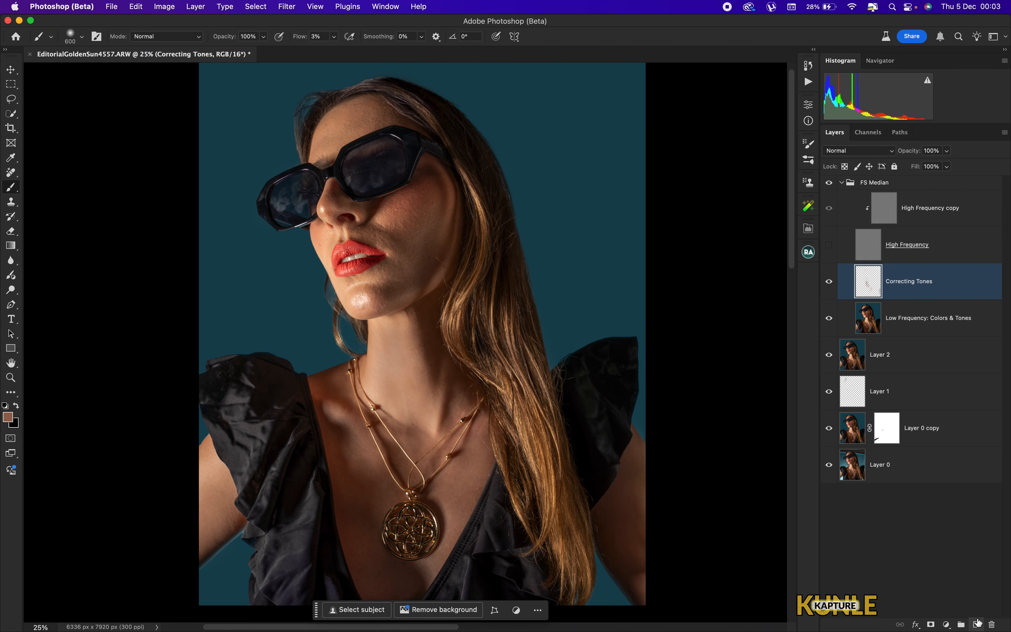
- Add a new layer named mixer brush above Correcting Tones and switch to the Mixer Brush tool
click(977, 624)
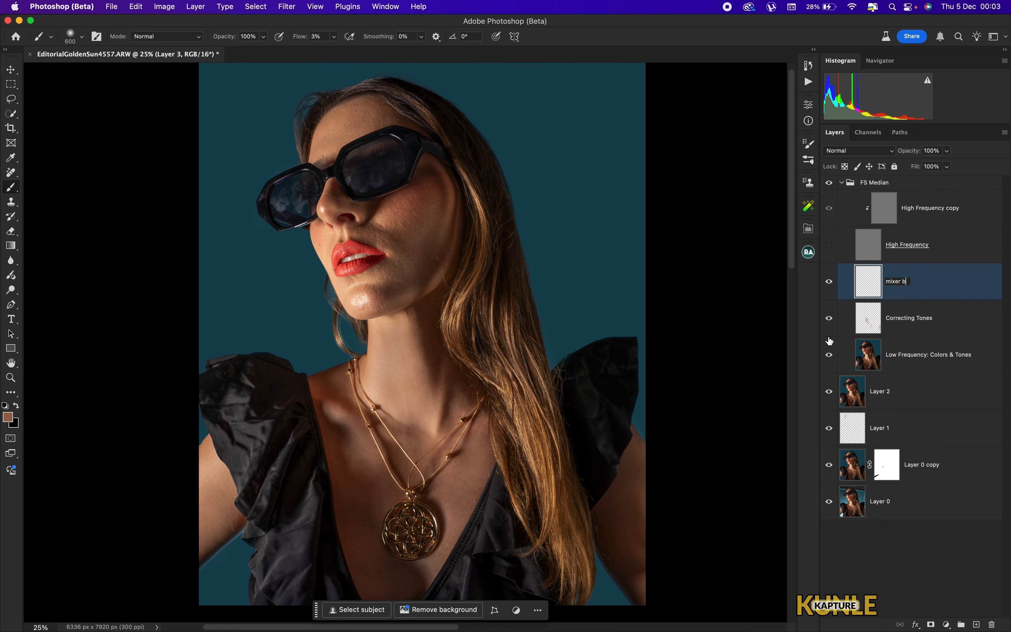
key(Return)
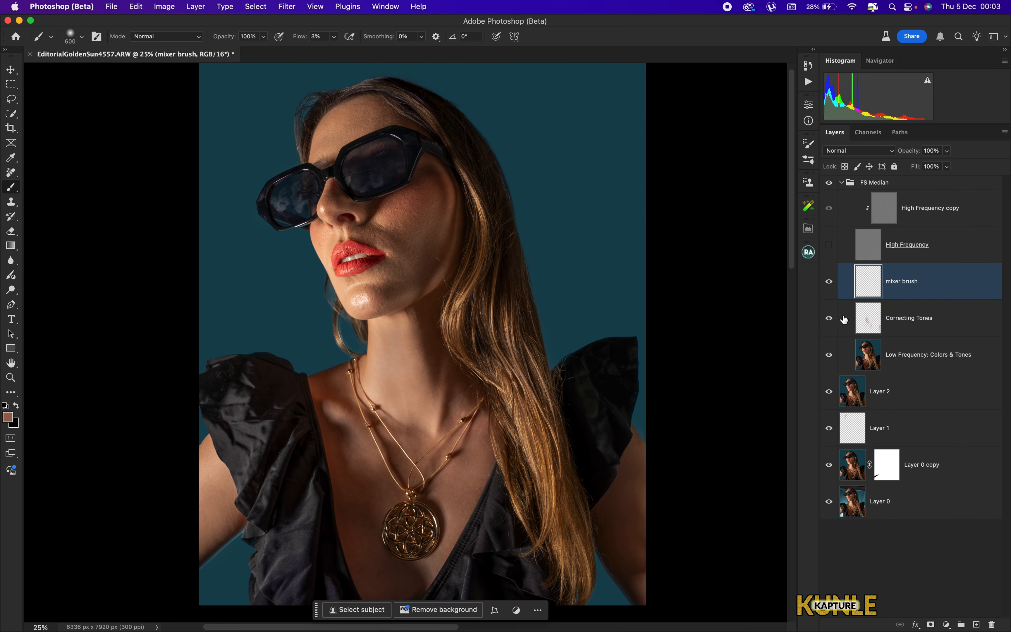
key(shift+b)
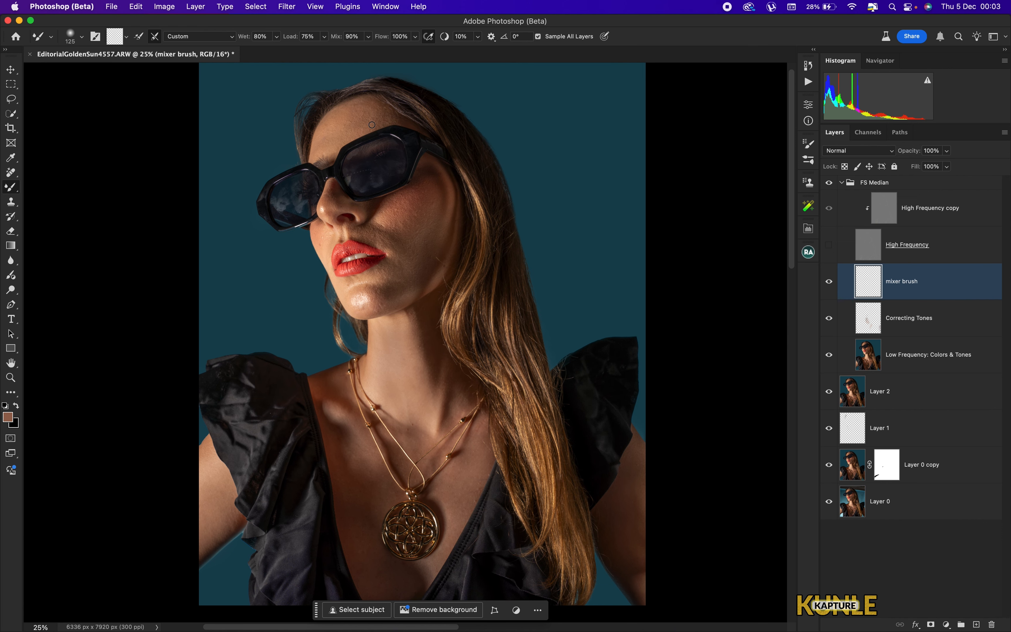
- Blend the upper forehead skin with a Mixer Brush stroke on the mixer brush layer
key(super+plus)
key(super+plus)
key(super+plus)
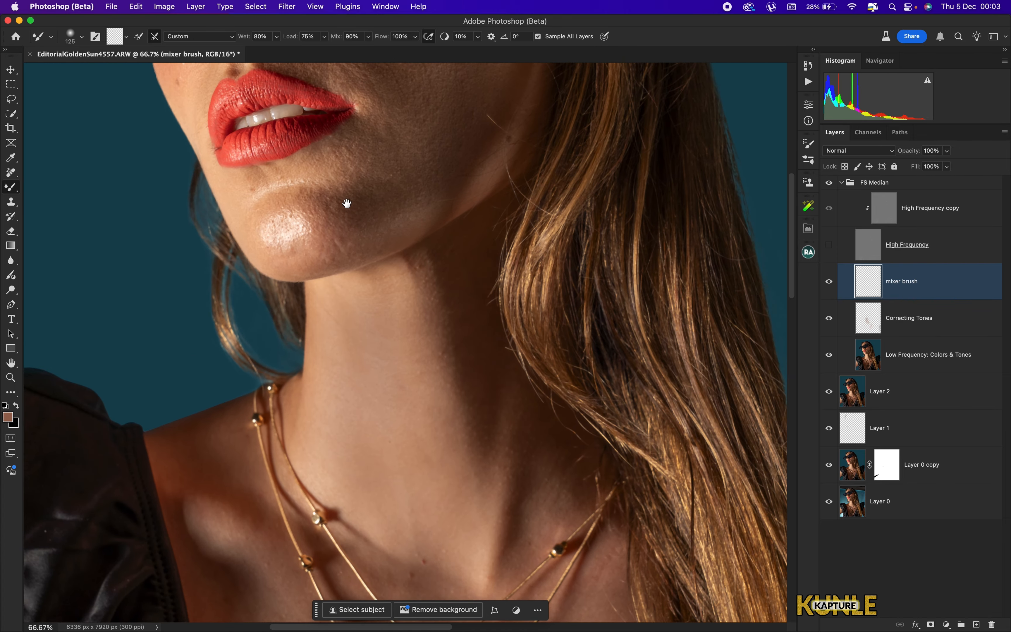
drag(347, 203, 384, 293)
scroll(424, 323, down, 10)
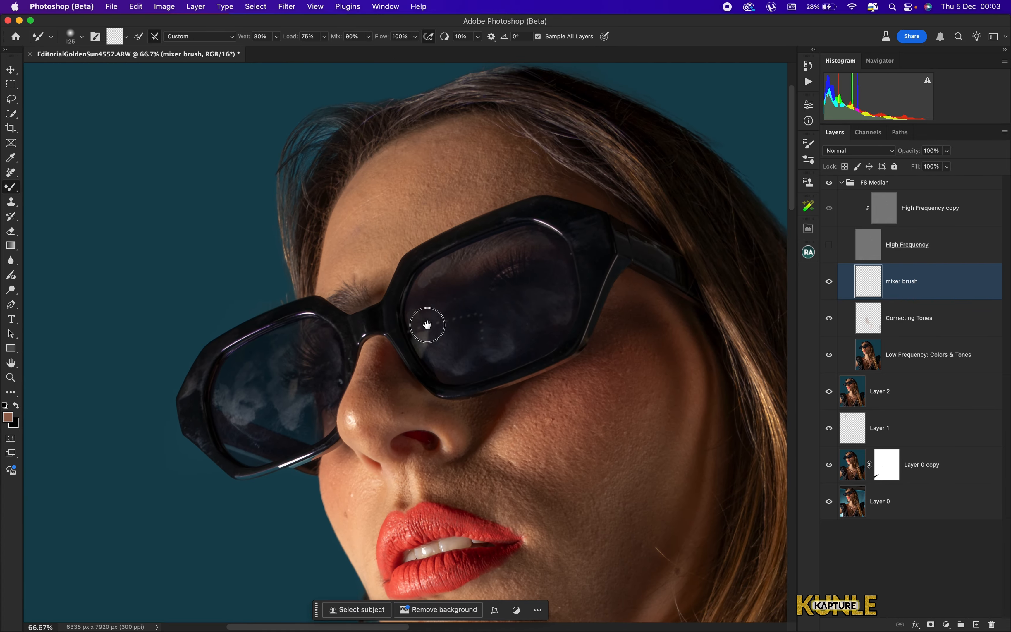
key(super+plus)
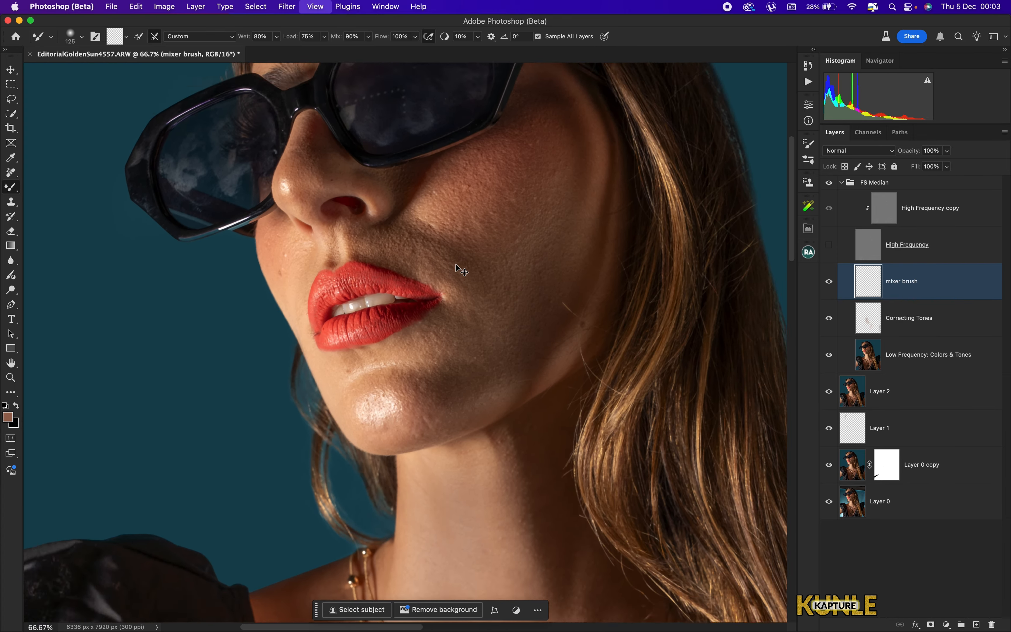
key(super+minus)
drag(381, 321, 466, 308)
key(super+0)
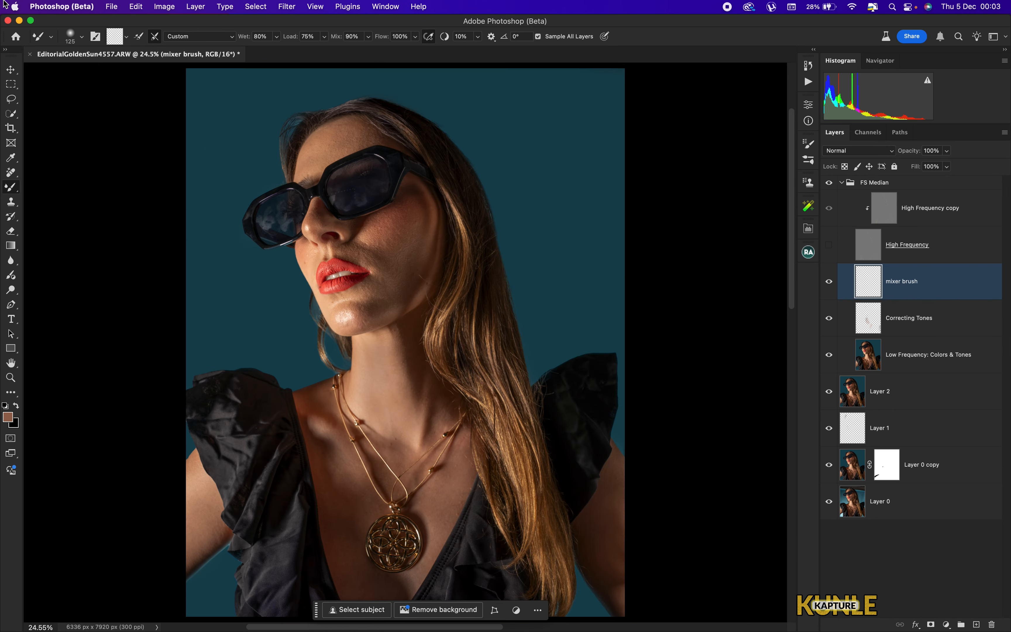
key(super+plus)
key(super+plus)
key(super+plus)
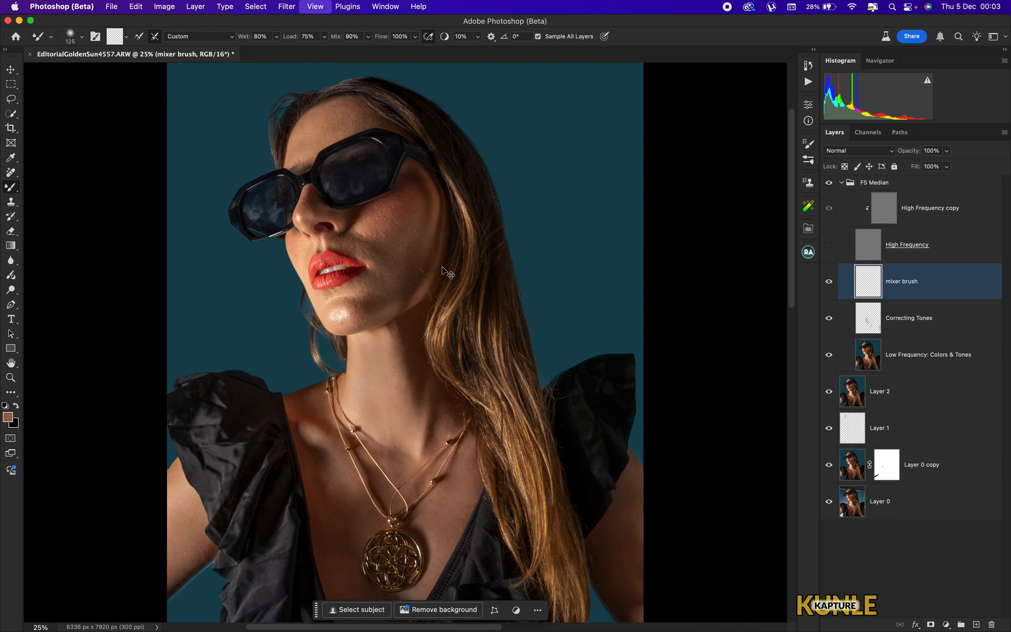
drag(304, 149, 416, 310)
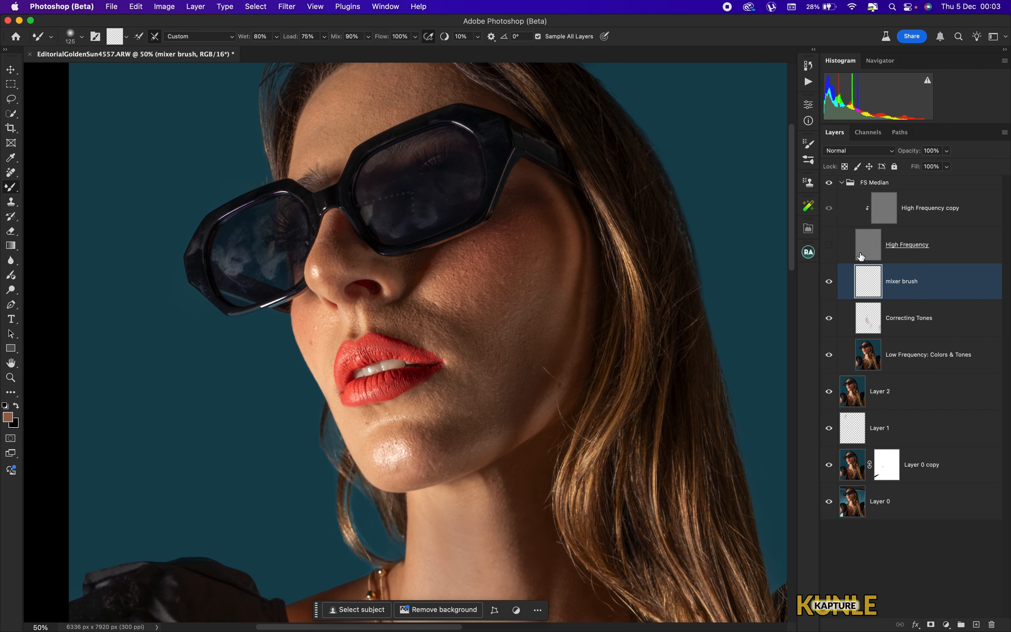
drag(376, 237, 416, 335)
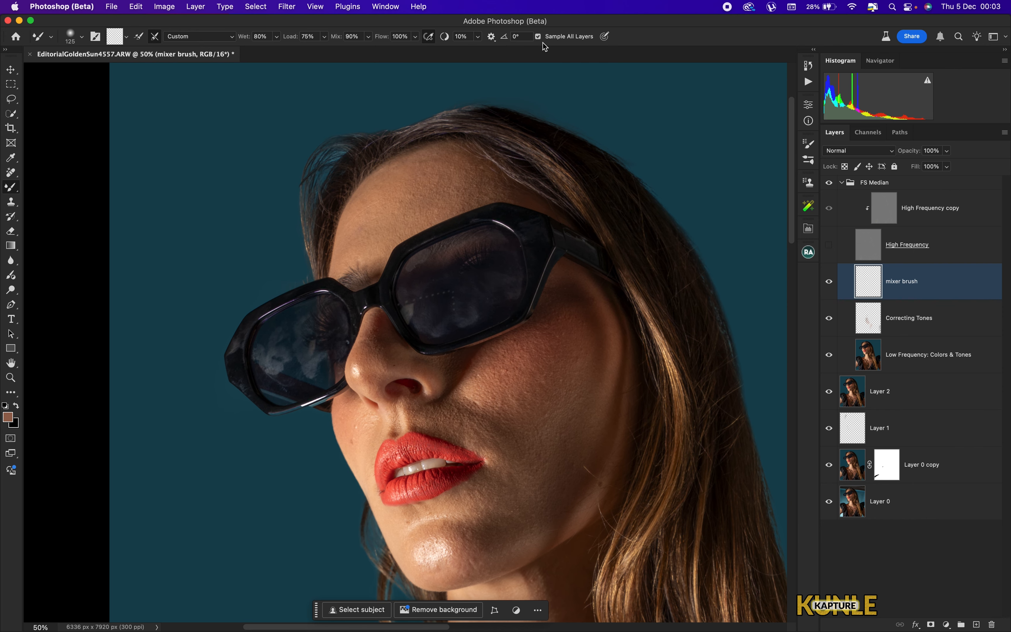
key(super+plus)
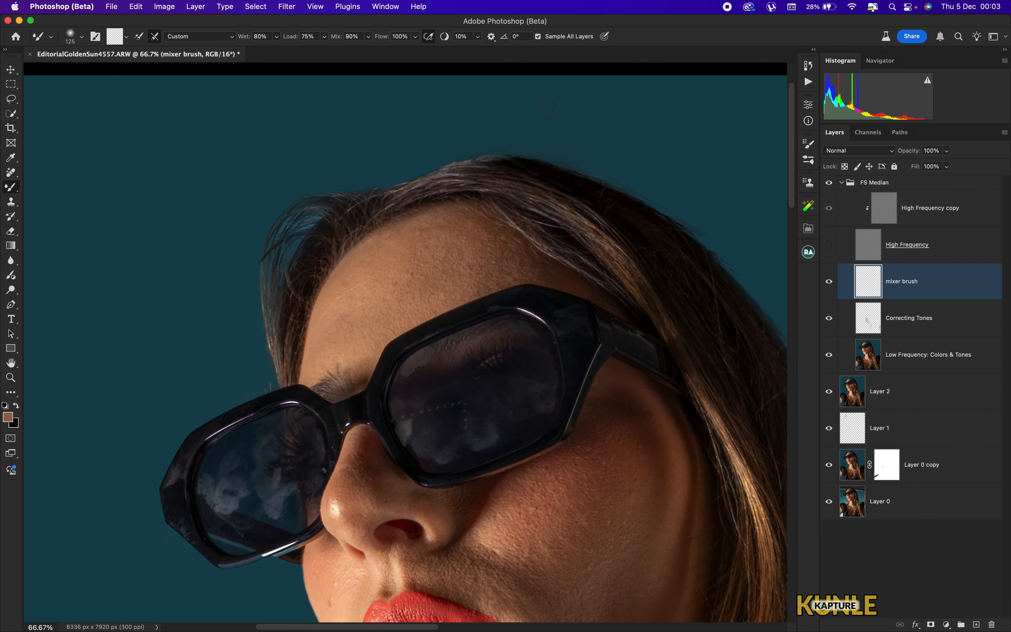
key(super+plus)
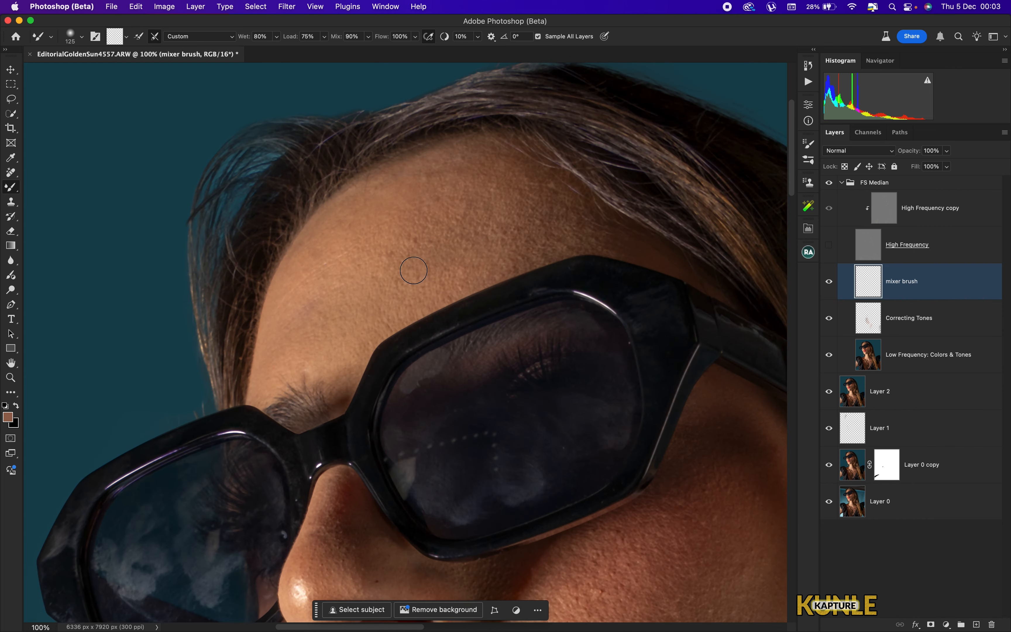
key(bracketright)
key(bracketright)
key(bracketright)
key(bracketright)
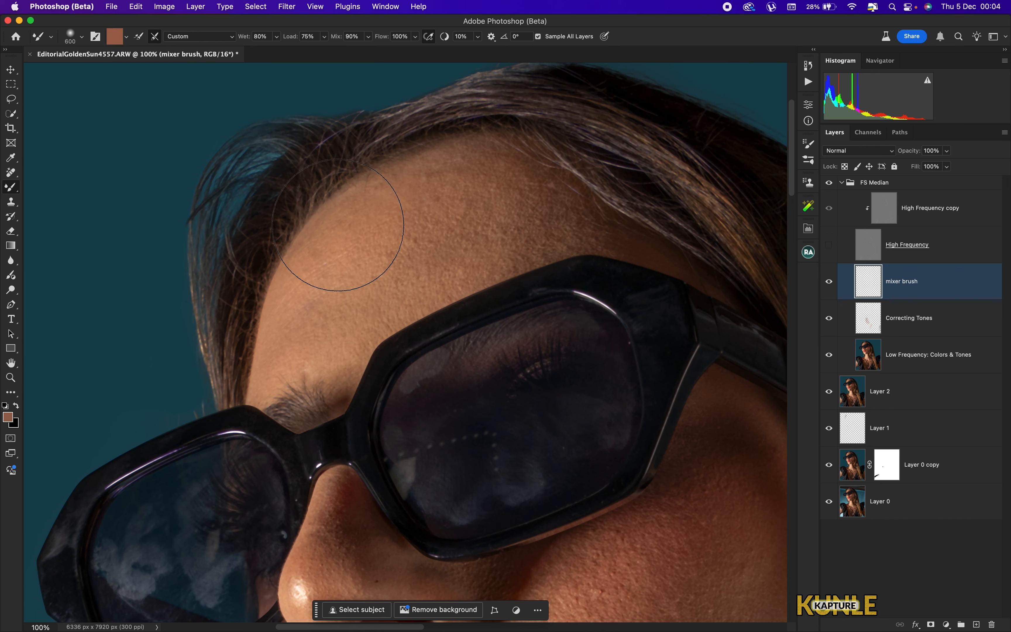
key(bracketleft)
- Resize the brush and blend the forehead above the glasses and toward the left hairline
key(bracketleft)
mouse_move(345, 266)
mouse_down()
mouse_move(312, 328)
mouse_move(417, 236)
mouse_move(377, 294)
mouse_move(437, 234)
mouse_move(459, 210)
mouse_move(447, 193)
mouse_move(511, 189)
mouse_move(509, 216)
mouse_move(531, 212)
mouse_move(537, 192)
mouse_move(483, 171)
mouse_move(384, 216)
mouse_move(371, 224)
mouse_move(488, 228)
mouse_up()
key(bracketleft)
key(bracketright)
key(bracketleft)
key(bracketleft)
key(bracketleft)
mouse_move(434, 275)
mouse_down()
mouse_move(354, 328)
mouse_move(524, 232)
mouse_move(553, 228)
mouse_move(517, 248)
mouse_move(538, 235)
mouse_up()
key(bracketright)
key(bracketright)
key(bracketright)
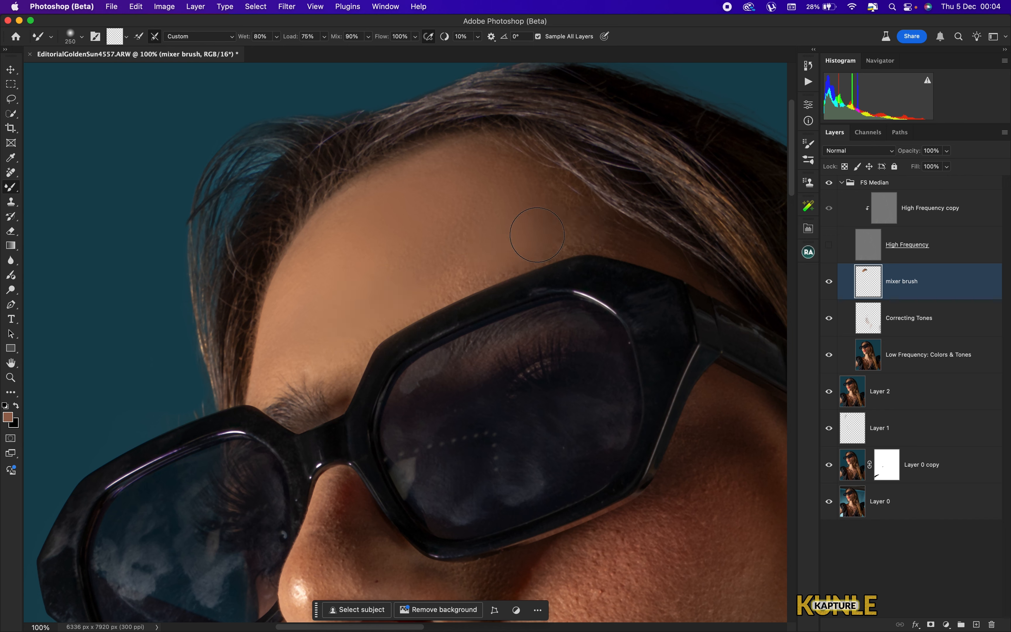
key(bracketright)
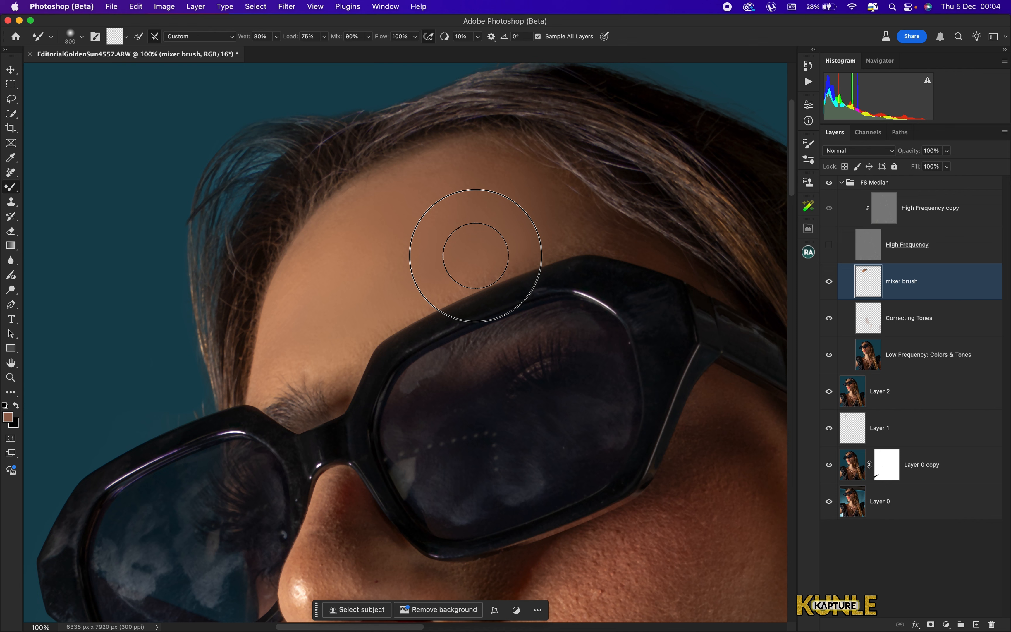
drag(476, 256, 477, 199)
drag(379, 226, 309, 287)
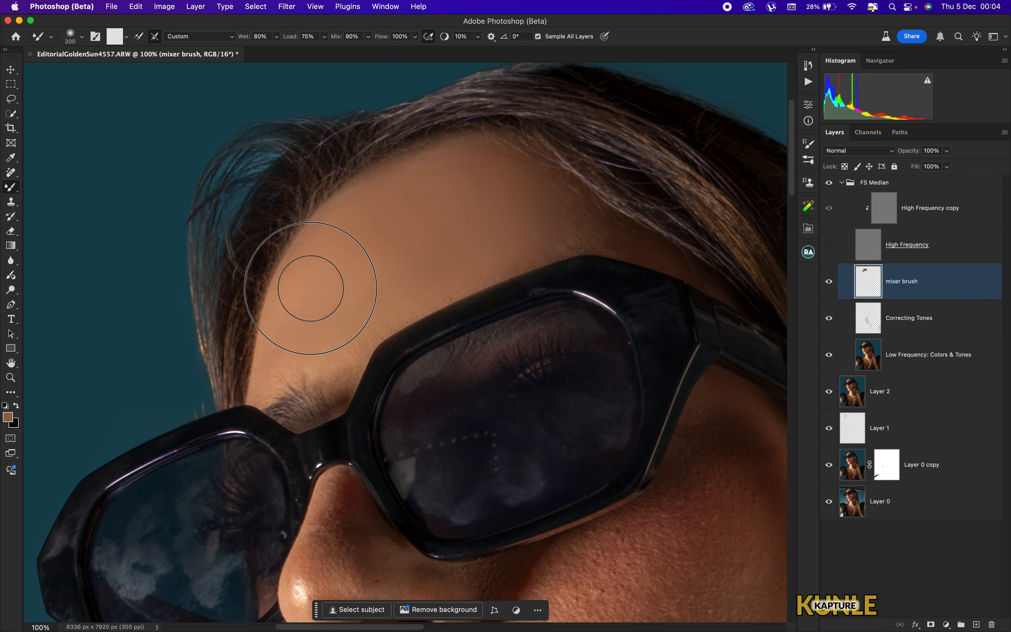
- Blend the skin on the cheek beside the nose and under the nostril
key(bracketleft)
key(bracketleft)
key(bracketleft)
key(bracketleft)
key(bracketright)
key(bracketright)
key(bracketright)
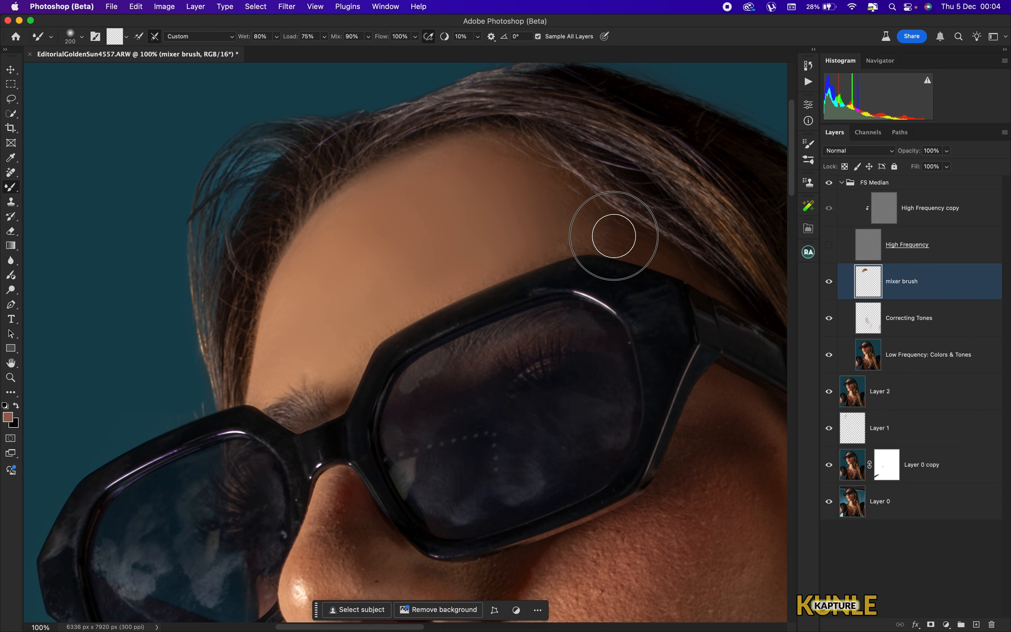
key(bracketright)
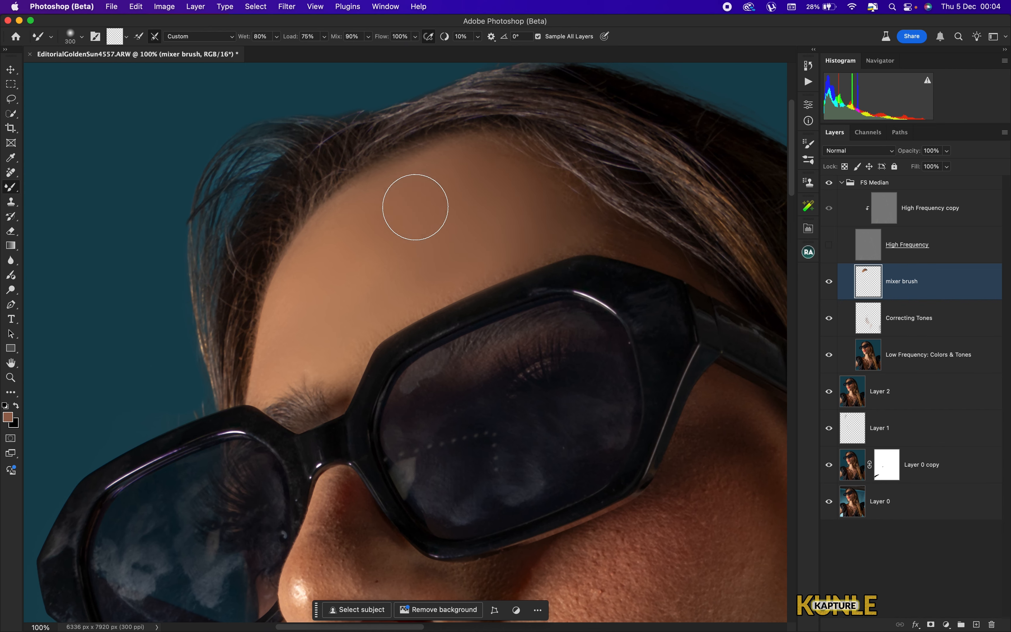
key(bracketright)
scroll(492, 308, down, 10)
scroll(430, 249, up, 2)
key(bracketleft)
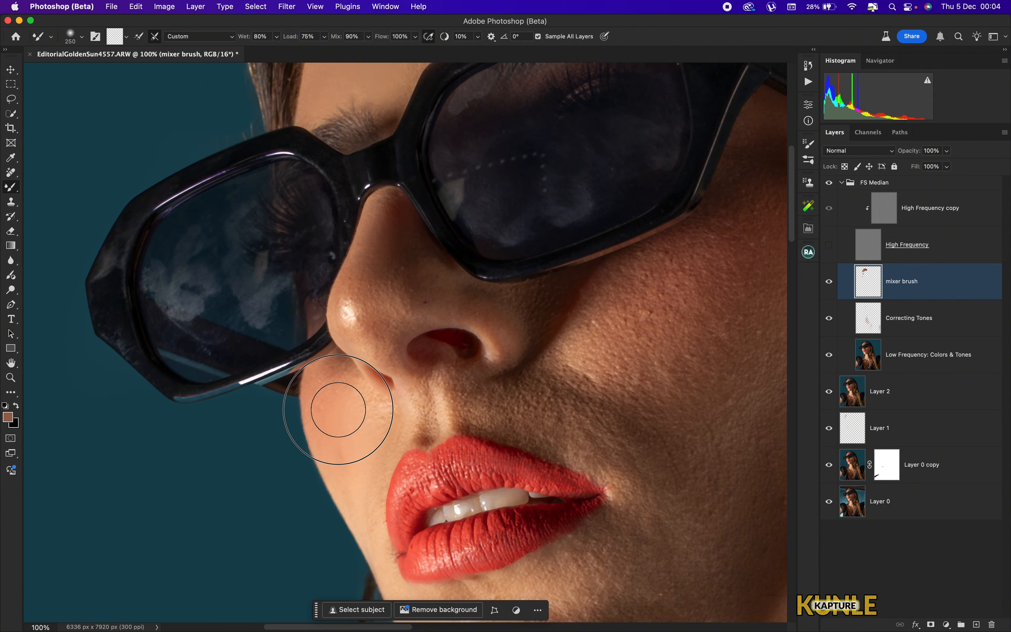
scroll(334, 414, down, 5)
scroll(334, 414, right, 5)
drag(362, 288, 346, 249)
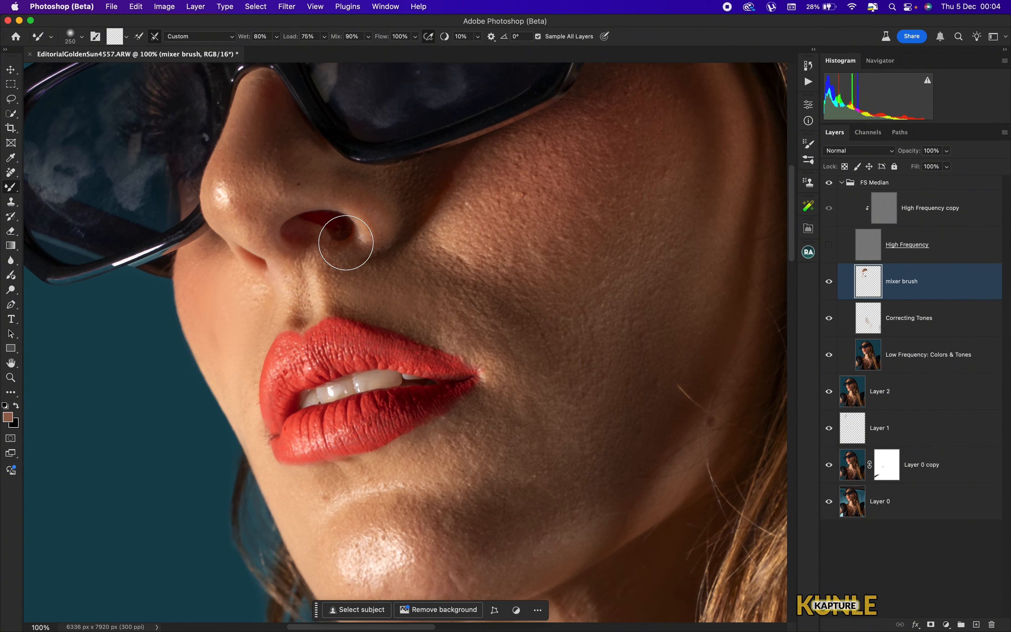
mouse_move(270, 180)
mouse_down()
mouse_move(257, 175)
mouse_move(246, 135)
mouse_move(249, 182)
mouse_up()
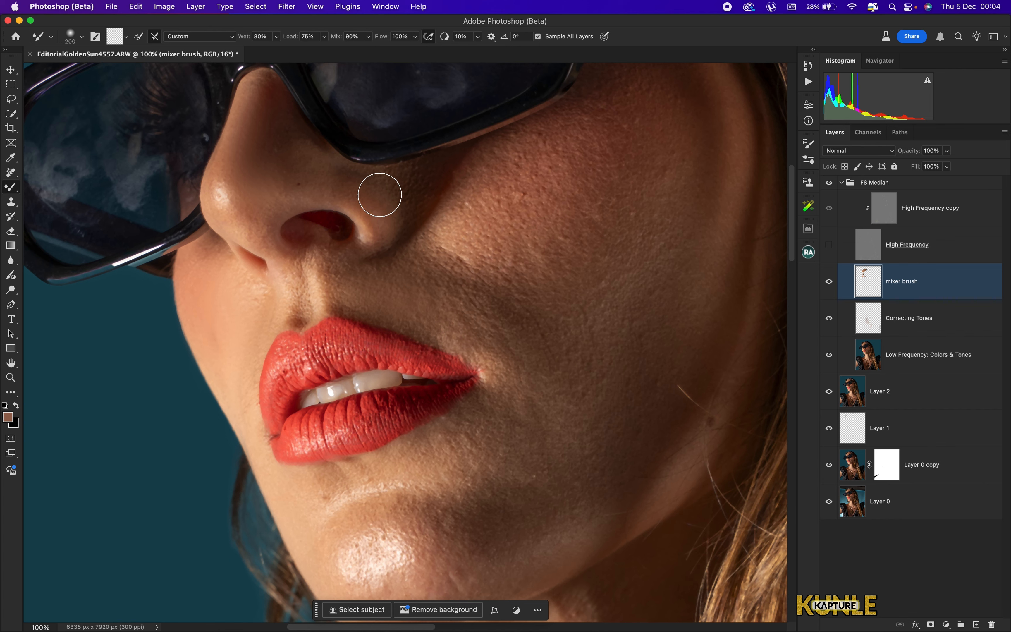
- Blend the right cheek, the chin, and the jaw area with resized Mixer Brush strokes
key(bracketleft)
key(super+minus)
key(bracketright)
key(bracketright)
key(bracketright)
key(bracketright)
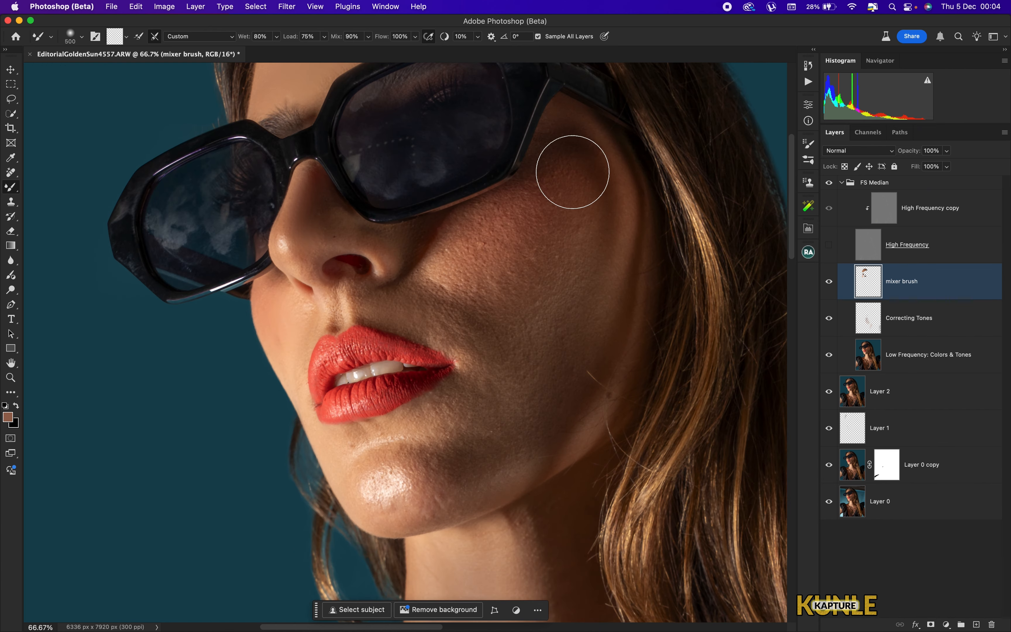
mouse_move(594, 360)
mouse_down()
mouse_move(583, 391)
mouse_move(565, 319)
mouse_move(546, 303)
mouse_move(549, 336)
mouse_move(566, 247)
mouse_move(491, 264)
mouse_up()
key(bracketleft)
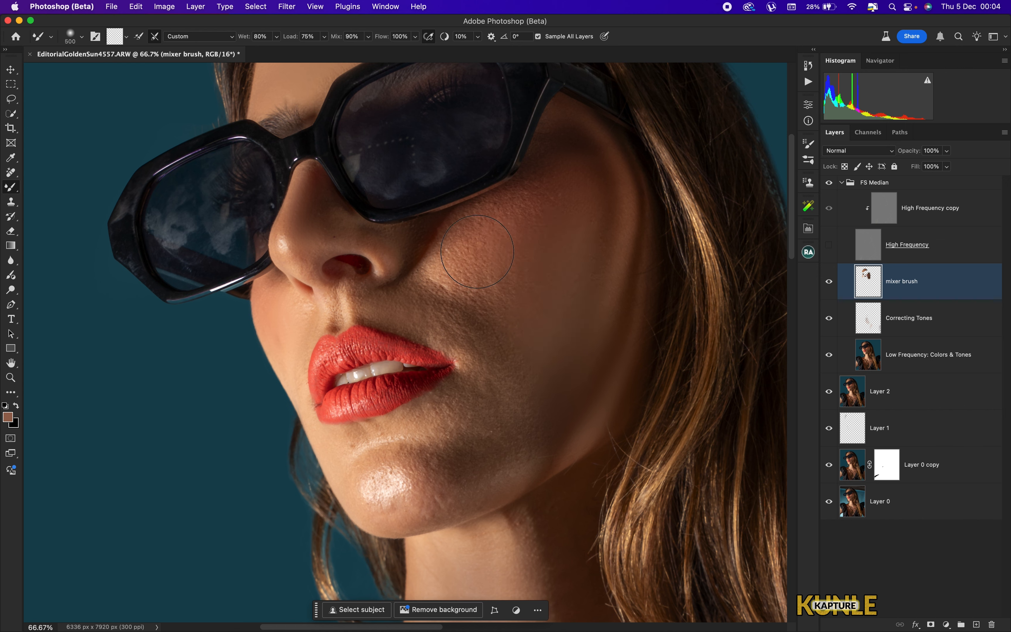
key(bracketleft)
key(bracketleft)
key(bracketleft)
key(bracketleft)
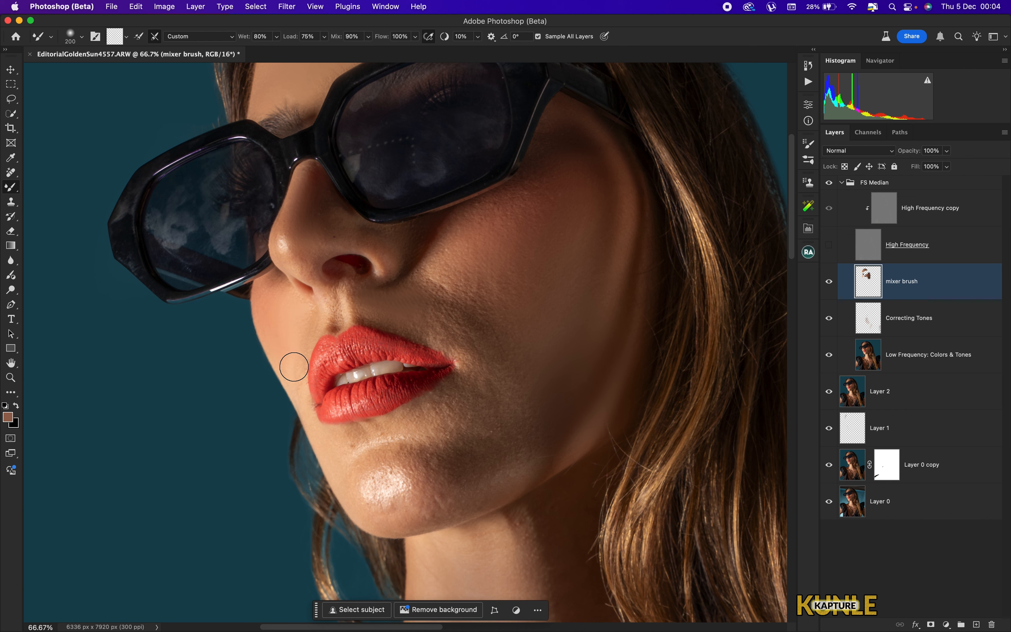
key(bracketright)
mouse_move(370, 500)
mouse_down()
mouse_move(377, 477)
mouse_move(421, 483)
mouse_move(412, 490)
mouse_move(462, 488)
mouse_up()
key(bracketright)
key(bracketright)
mouse_move(523, 448)
mouse_down()
mouse_move(507, 463)
mouse_move(517, 431)
mouse_move(495, 417)
mouse_move(503, 383)
mouse_up()
key(bracketleft)
mouse_move(526, 230)
mouse_down()
mouse_move(531, 203)
mouse_move(503, 215)
mouse_up()
key(bracketleft)
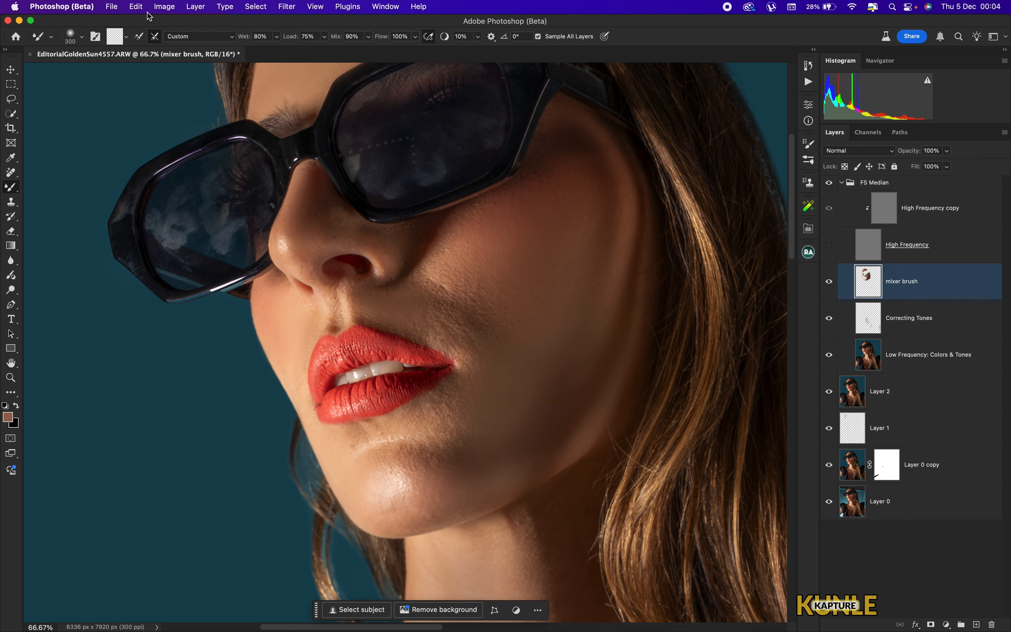
- Purge all cached data from memory
click(138, 6)
mouse_move(270, 370)
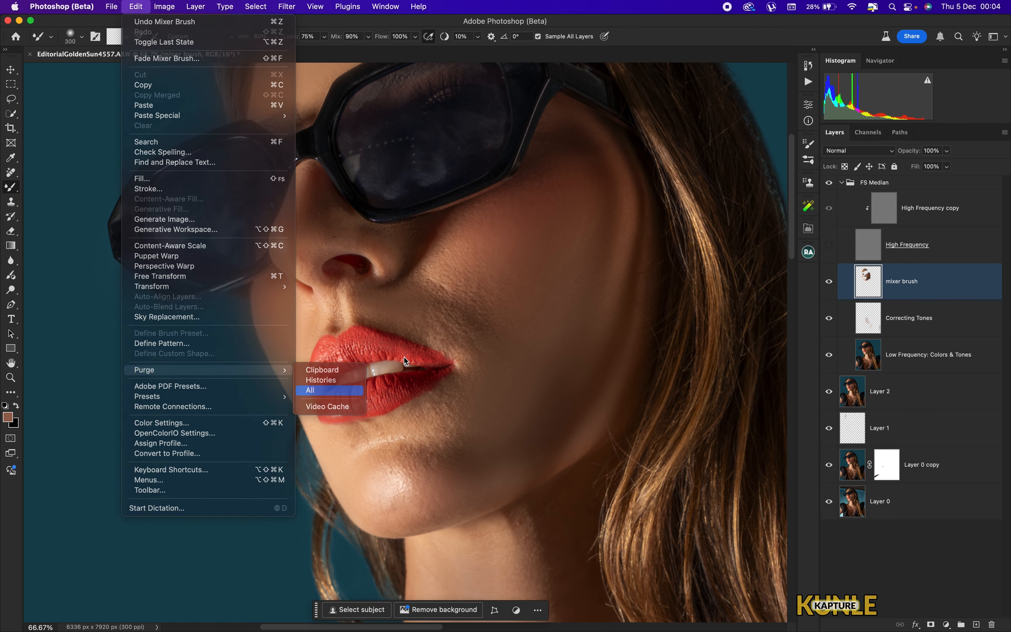
key(Return)
key(Return)
- Enlarge the brush and blend the chin and the cheek beside the mouth
key(bracketright)
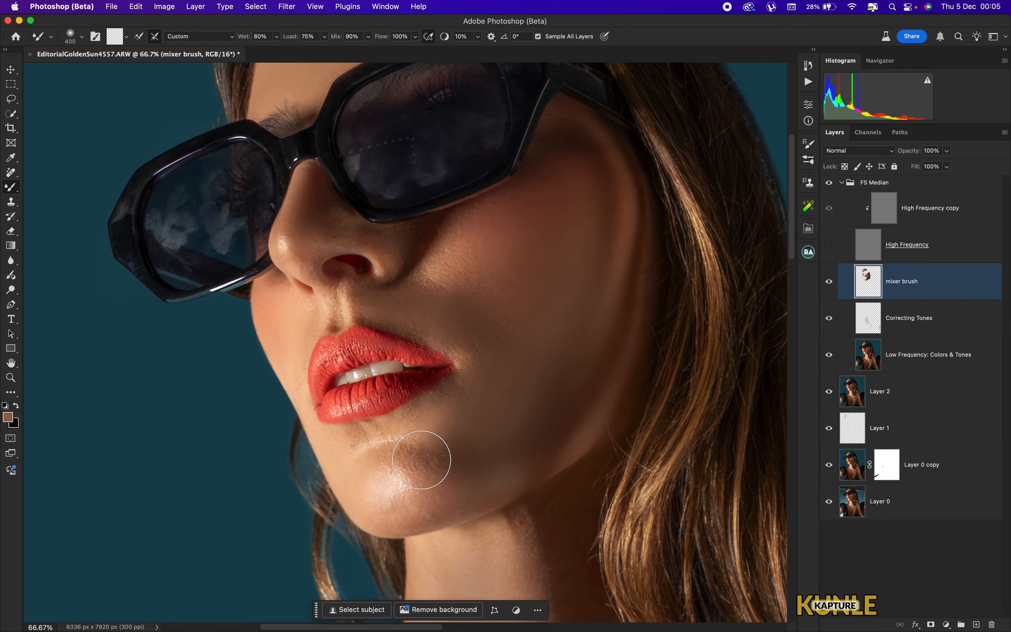
drag(456, 427, 418, 497)
key(bracketright)
key(bracketright)
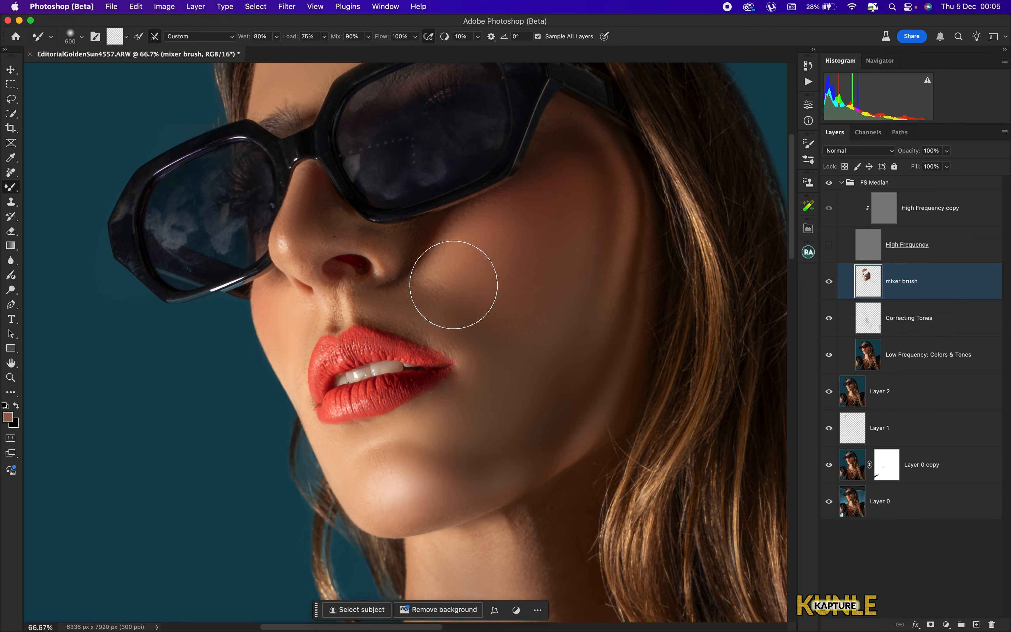
key(bracketleft)
key(bracketleft)
key(bracketleft)
key(bracketleft)
key(bracketleft)
key(bracketleft)
key(bracketleft)
key(bracketleft)
key(bracketleft)
key(bracketleft)
key(bracketleft)
drag(337, 279, 289, 251)
key(bracketright)
key(bracketright)
key(bracketright)
key(bracketright)
key(bracketright)
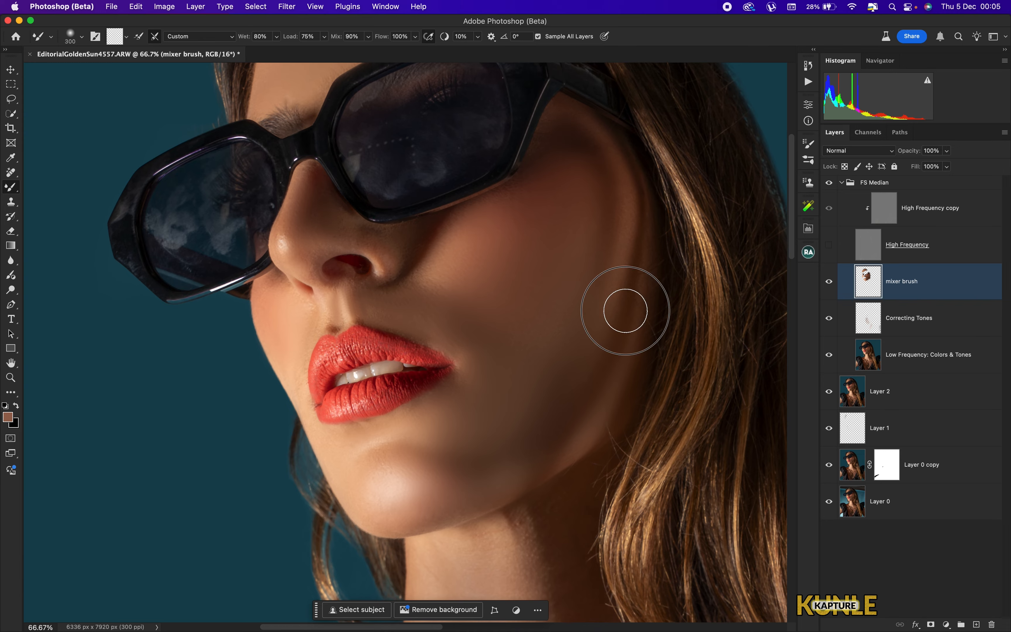
- Blend the upper chest skin between the necklace chains
scroll(626, 311, up, 10)
key(bracketleft)
key(bracketleft)
key(bracketleft)
key(bracketleft)
key(bracketleft)
key(super+minus)
scroll(418, 317, down, 12)
key(bracketright)
key(bracketright)
key(bracketright)
key(bracketright)
key(bracketright)
key(bracketright)
key(bracketright)
key(bracketright)
key(bracketright)
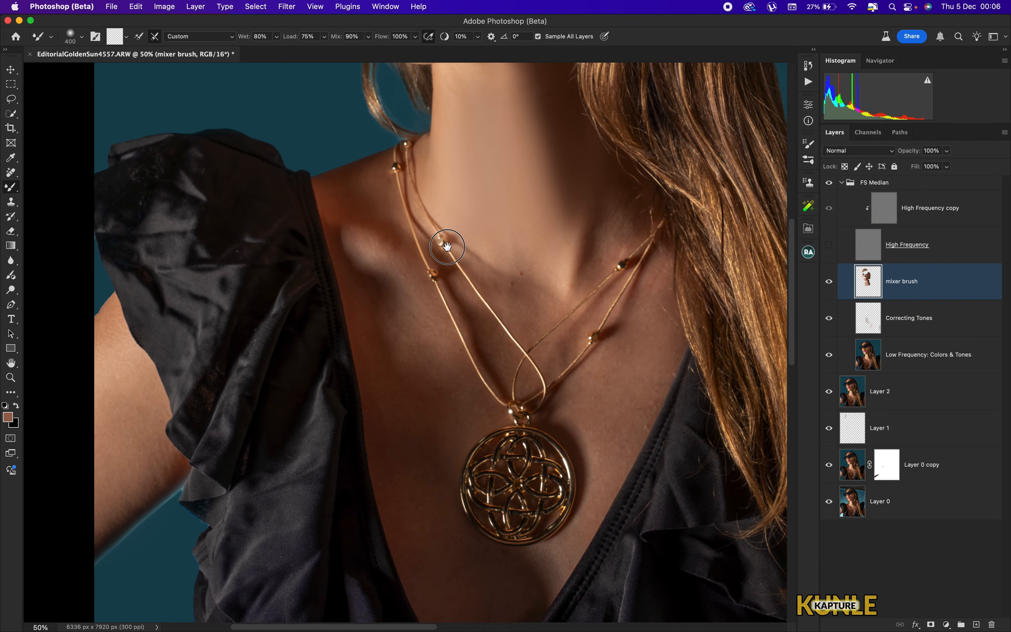
scroll(456, 272, down, 10)
key(bracketleft)
key(bracketleft)
drag(371, 283, 376, 309)
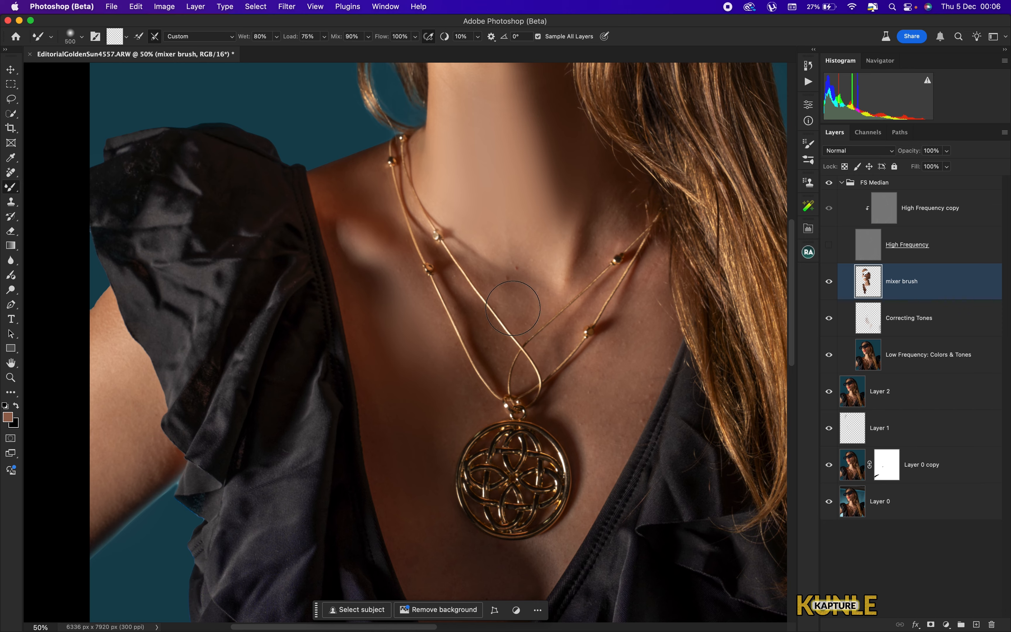
- Enlarge the brush and blend the skin at the base of the neck
key(super+minus)
key(super+minus)
scroll(522, 301, up, 5)
click(136, 6)
click(439, 223)
key(super+equal)
scroll(434, 224, down, 6)
key(bracketright)
key(bracketright)
key(bracketright)
drag(394, 199, 408, 176)
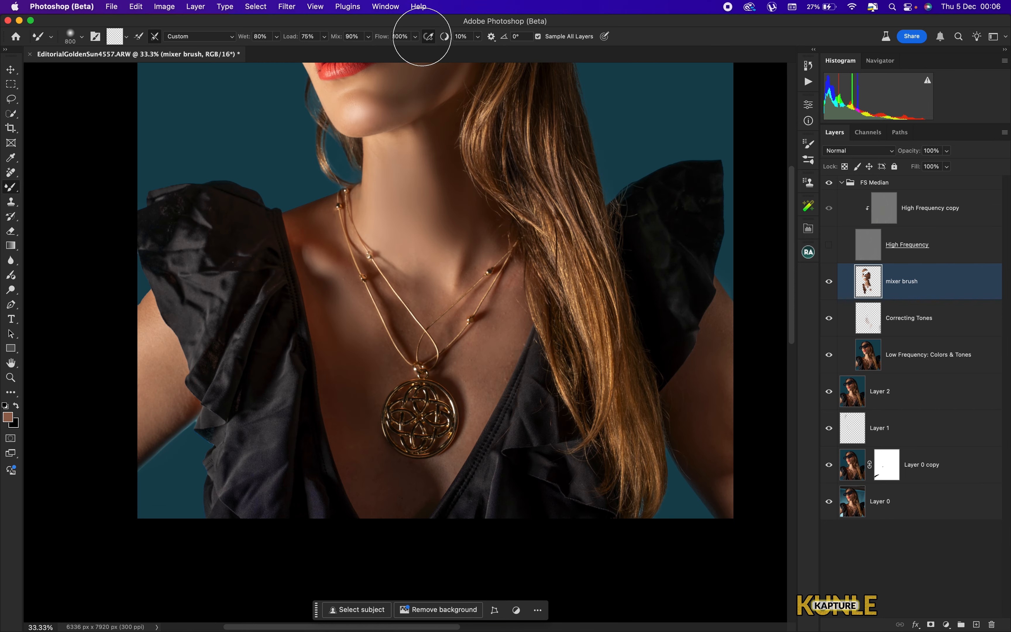
- Lower the Mixer Brush flow to 40% and blend the chest skin with a smaller brush
click(415, 36)
drag(415, 52, 383, 52)
key(bracketleft)
key(bracketleft)
drag(413, 154, 426, 226)
- Resize the Mixer Brush and blend the upper chest skin below the neck
scroll(380, 181, down, 5)
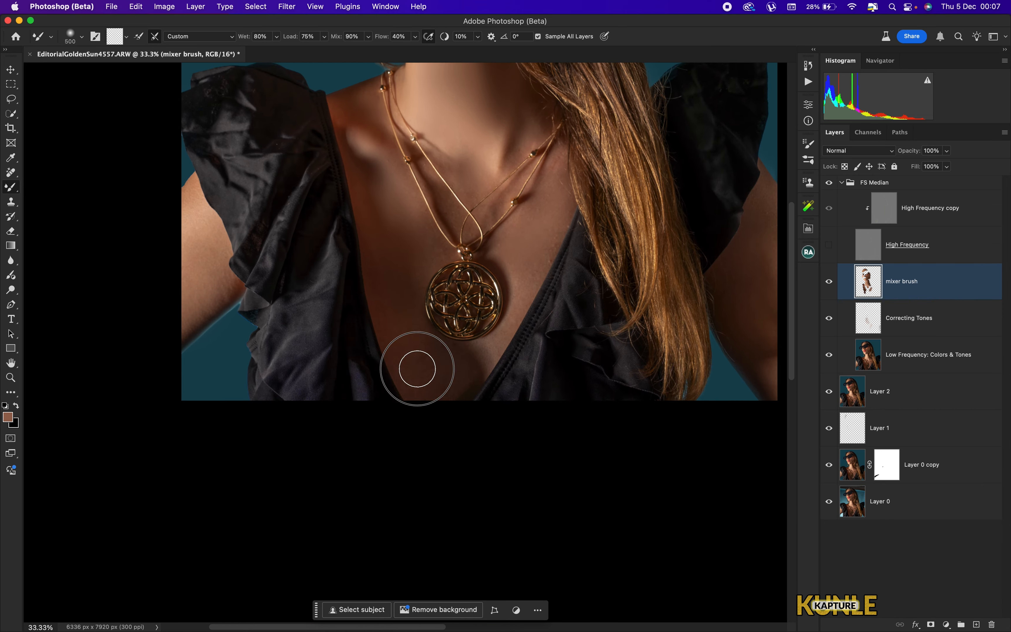
scroll(444, 266, right, 5)
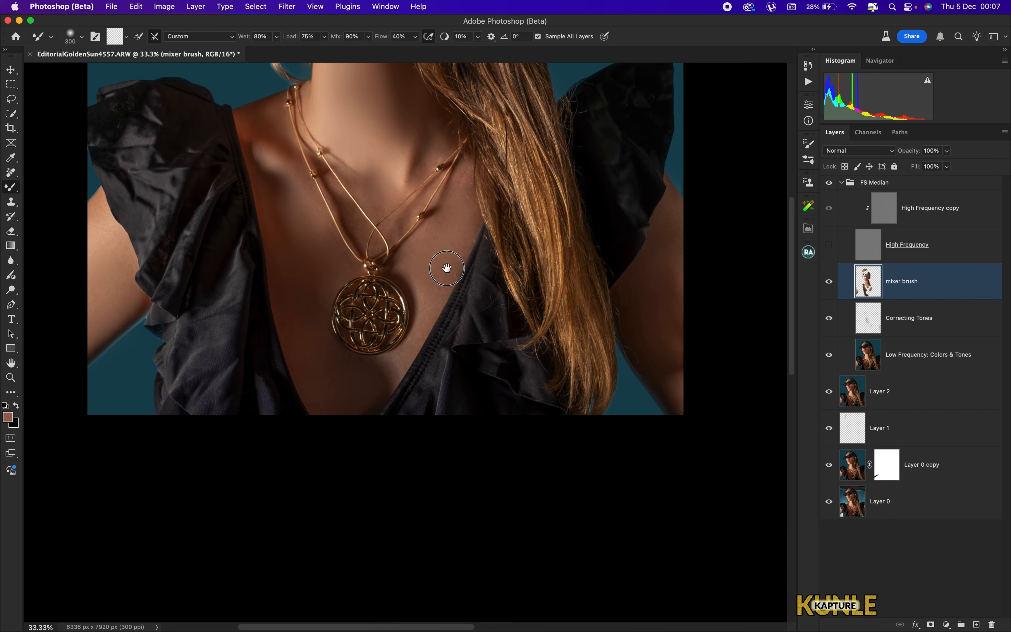
scroll(522, 209, right, 8)
key(bracketright)
key(bracketright)
key(bracketright)
key(bracketright)
key(bracketright)
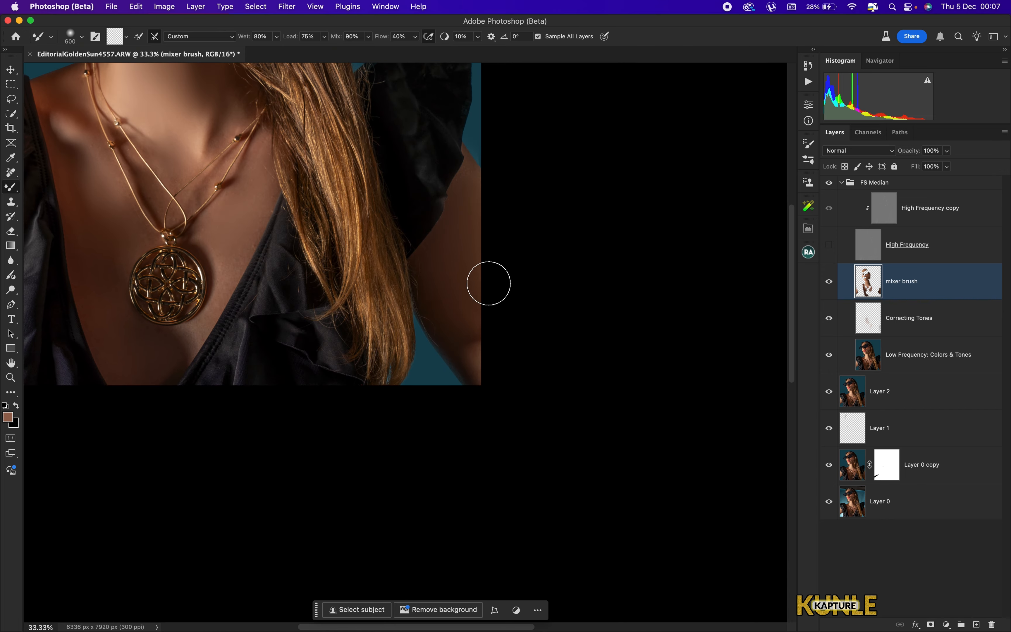
key(super+0)
key(super+plus)
scroll(496, 312, down, 6)
key(super+plus)
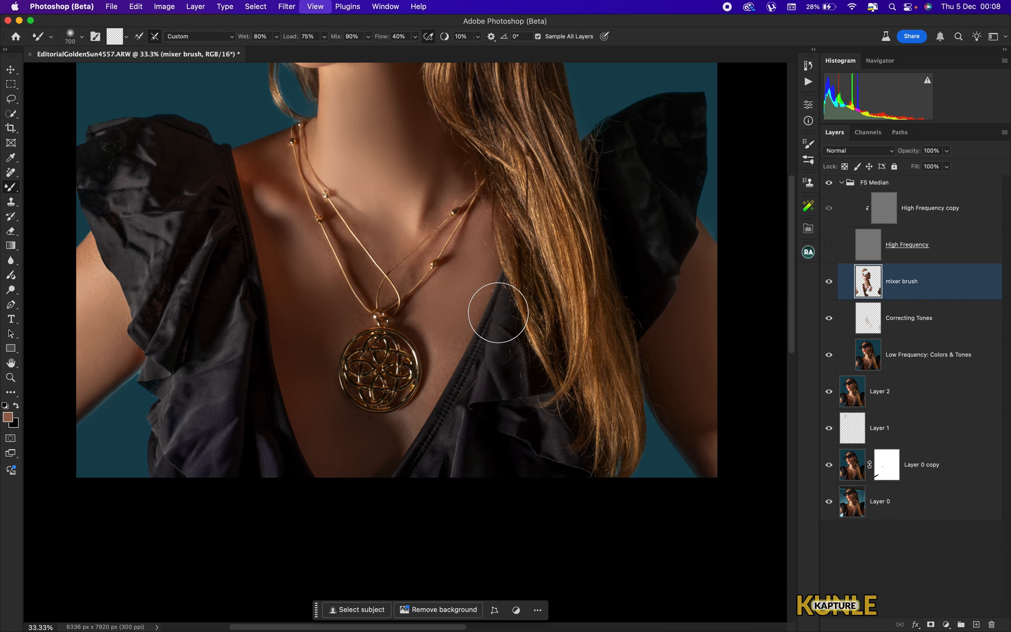
key(bracketleft)
key(bracketleft)
key(bracketleft)
key(bracketleft)
key(bracketleft)
drag(444, 135, 444, 161)
- Shrink the brush and blend the reflections inside the left sunglasses lens
key(bracketleft)
key(bracketleft)
key(bracketleft)
key(bracketleft)
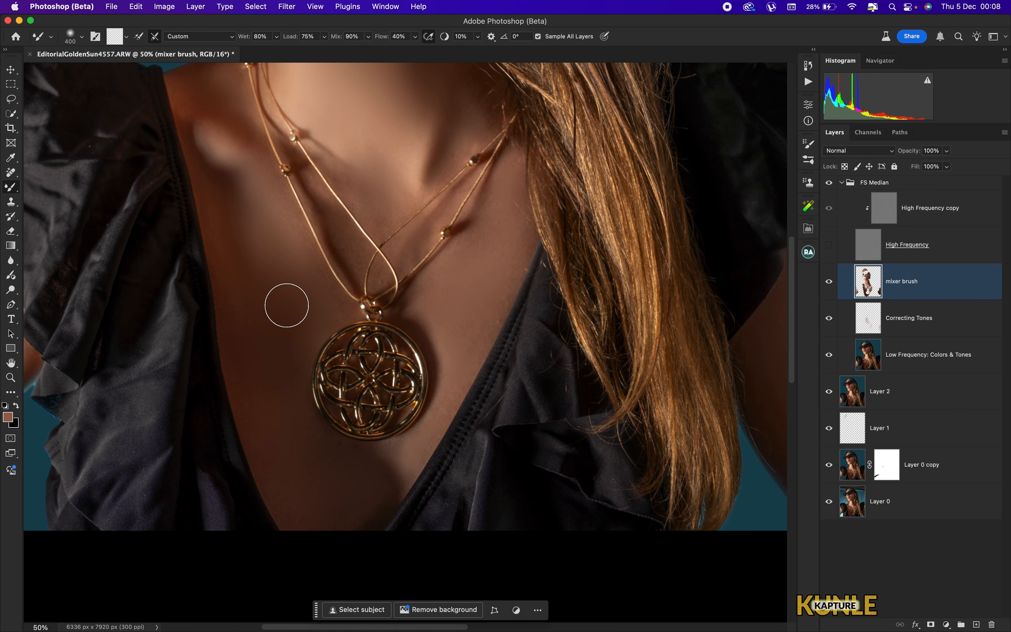
scroll(359, 295, left, 10)
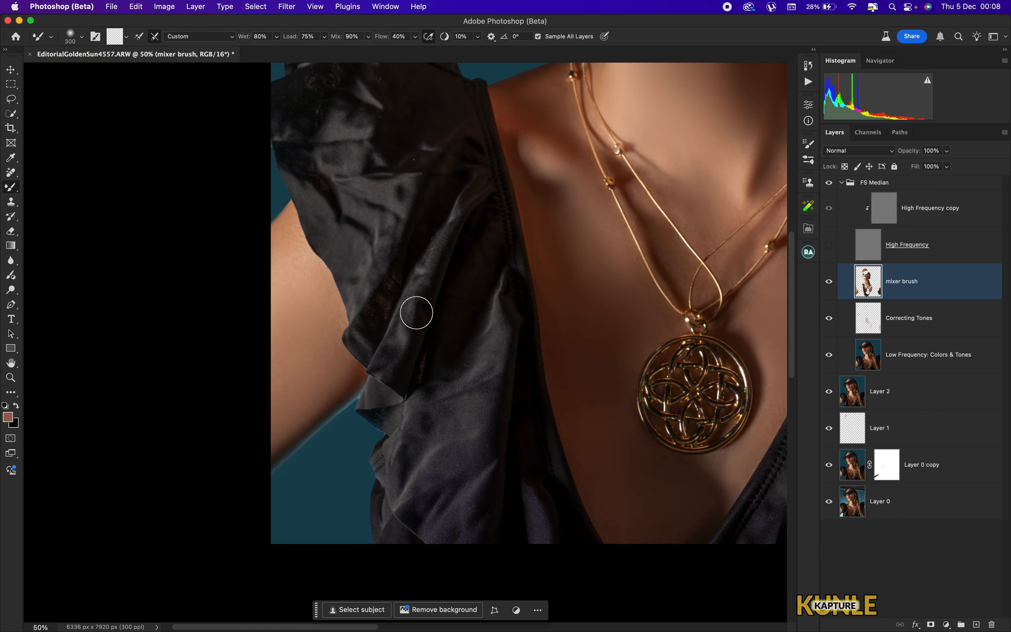
key(super+0)
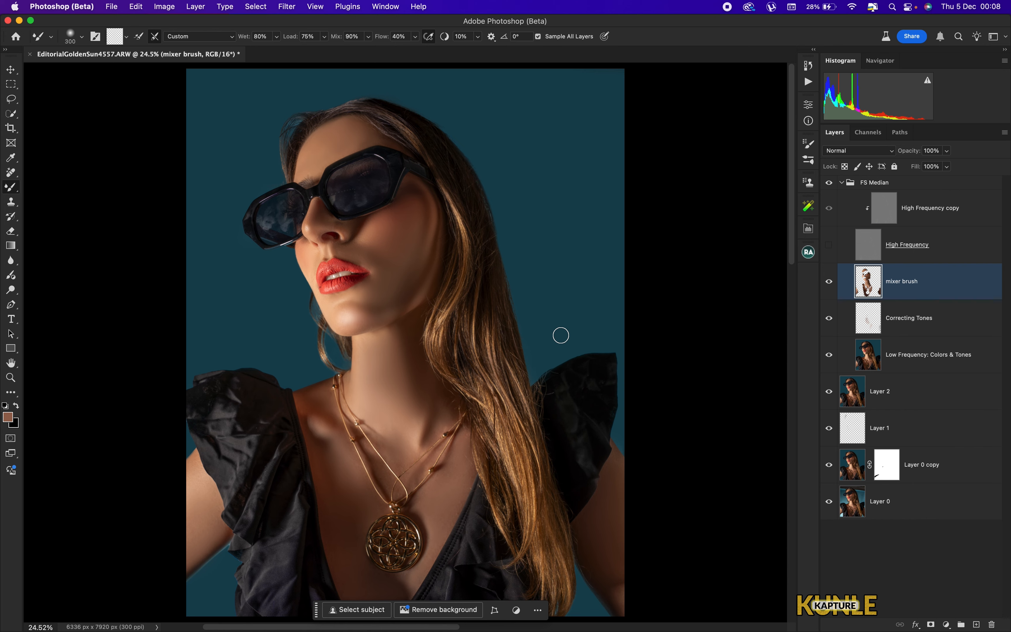
key(super+equal)
key(super+equal)
key(super+equal)
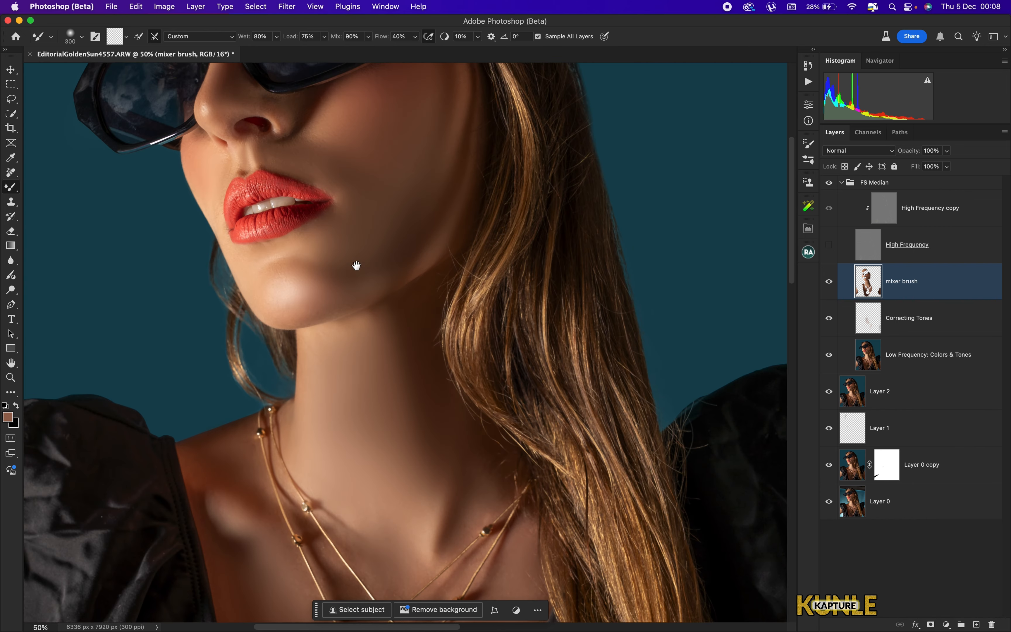
drag(239, 143, 433, 331)
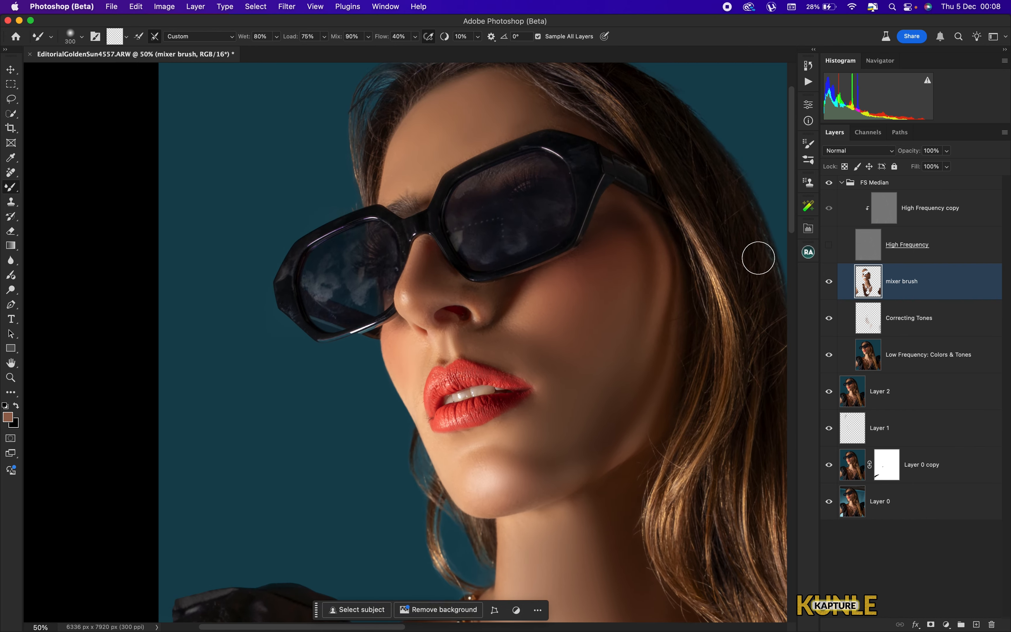
key(super+equal)
drag(342, 293, 392, 342)
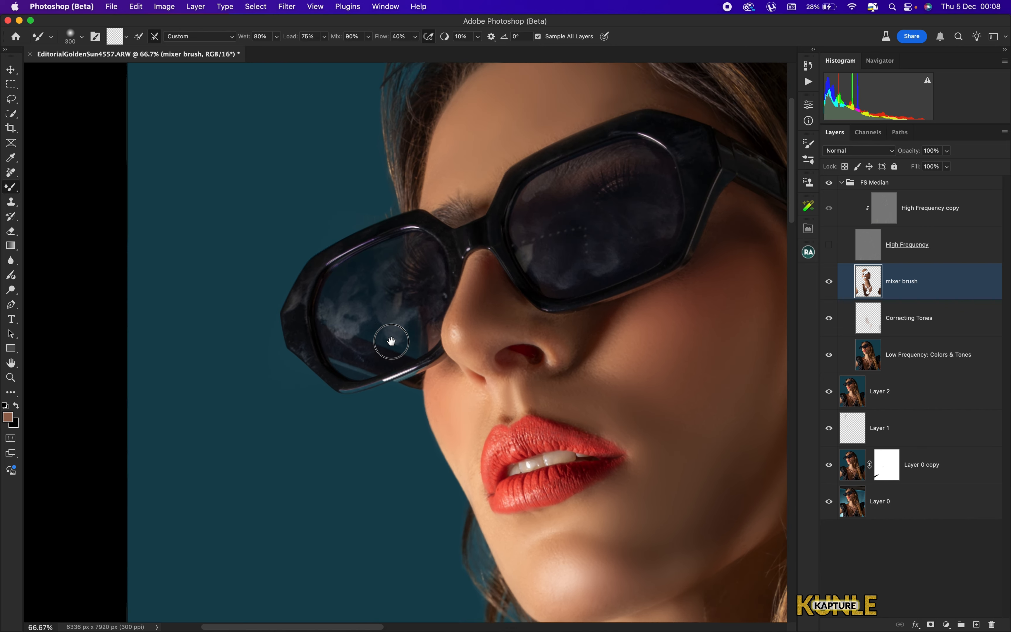
key(super+equal)
key(bracketleft)
key(bracketleft)
key(bracketleft)
key(bracketleft)
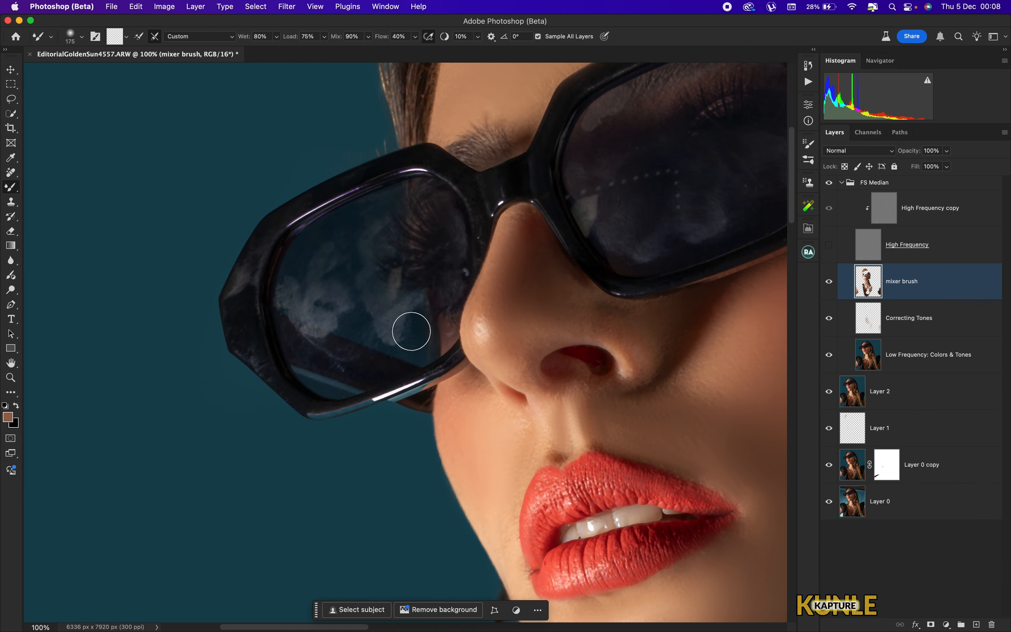
mouse_move(379, 312)
mouse_down()
mouse_move(330, 274)
mouse_move(326, 251)
mouse_move(299, 314)
mouse_move(353, 331)
mouse_move(308, 323)
mouse_move(325, 327)
mouse_move(318, 261)
mouse_move(353, 319)
mouse_move(394, 315)
mouse_move(344, 263)
mouse_move(374, 225)
mouse_move(319, 290)
mouse_move(381, 308)
mouse_up()
key(bracketright)
key(bracketright)
mouse_move(734, 206)
mouse_down()
mouse_move(477, 327)
mouse_move(501, 323)
mouse_up()
drag(543, 274, 519, 285)
- Enlarge the brush and blend the chest skin beside the pendant
key(super+0)
key(super+plus)
key(super+plus)
key(super+plus)
mouse_move(256, 130)
mouse_down()
mouse_move(458, 289)
mouse_move(436, 339)
mouse_up()
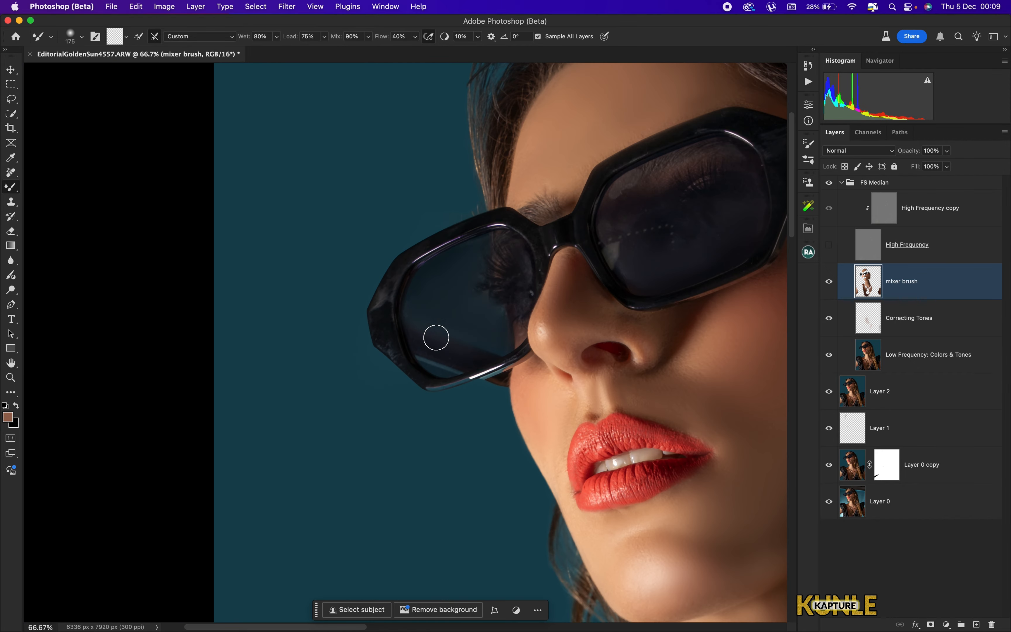
drag(450, 577, 465, 280)
key(bracketright)
key(bracketright)
key(super+minus)
key(super+minus)
key(bracketright)
drag(398, 284, 458, 248)
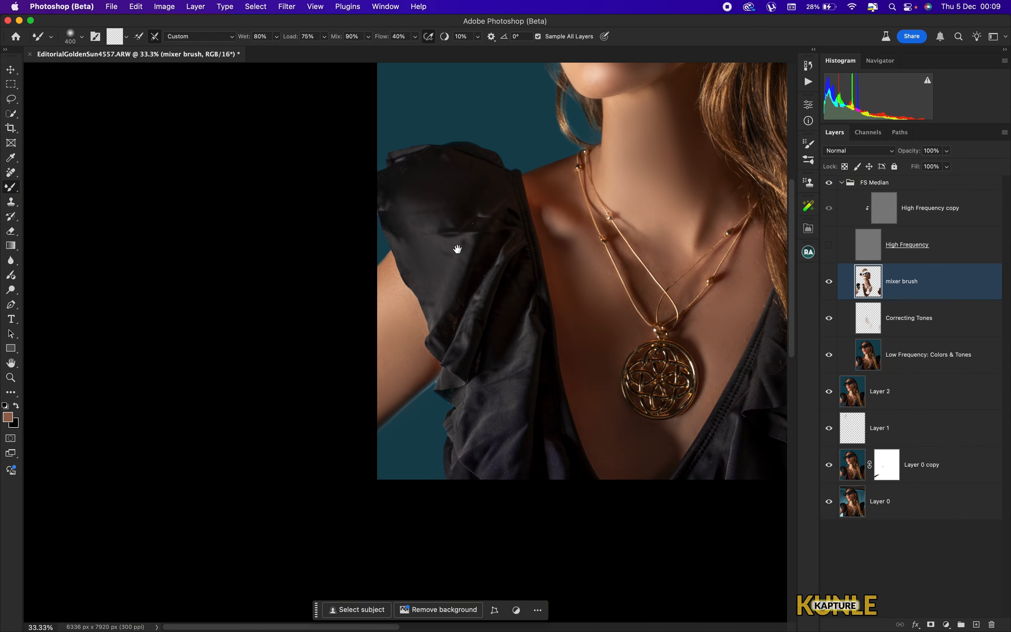
key(bracketright)
key(bracketright)
drag(484, 460, 507, 355)
key(bracketleft)
key(bracketleft)
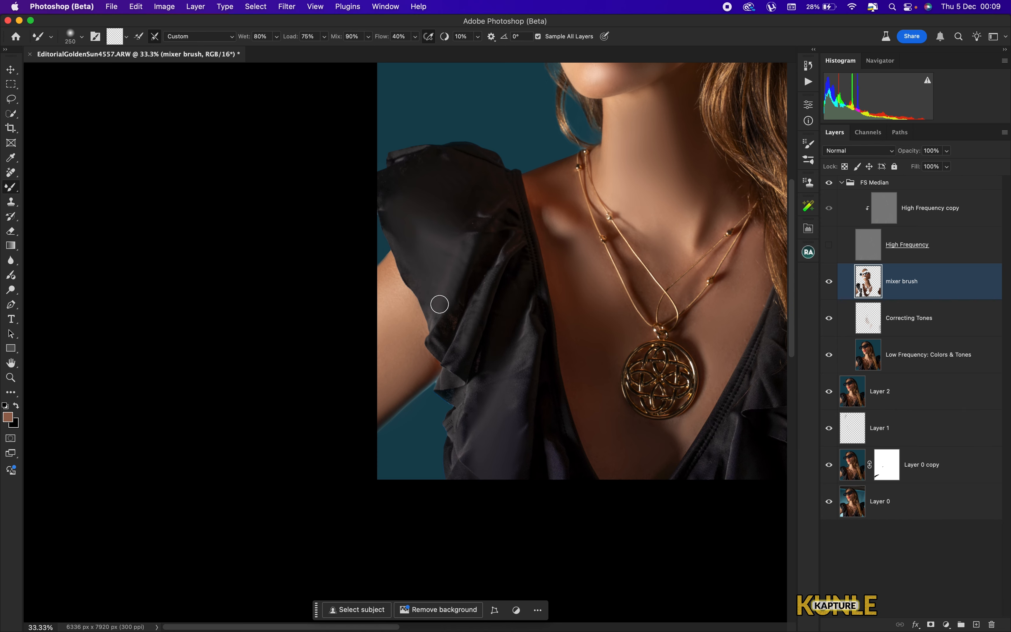
- Blend the remaining chest and shoulder skin near the right sleeve with adjusted brush sizes
key(bracketright)
key(bracketright)
scroll(564, 210, right, 10)
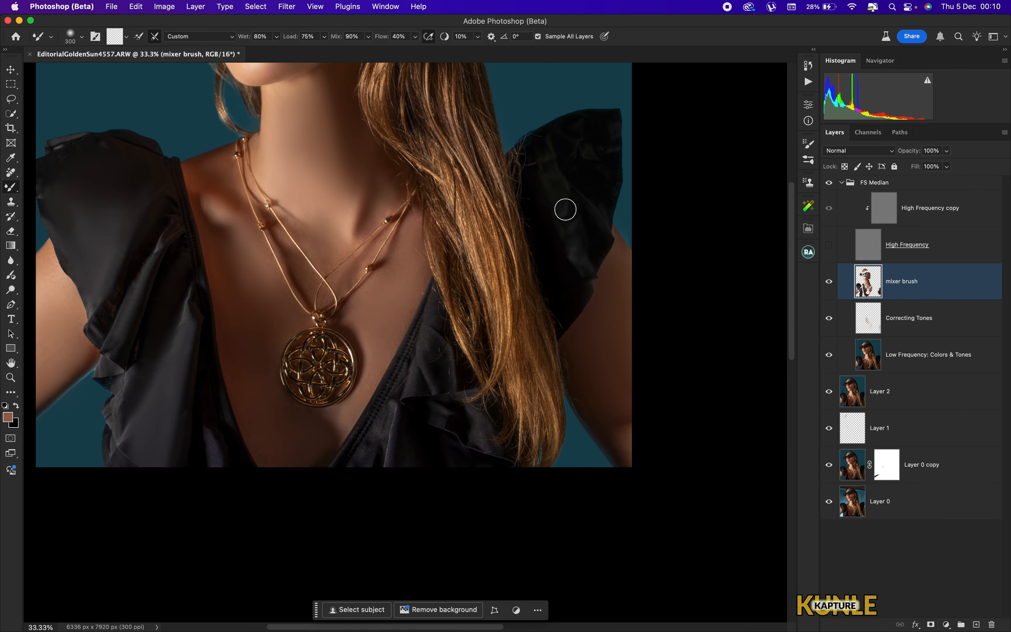
drag(540, 159, 538, 166)
key(bracketleft)
key(bracketleft)
drag(379, 447, 502, 298)
key(super+0)
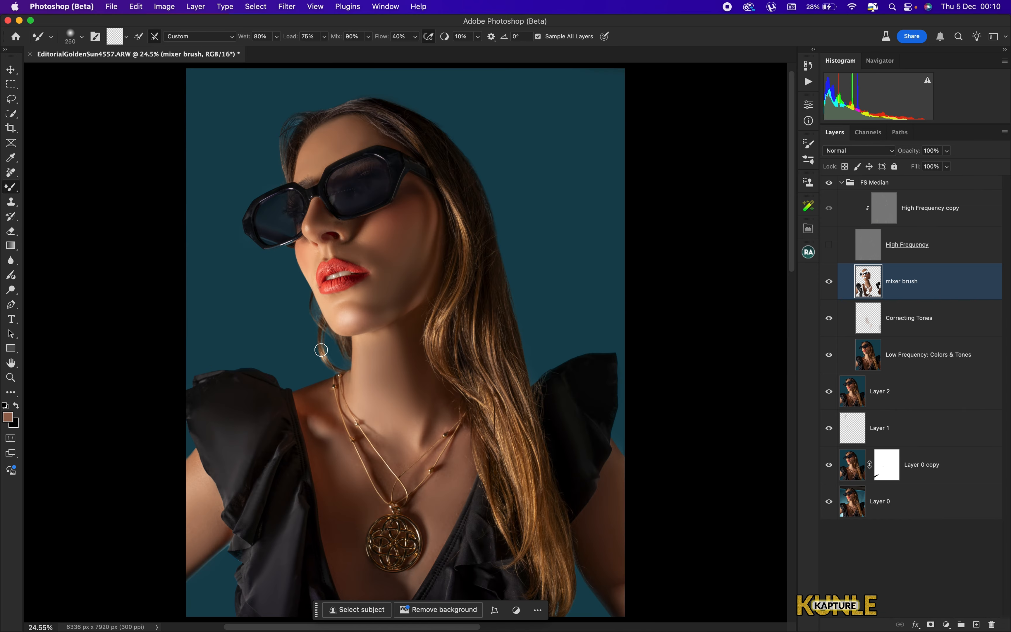
drag(276, 411, 408, 328)
key(bracketright)
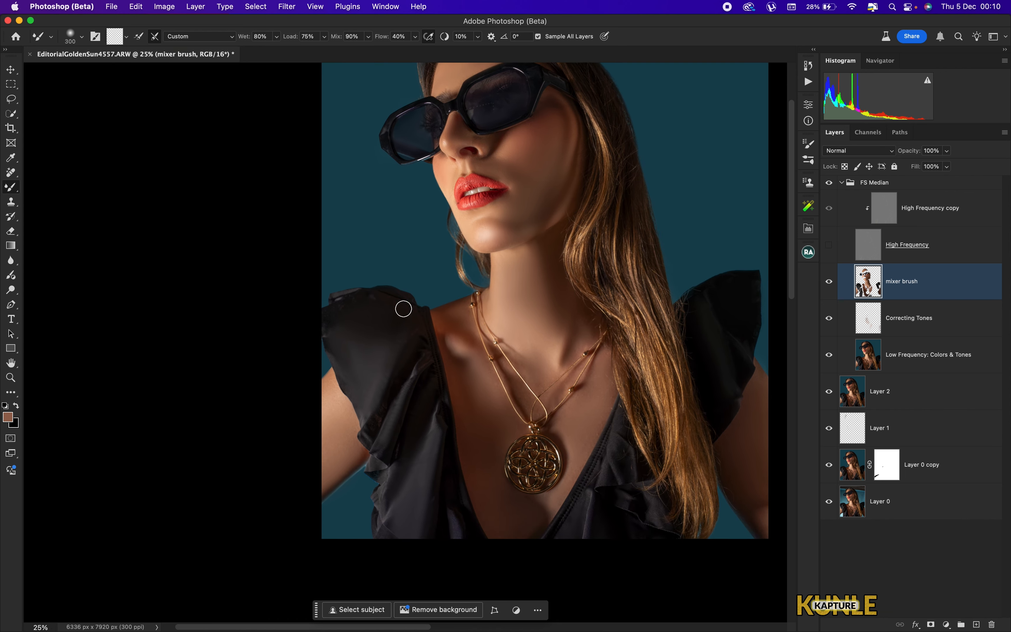
key(bracketright)
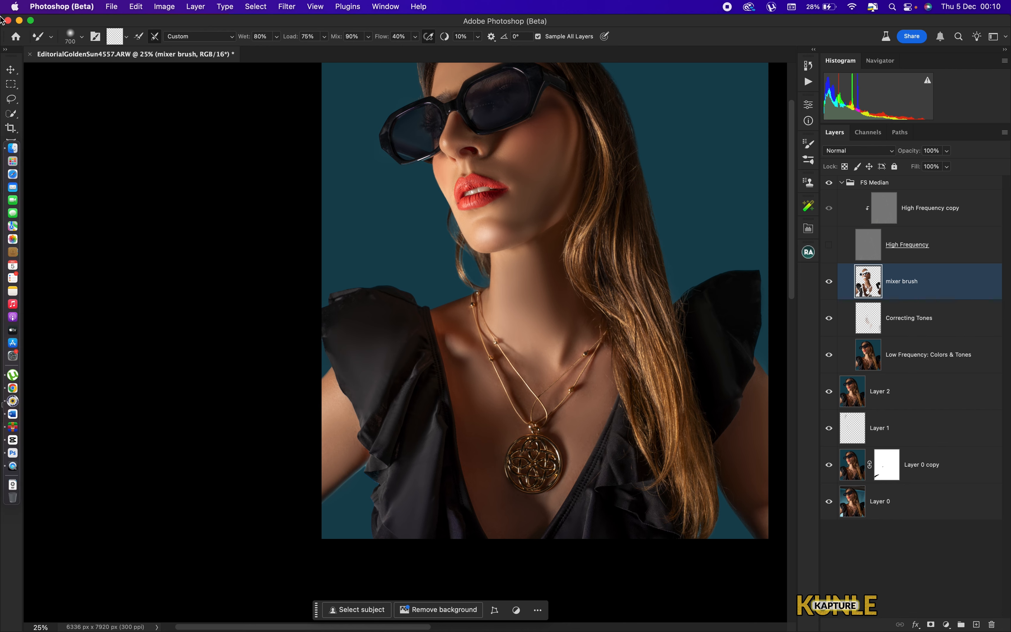
- Set the mixer brush layer's opacity to 75%
key(super+0)
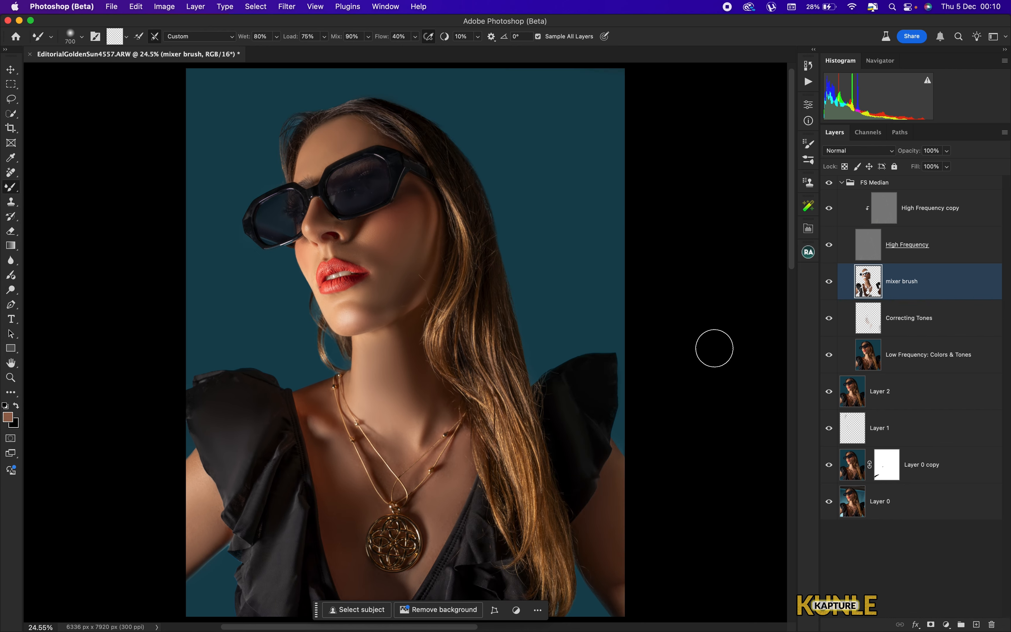
click(831, 284)
key(super+minus)
key(super+equal)
key(super+equal)
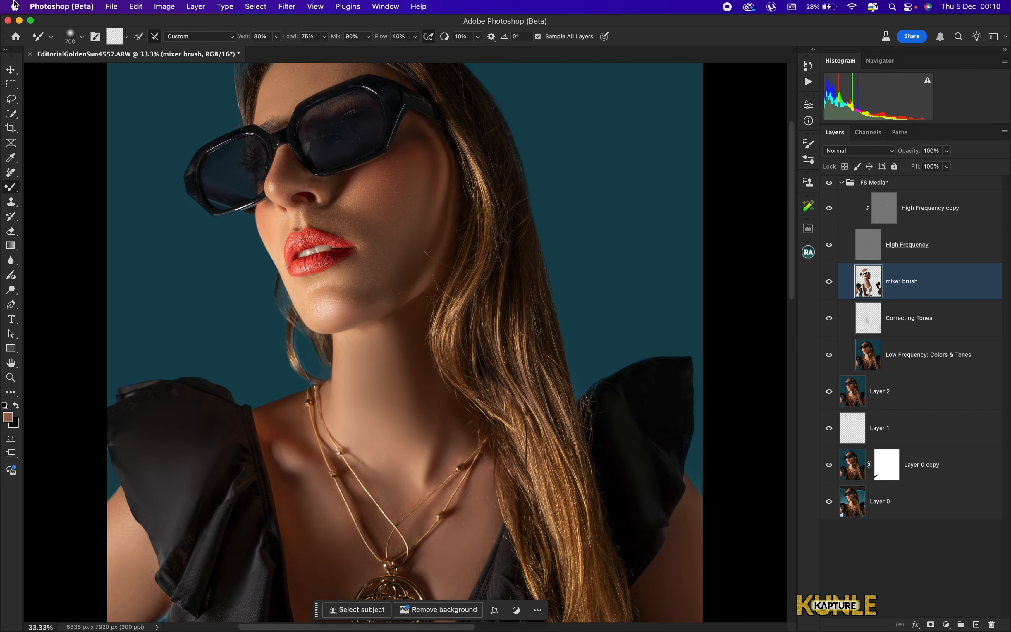
key(super+0)
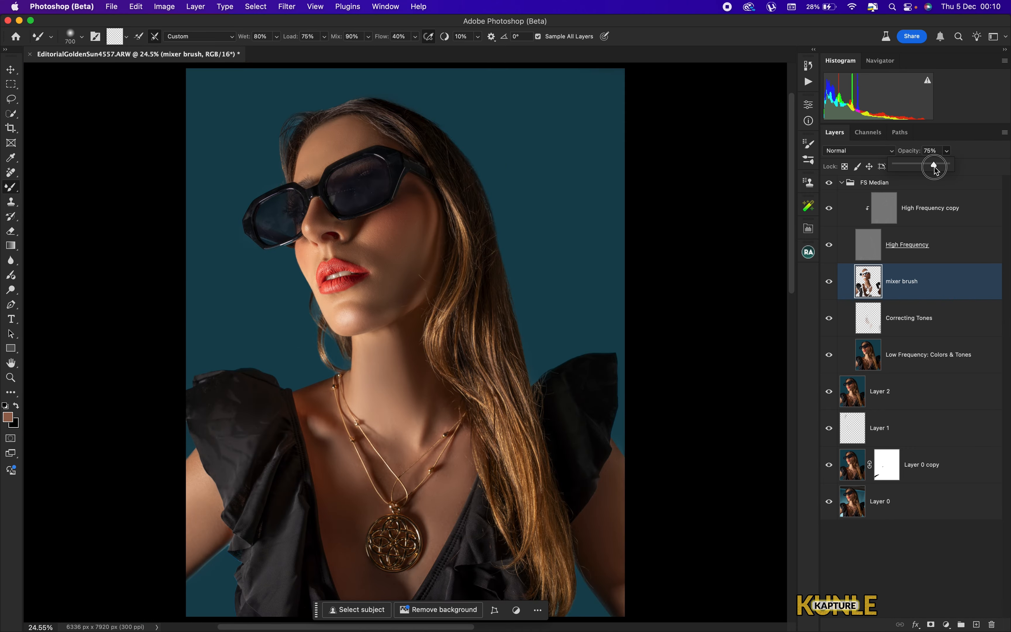
click(934, 154)
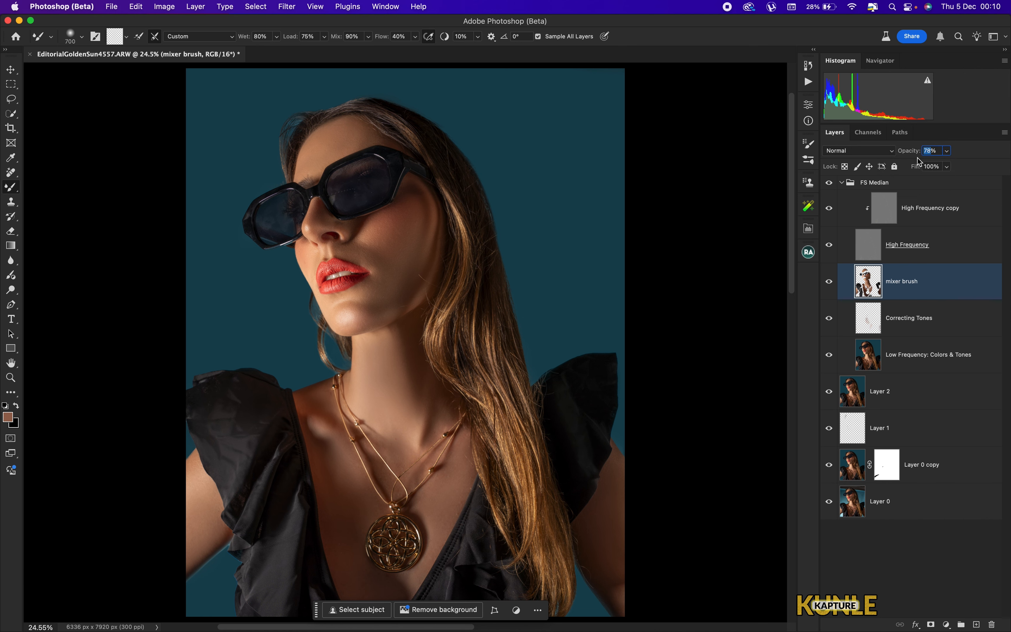
text(75)
key(Return)
- Select the High Frequency copy layer with the Clone Stamp tool and purge all cached memory
click(922, 216)
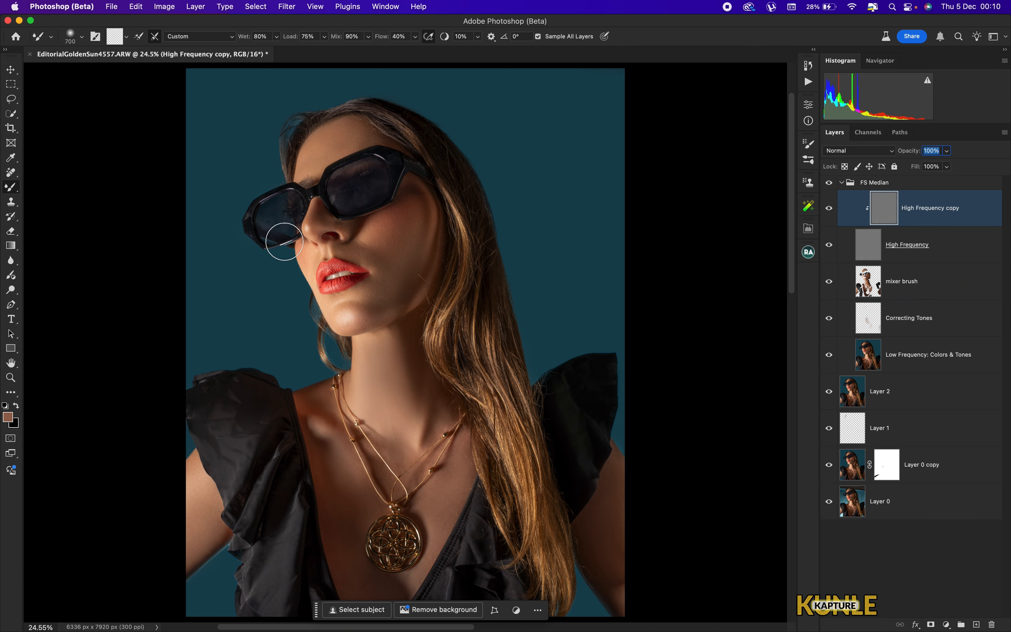
click(12, 203)
click(118, 8)
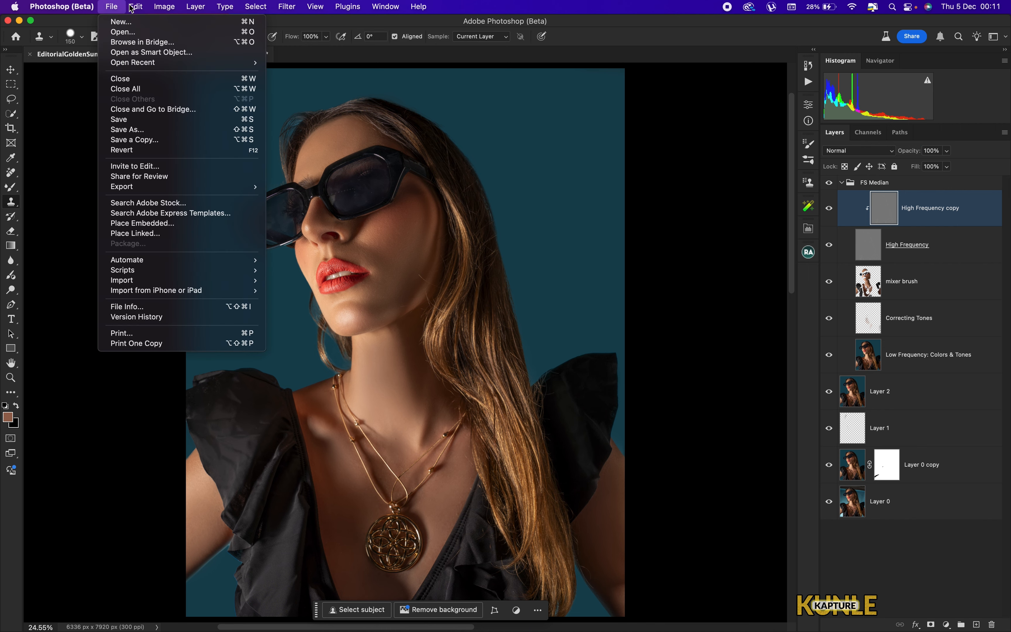
mouse_move(136, 7)
click(327, 390)
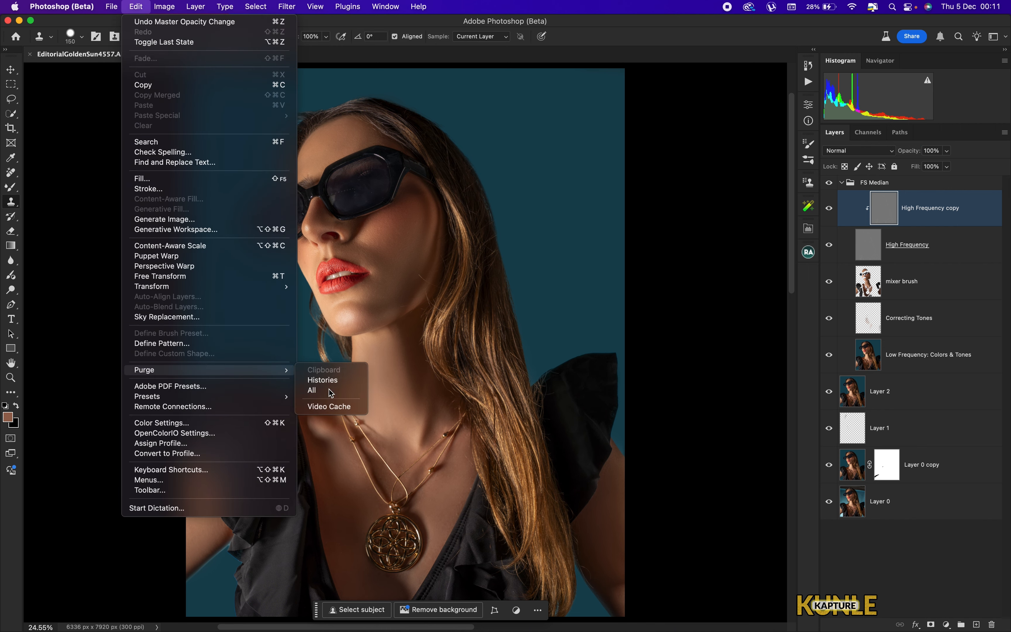
key(Return)
- Clone clean skin texture over the cheek below the mouth on the High Frequency copy layer
key(super+plus)
key(super+plus)
key(super+plus)
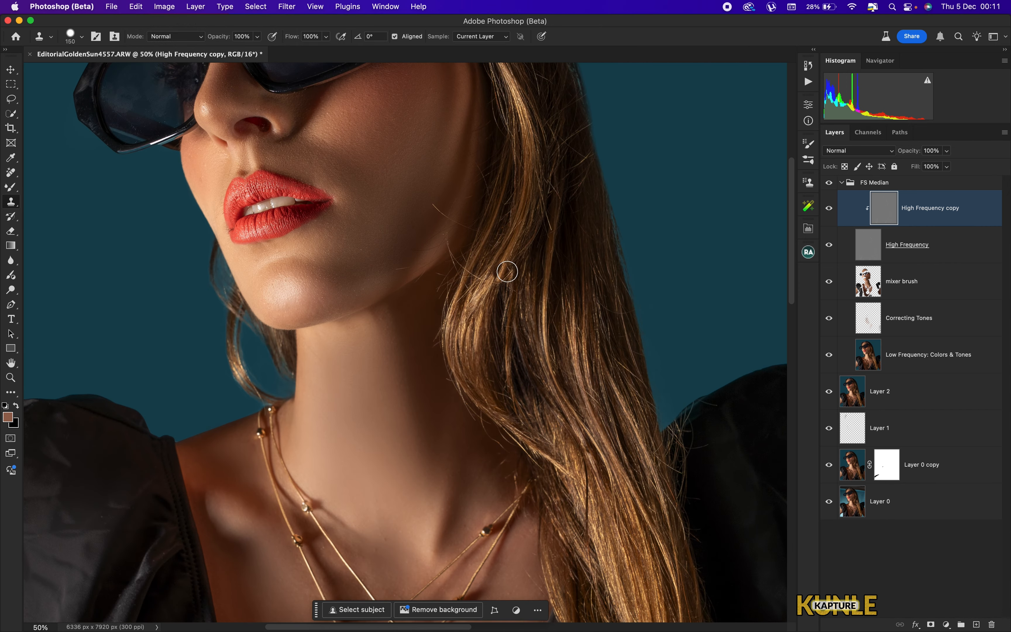
key(space)
drag(436, 244, 441, 329)
key(super+plus)
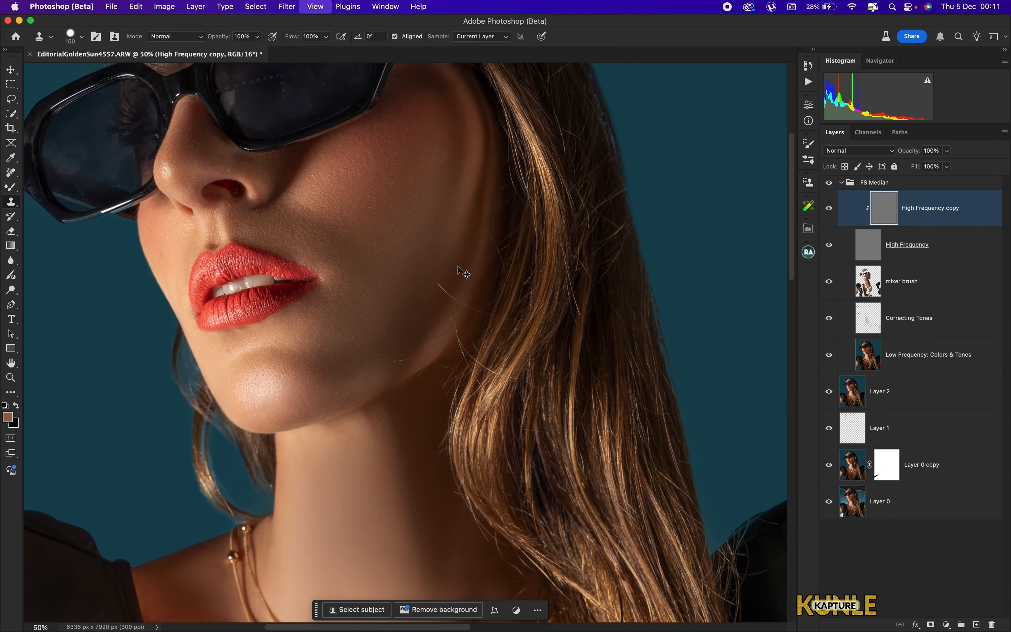
alt+click(454, 213)
mouse_move(492, 213)
mouse_down()
mouse_move(492, 185)
mouse_move(431, 202)
mouse_move(497, 175)
mouse_move(480, 201)
mouse_up()
alt+click(430, 203)
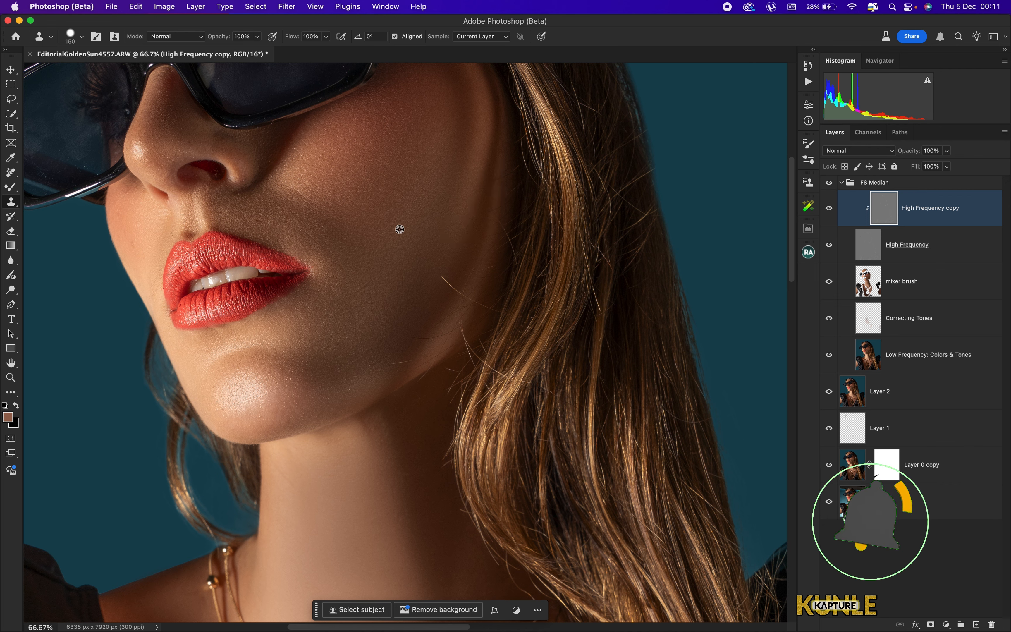
alt+click(425, 227)
mouse_move(444, 281)
mouse_down()
mouse_move(463, 307)
mouse_move(451, 295)
mouse_up()
alt+click(438, 248)
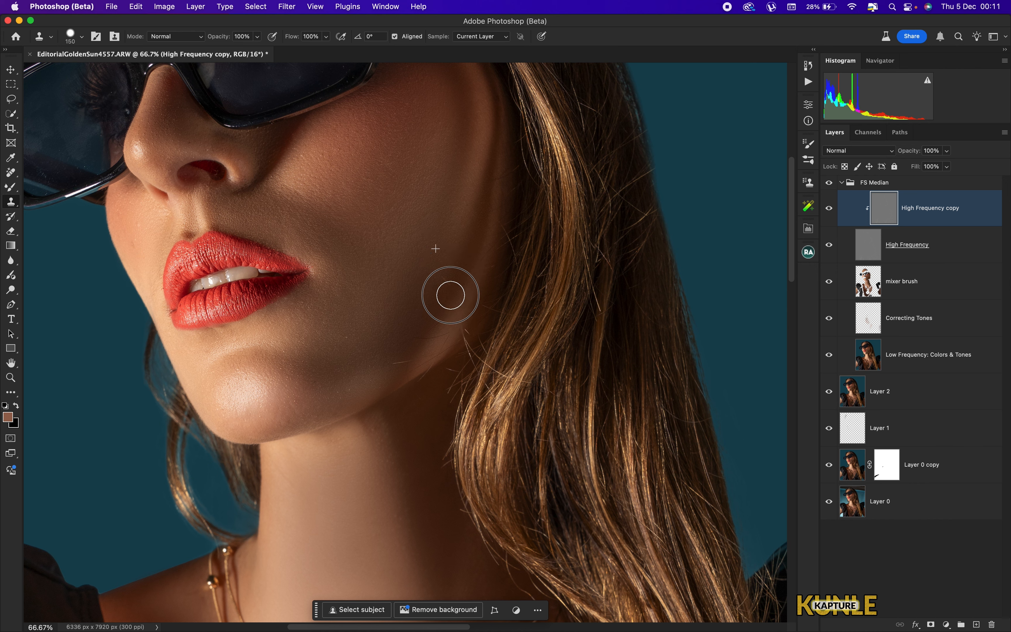
alt+click(381, 296)
drag(408, 350, 361, 373)
- Continue cloning skin texture along the jawline and neck
alt+click(422, 250)
drag(444, 303, 455, 270)
alt+click(437, 269)
mouse_move(454, 332)
mouse_down()
mouse_move(454, 345)
mouse_move(459, 336)
mouse_up()
alt+click(395, 326)
drag(445, 359, 426, 372)
alt+click(470, 292)
drag(494, 268, 487, 224)
alt+click(410, 320)
alt+click(377, 497)
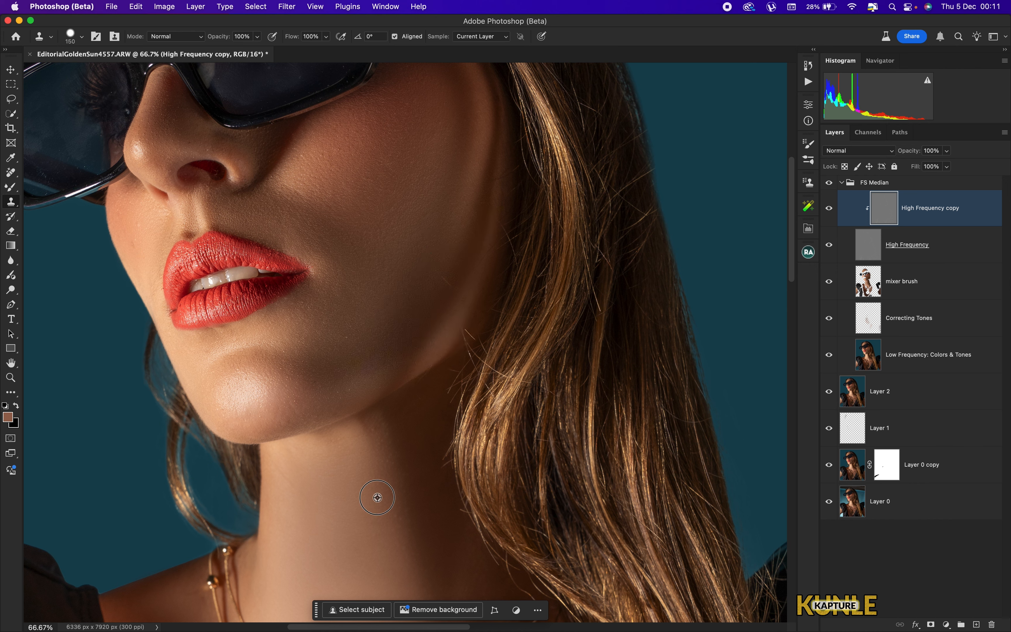
mouse_move(428, 476)
mouse_down()
mouse_move(438, 467)
mouse_move(417, 462)
mouse_up()
alt+click(423, 319)
mouse_move(472, 339)
mouse_down()
mouse_move(453, 300)
mouse_move(458, 319)
mouse_up()
- Select the Low Frequency: Colors & Tones layer and undo a trial clone stroke on the cheek
click(904, 362)
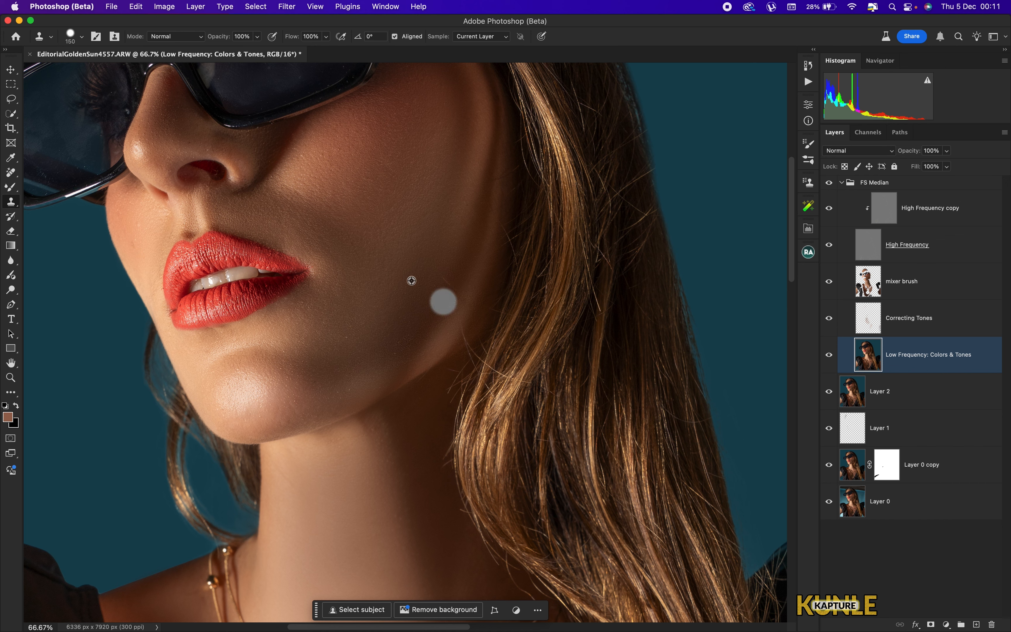
alt+click(420, 271)
mouse_move(446, 304)
mouse_down()
mouse_move(459, 268)
mouse_move(449, 331)
mouse_move(470, 315)
mouse_move(461, 339)
mouse_move(486, 264)
mouse_move(471, 290)
mouse_up()
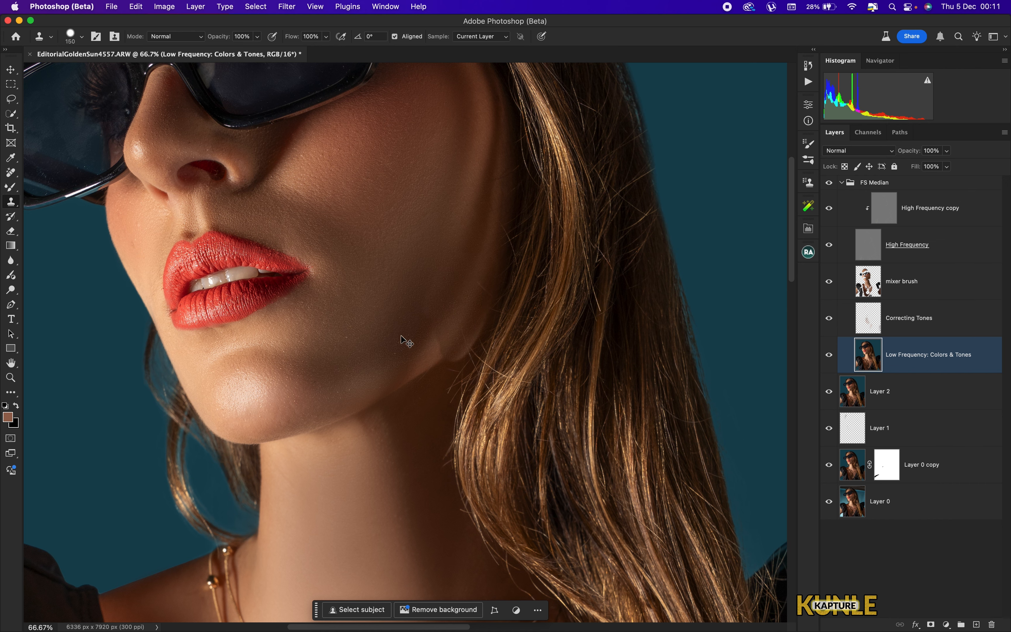
key(super+z)
key(super+z)
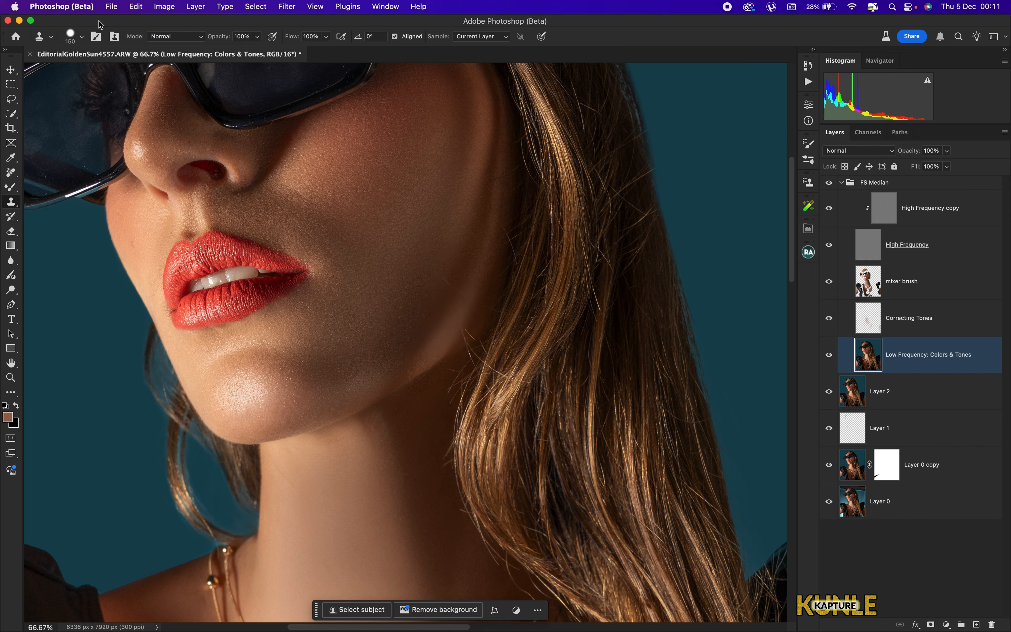
- Set the Clone Stamp brush hardness to 0%
click(82, 39)
click(82, 40)
click(81, 38)
drag(86, 97, 42, 103)
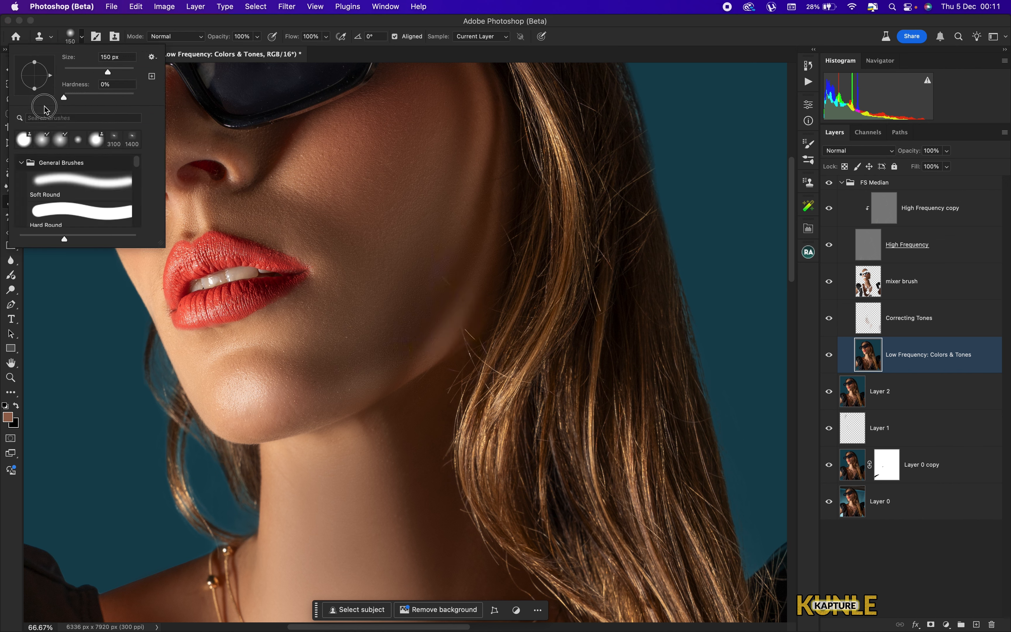
alt+click(403, 297)
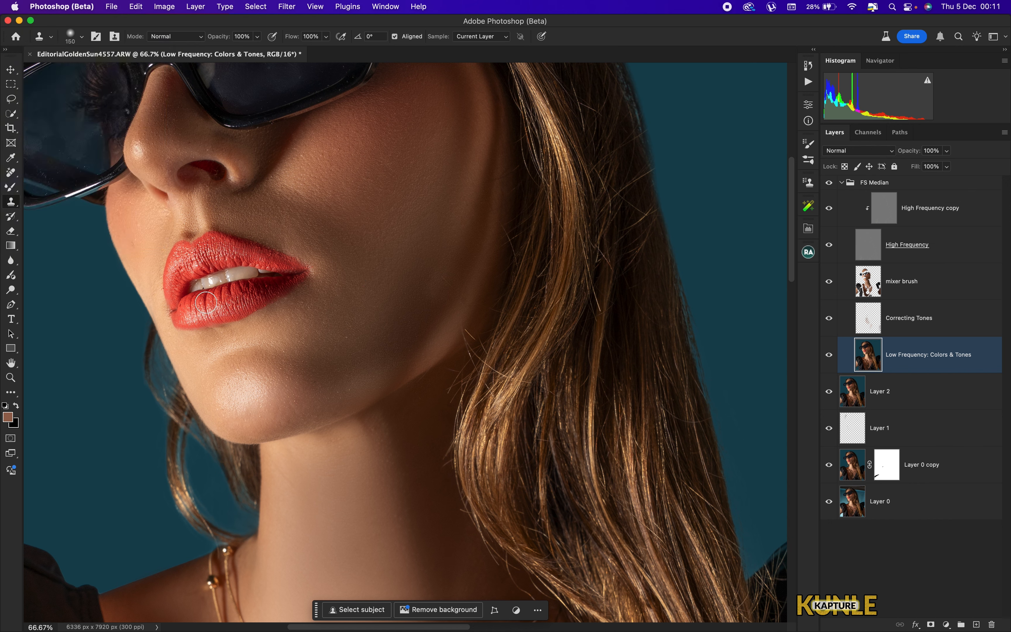
- Undo the last three edits
key(super+z)
key(super+z)
key(super+z)
key(super+0)
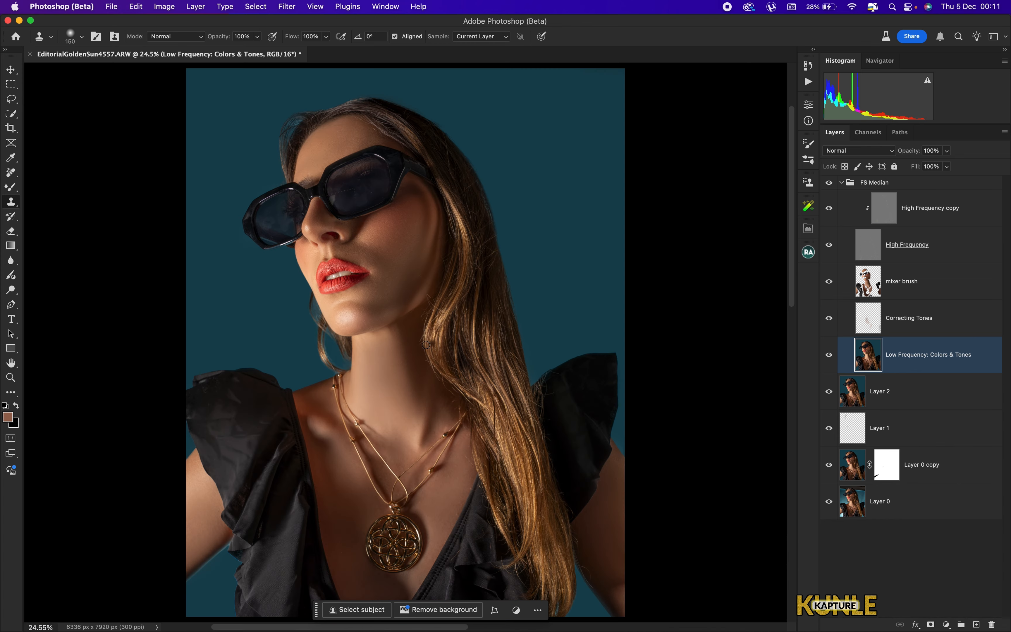
- Patch away the stray hair strand on the cheek near the jaw on the Low Frequency layer
key(super+plus)
key(super+plus)
key(super+plus)
key(super+plus)
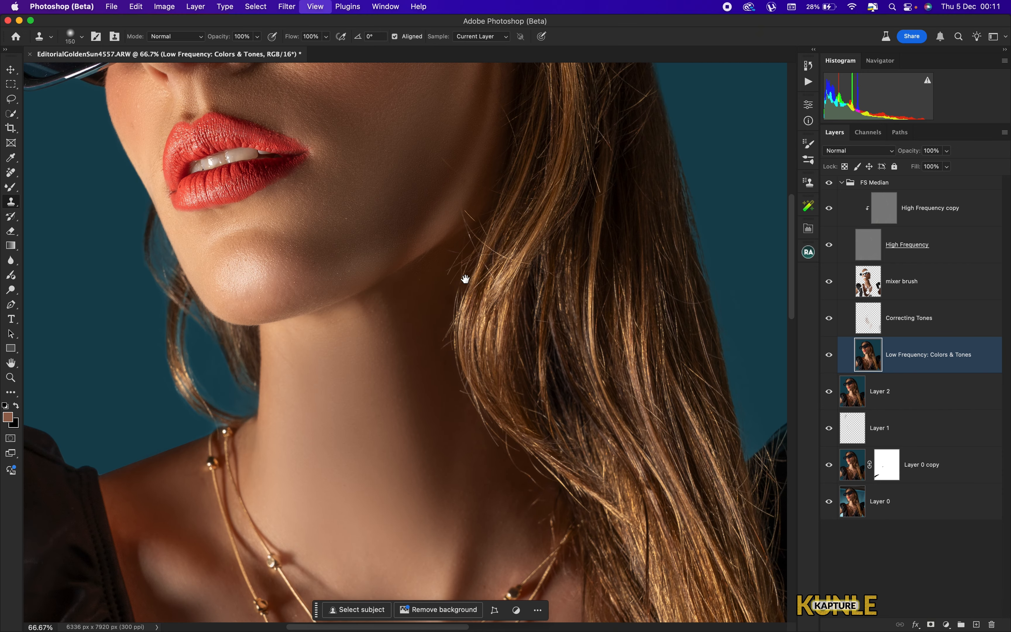
key(super+plus)
drag(446, 199, 427, 433)
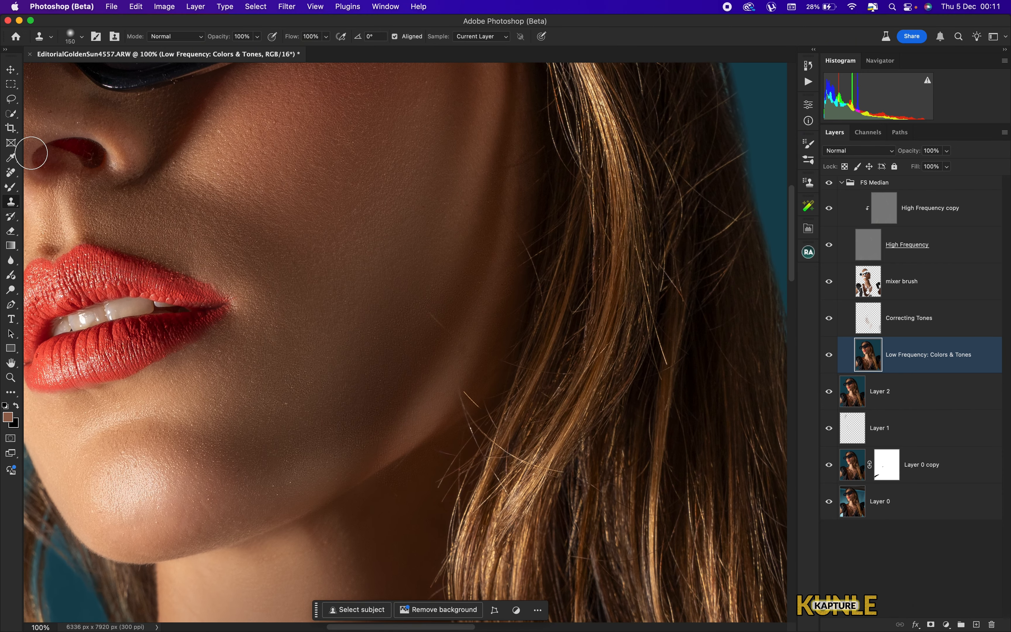
click(11, 172)
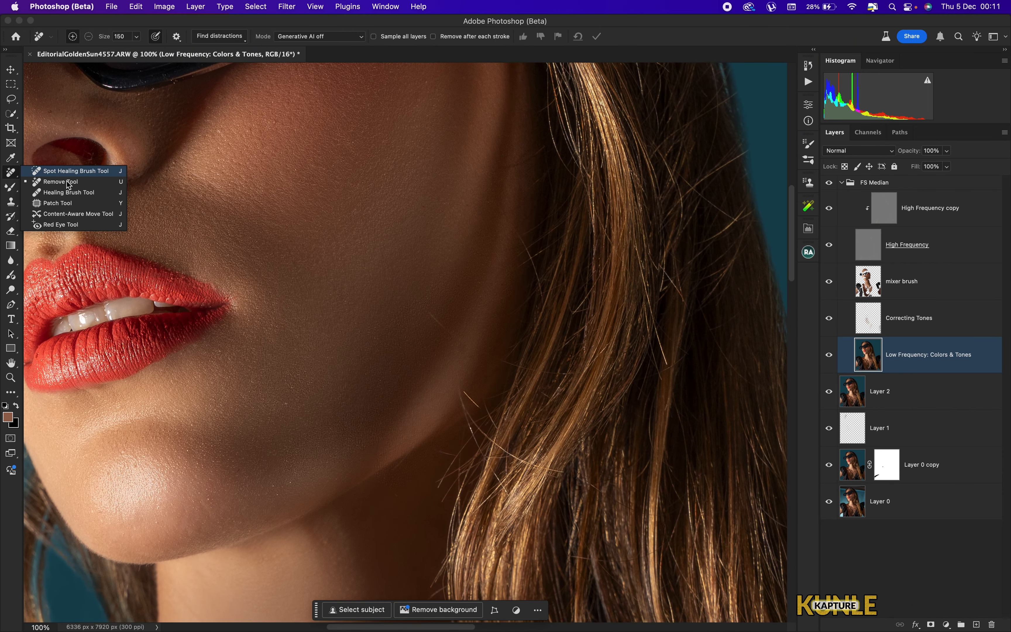
click(63, 205)
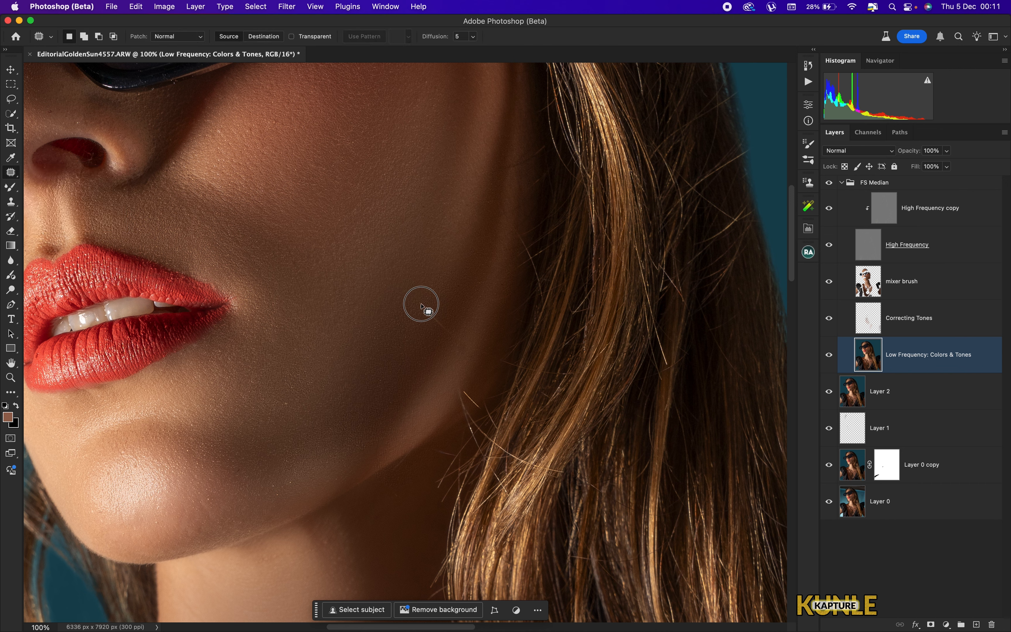
mouse_move(420, 301)
mouse_down()
mouse_move(452, 350)
mouse_move(485, 370)
mouse_move(508, 363)
mouse_move(487, 304)
mouse_up()
click(458, 396)
click(491, 399)
drag(491, 400, 493, 388)
mouse_move(472, 400)
mouse_down()
mouse_move(488, 342)
mouse_move(383, 436)
mouse_up()
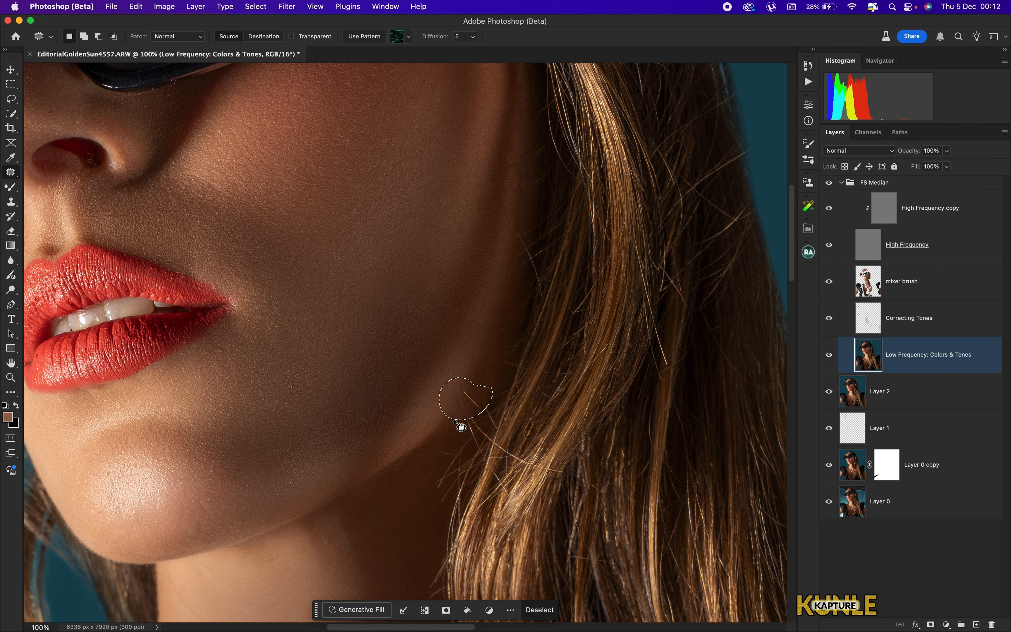
drag(465, 402, 377, 431)
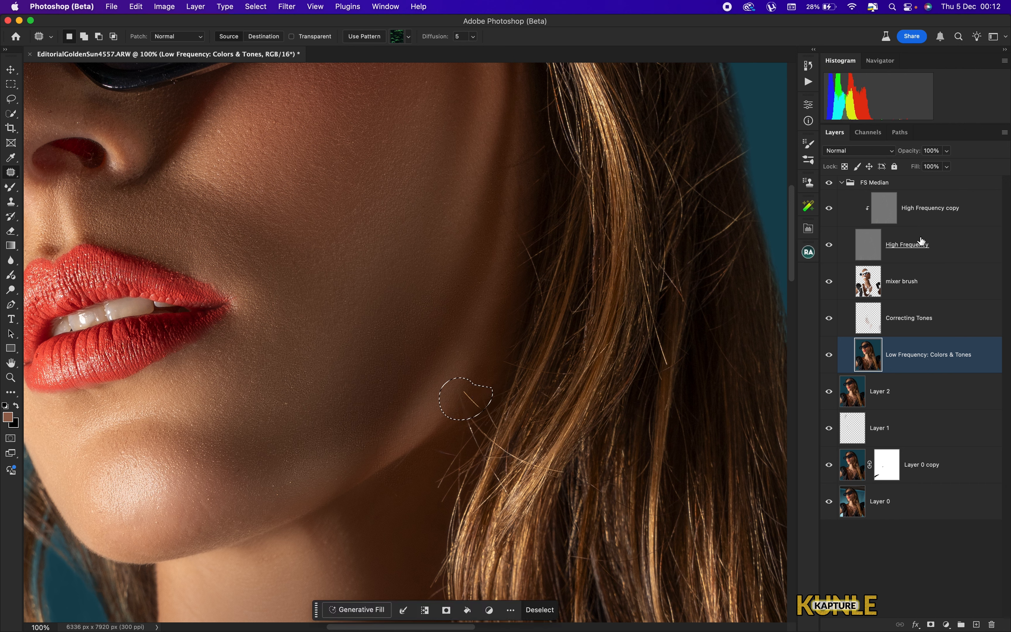
- Patch the same hair strand on the High Frequency copy layer, then deselect
click(920, 213)
drag(478, 402, 511, 316)
key(super+d)
key(super+0)
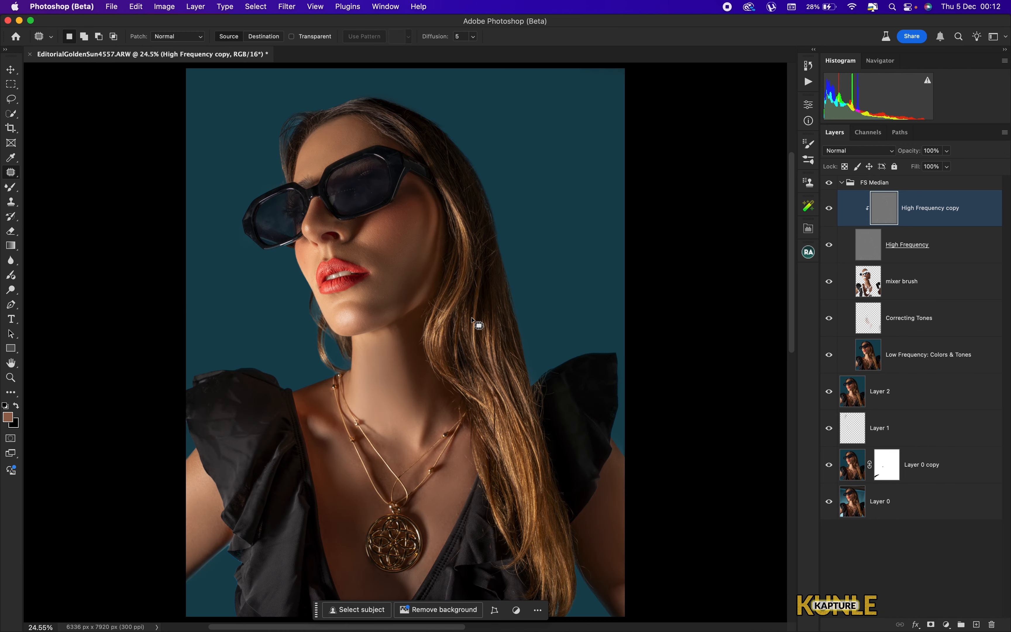
- Select the mixer brush layer and collapse the FS Median group
key(super+minus)
key(super+0)
click(914, 278)
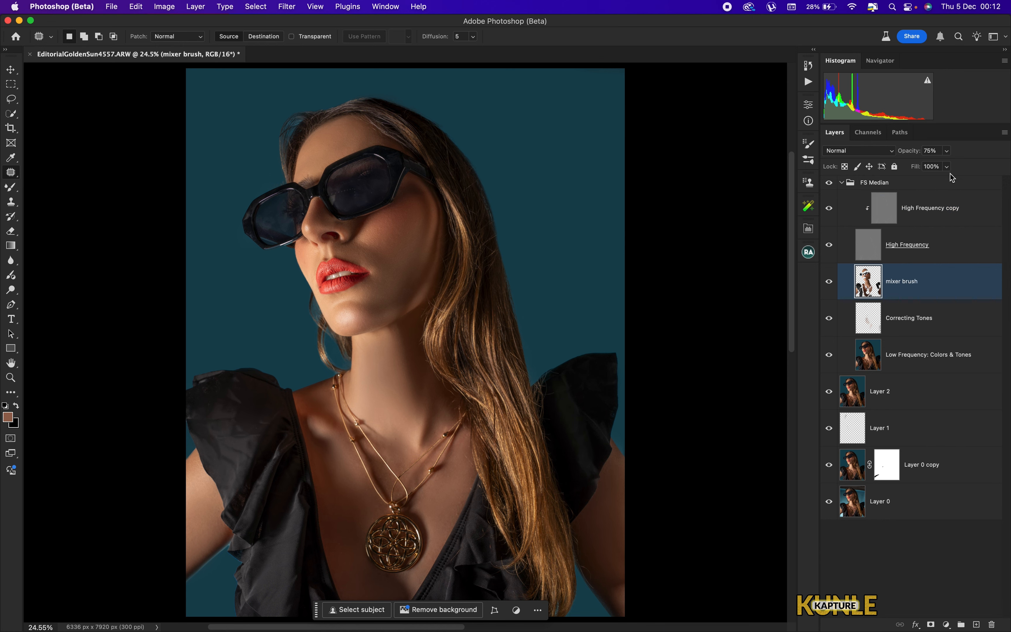
click(948, 151)
click(842, 184)
click(843, 183)
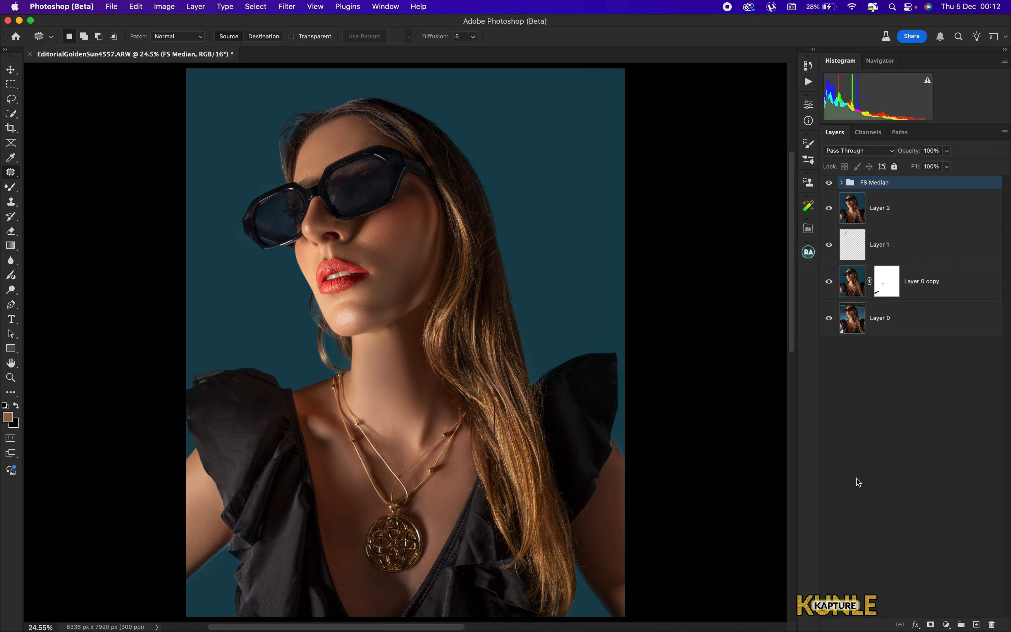
- Add a Brightness/Contrast adjustment layer with brightness raised to 84
click(947, 625)
key(Escape)
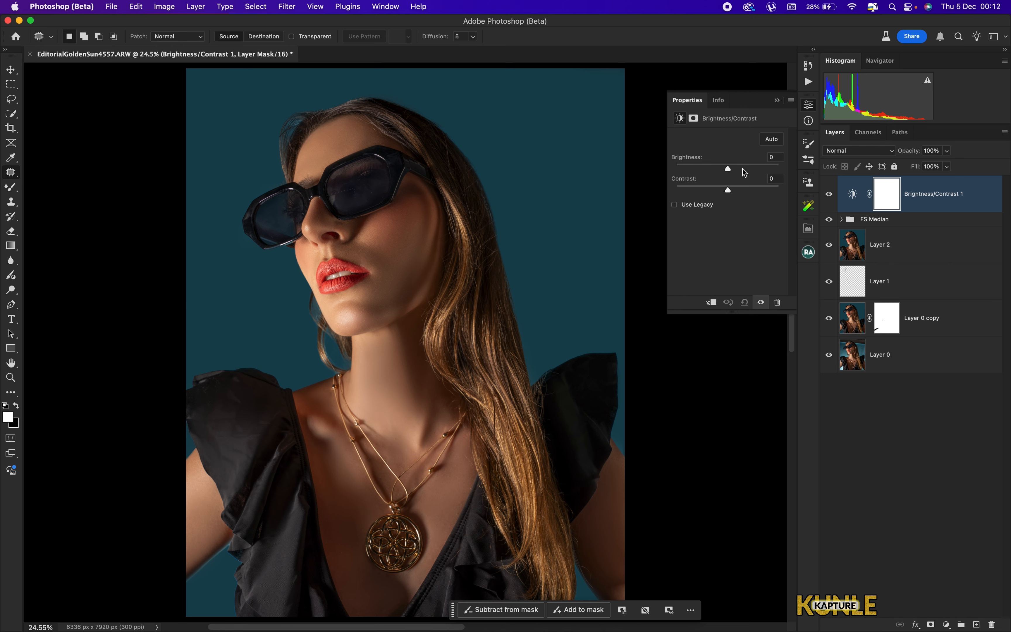
drag(745, 171, 759, 172)
- Add a Hue/Saturation adjustment layer with saturation set to -100
click(947, 624)
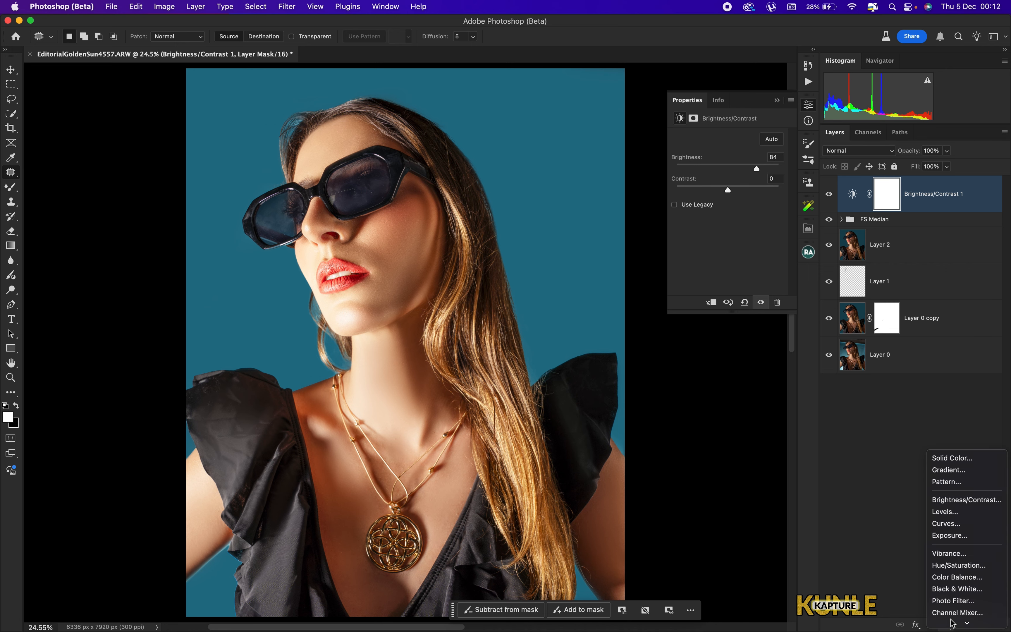
click(965, 565)
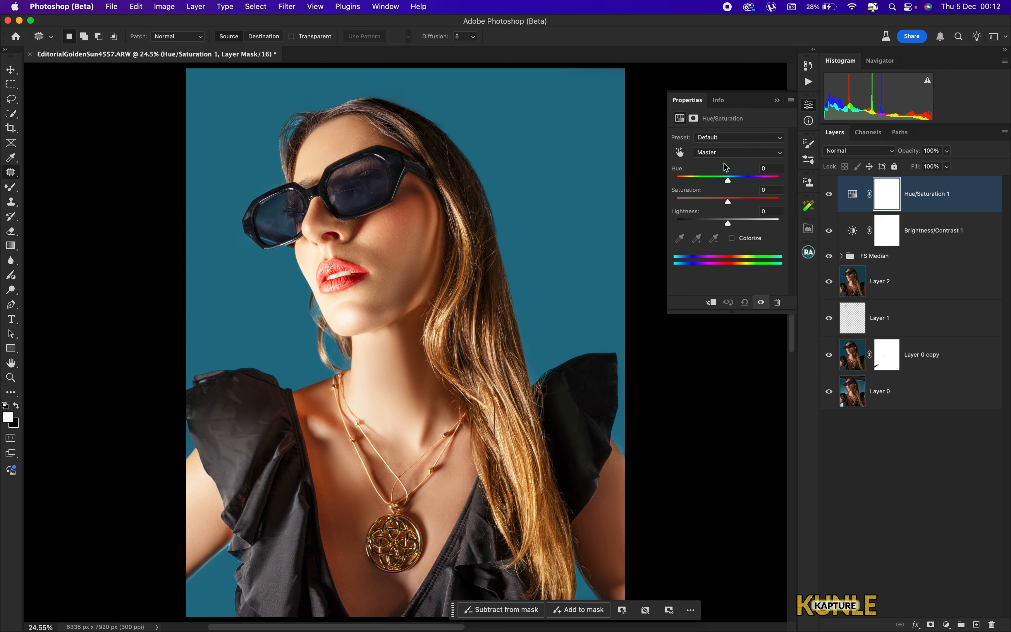
click(728, 158)
click(729, 151)
drag(729, 207, 651, 205)
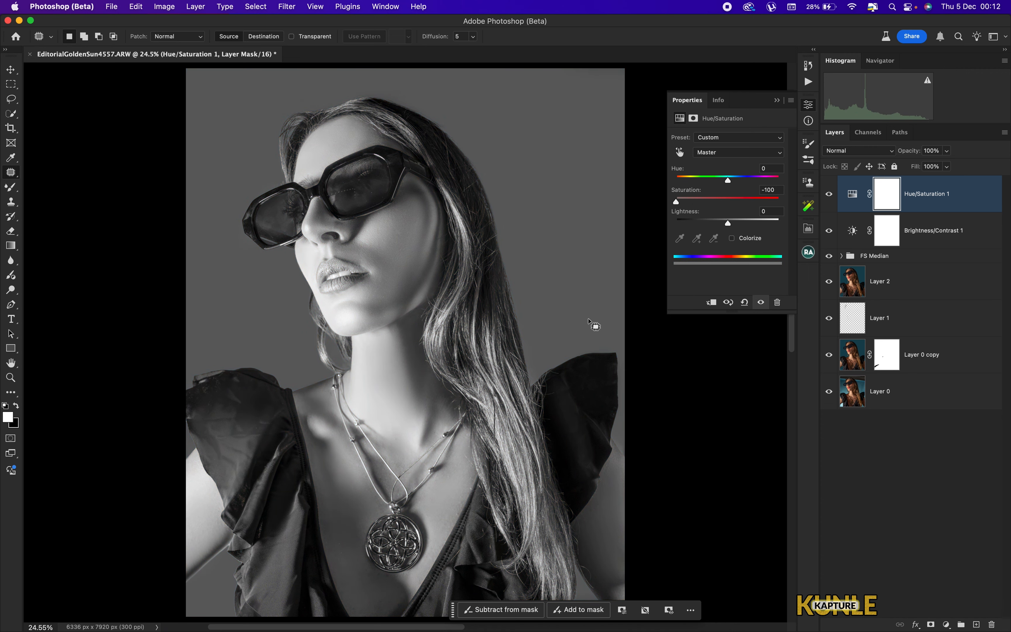
- Add a Photo Filter adjustment layer using a blue color #002fdf
click(948, 624)
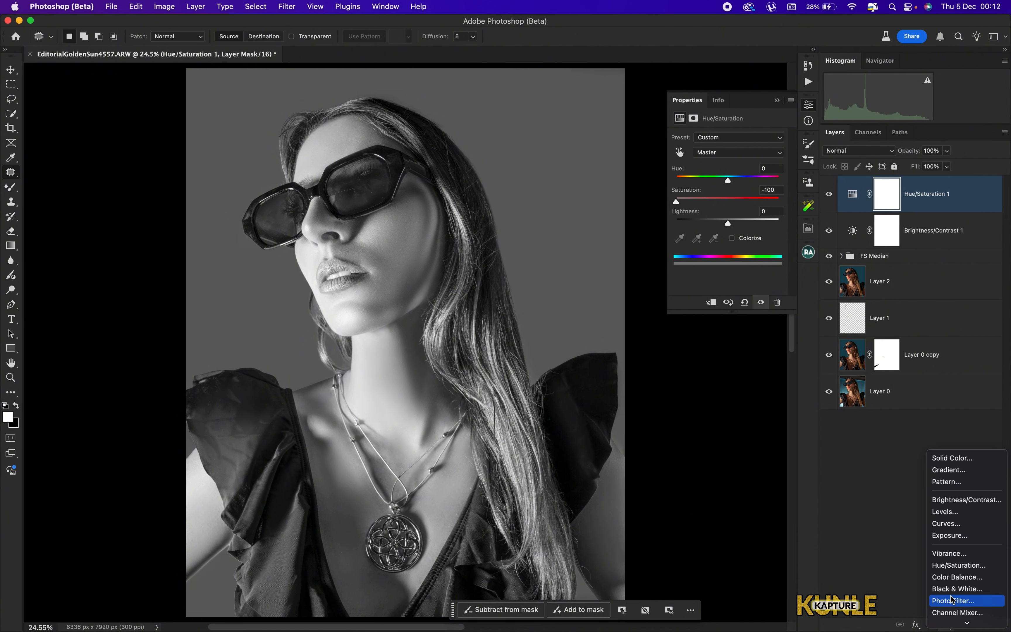
mouse_move(953, 623)
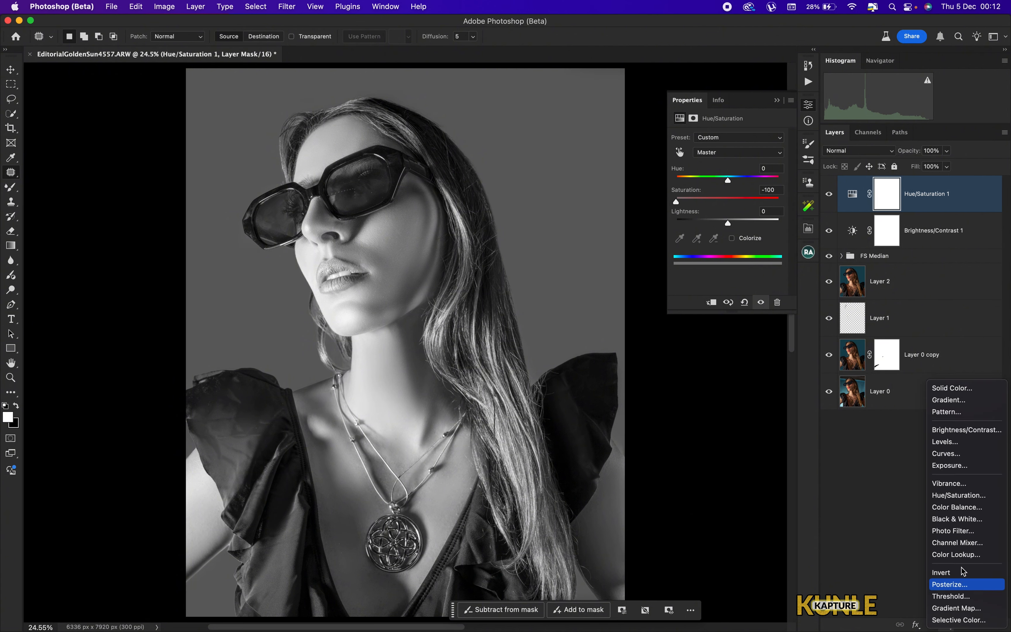
click(954, 531)
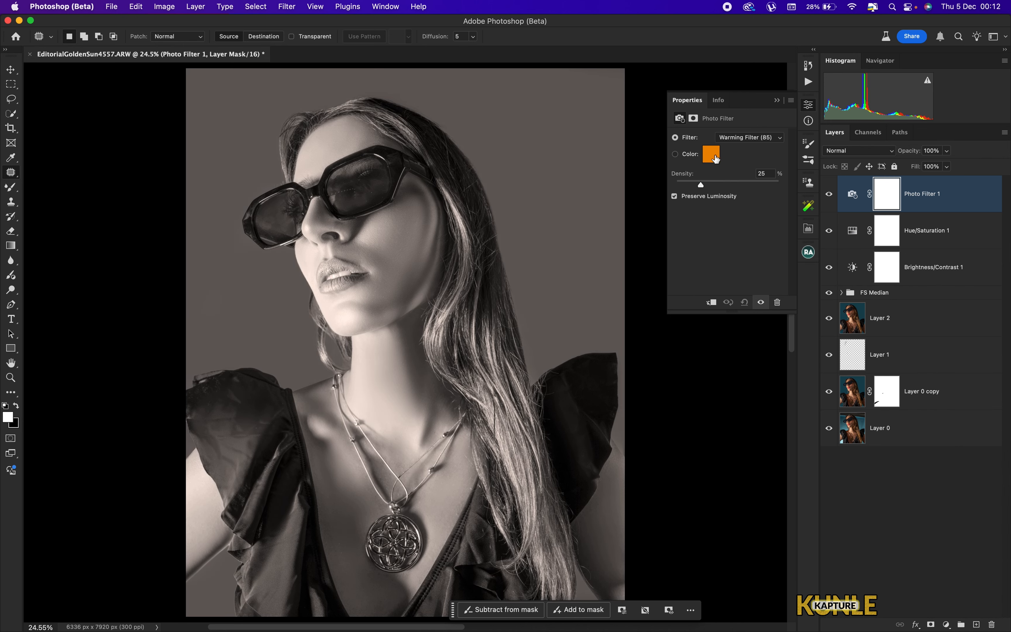
click(718, 167)
click(697, 170)
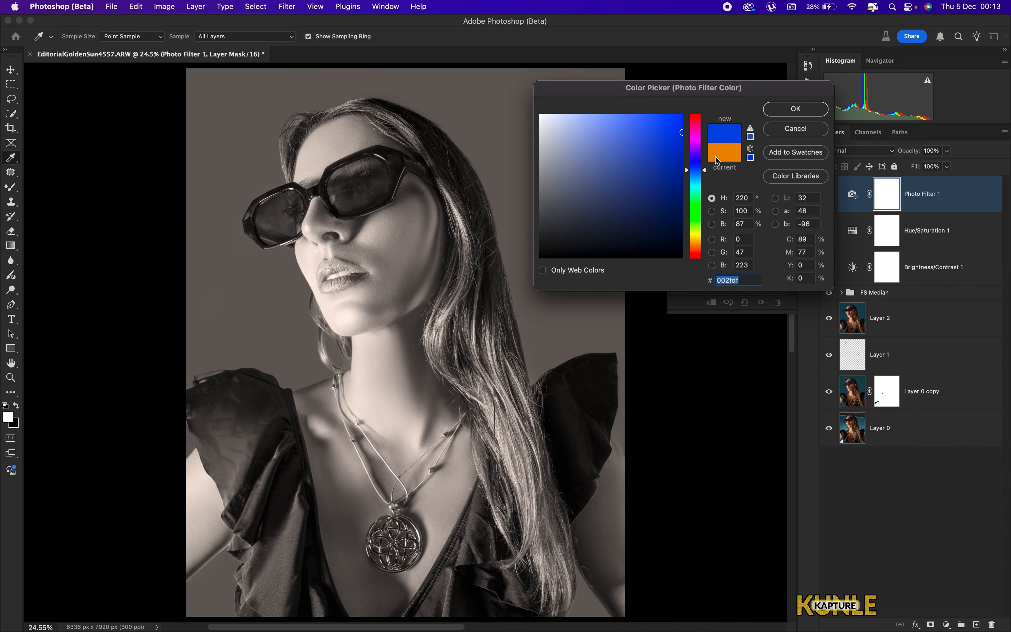
click(791, 109)
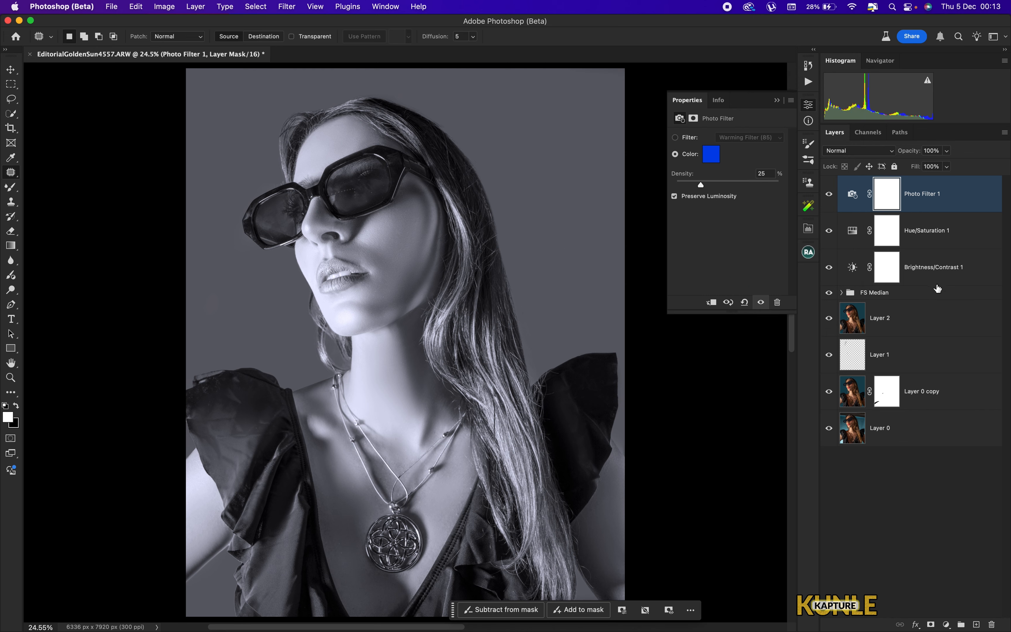
- Group the three adjustment layers and give the group a black layer mask
shift+click(933, 272)
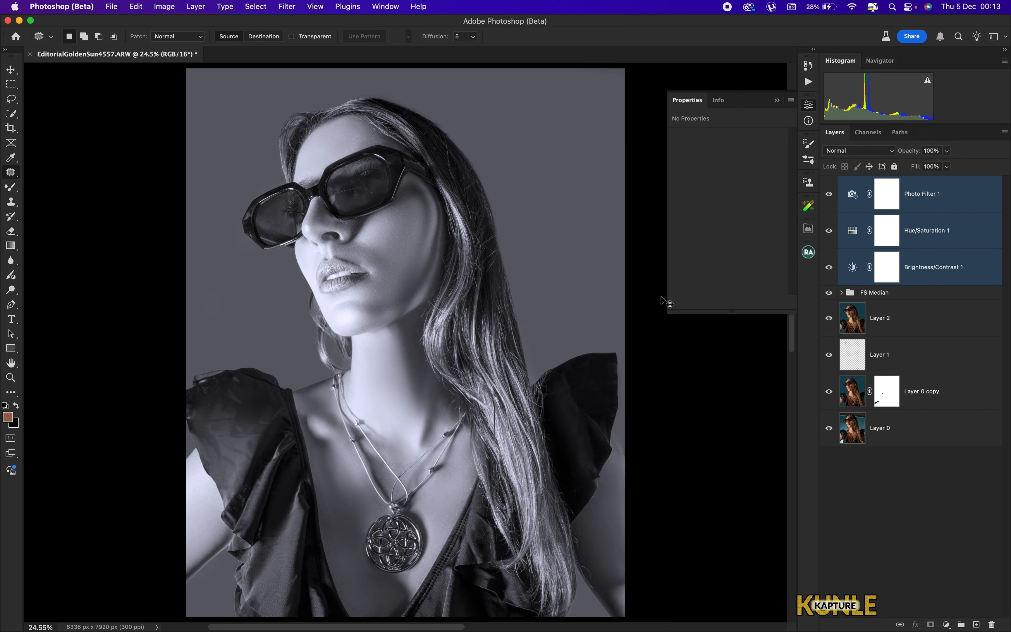
key(super+g)
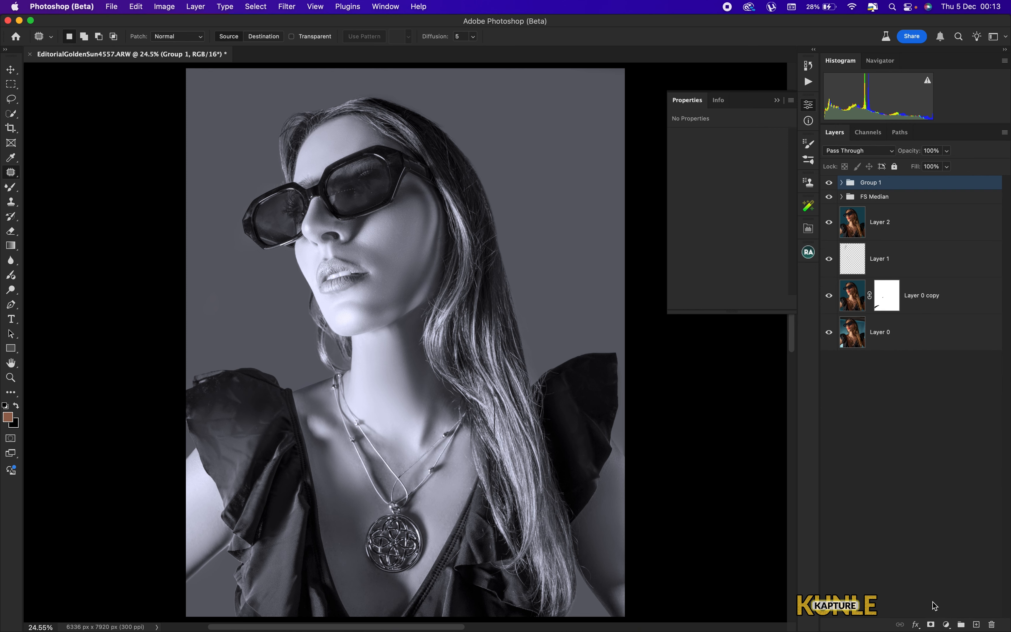
alt+click(933, 624)
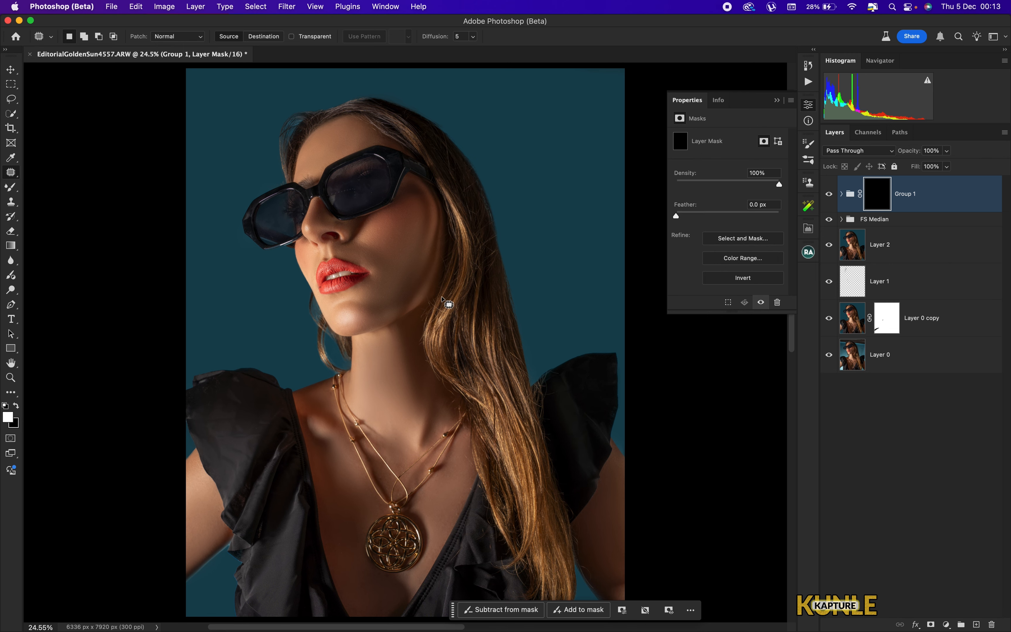
- Paint white on the group mask over the teeth with a 100% flow brush to whiten them
key(b)
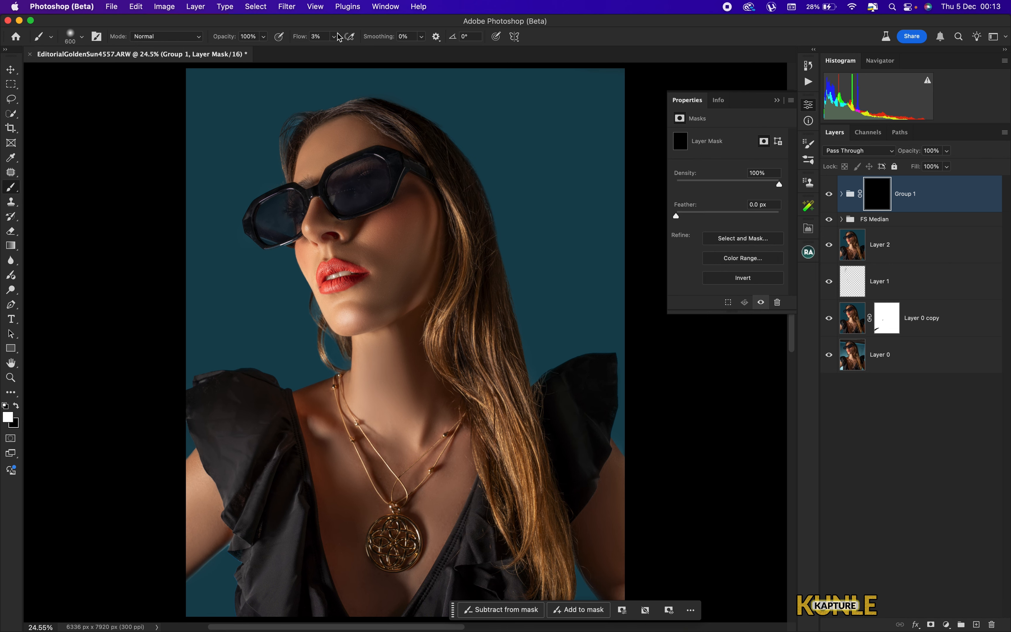
drag(338, 36, 463, 50)
key(super+equal)
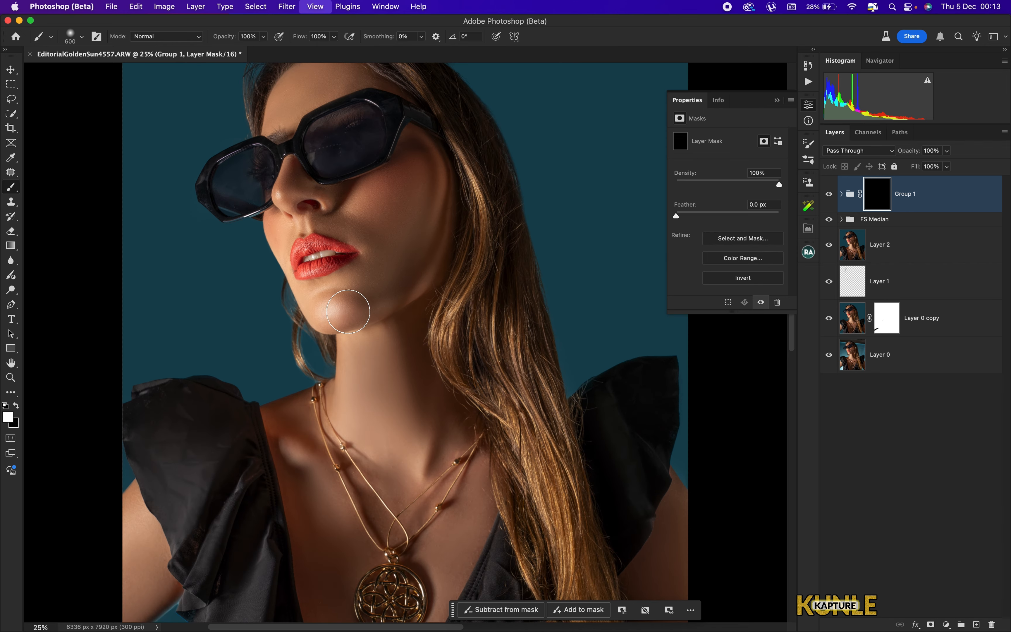
key(super+equal)
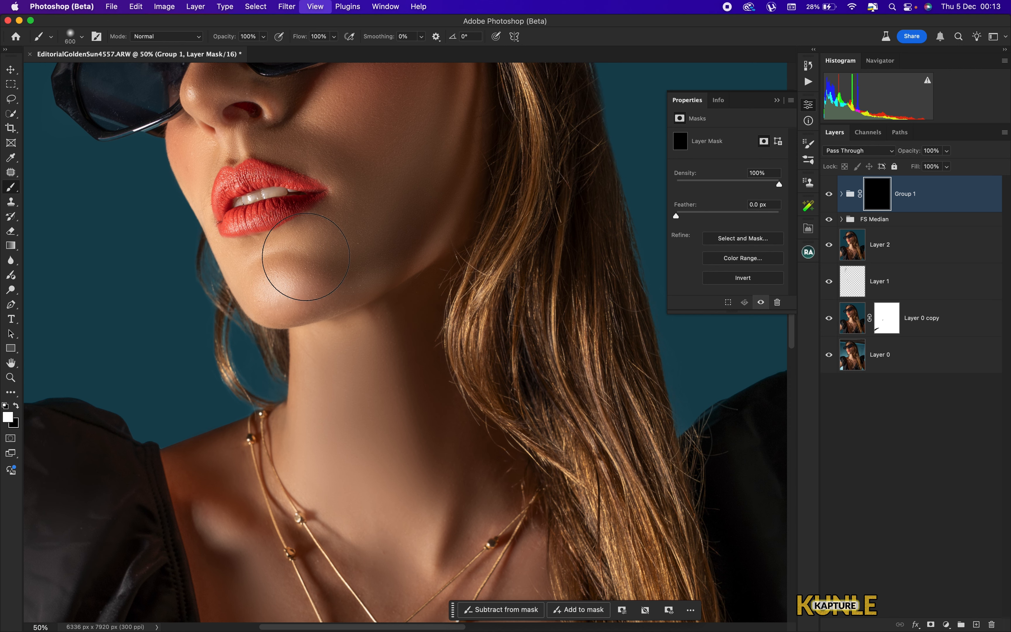
key(super+equal)
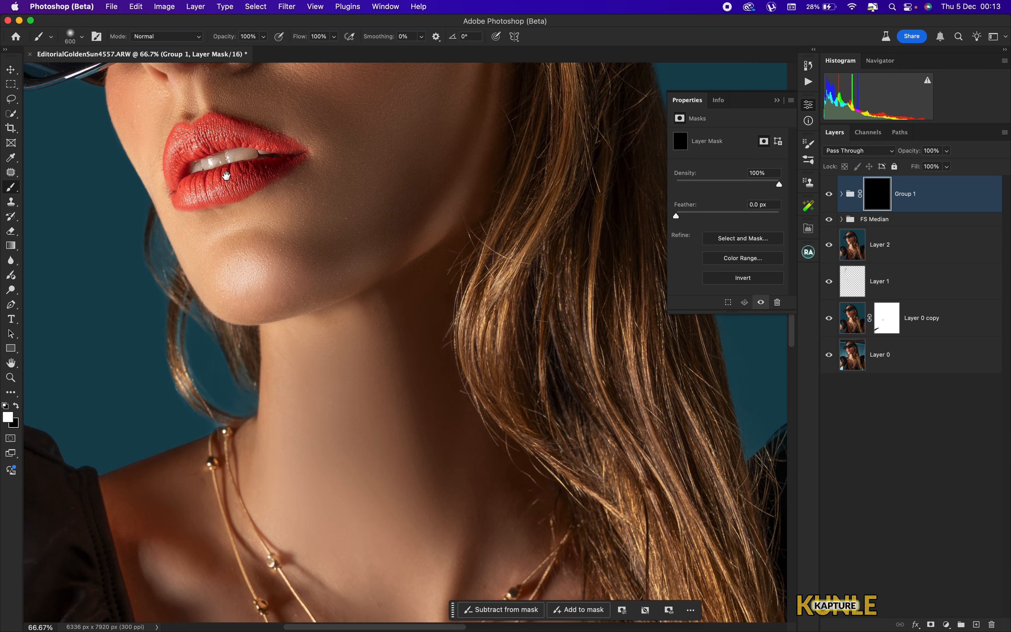
key(super+equal)
drag(226, 175, 524, 431)
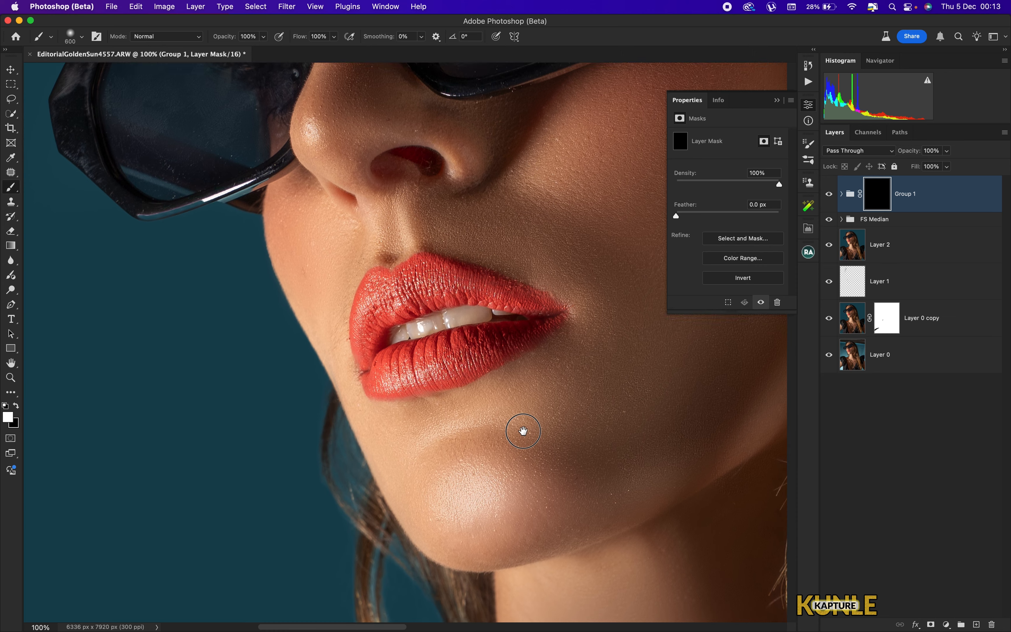
key(super+equal)
key(bracketleft)
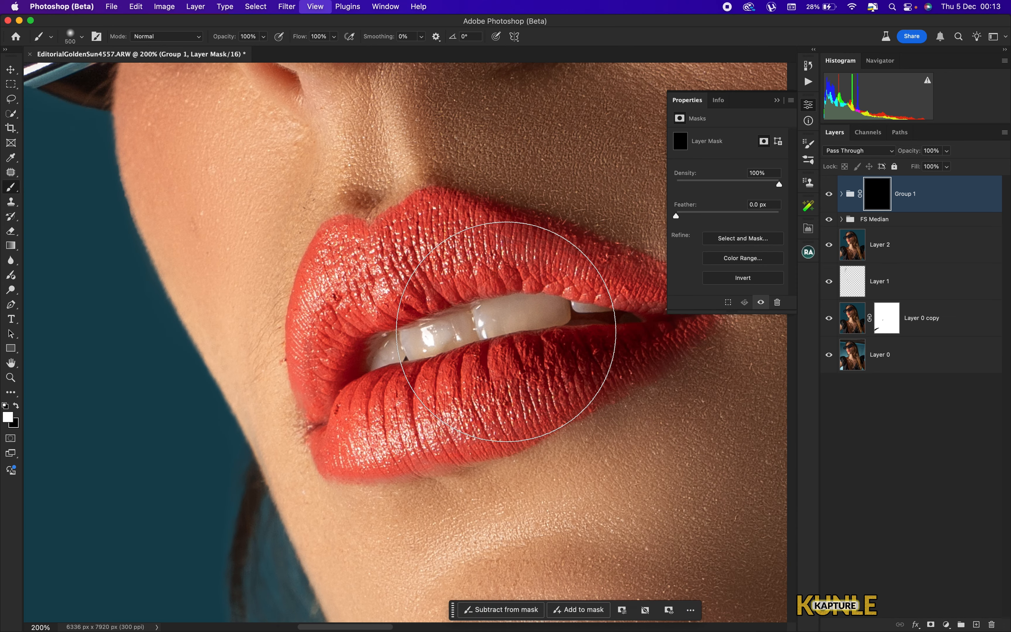
key(bracketleft)
key(bracketleft)
key(bracketleft)
key(bracketleft)
key(bracketleft)
key(bracketleft)
key(bracketleft)
key(bracketleft)
key(bracketleft)
key(bracketleft)
key(bracketleft)
mouse_move(556, 309)
mouse_down()
mouse_move(395, 339)
mouse_move(402, 343)
mouse_up()
key(bracketleft)
key(bracketleft)
mouse_move(542, 309)
mouse_down()
mouse_move(626, 317)
mouse_move(503, 321)
mouse_move(424, 335)
mouse_move(399, 351)
mouse_up()
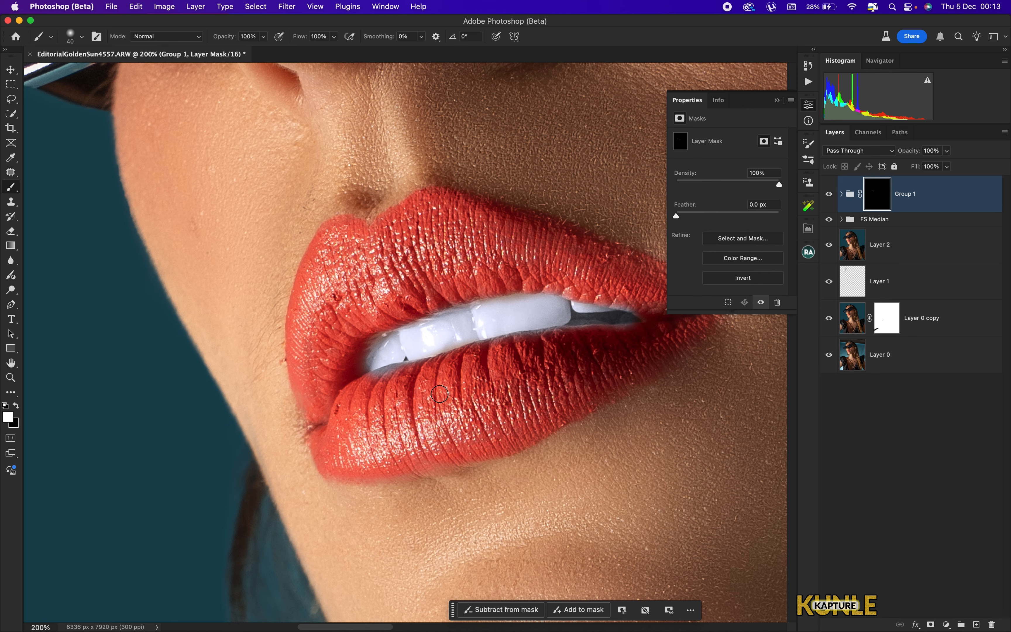
- Toggle Group 1's visibility to compare the teeth before and after whitening
key(e)
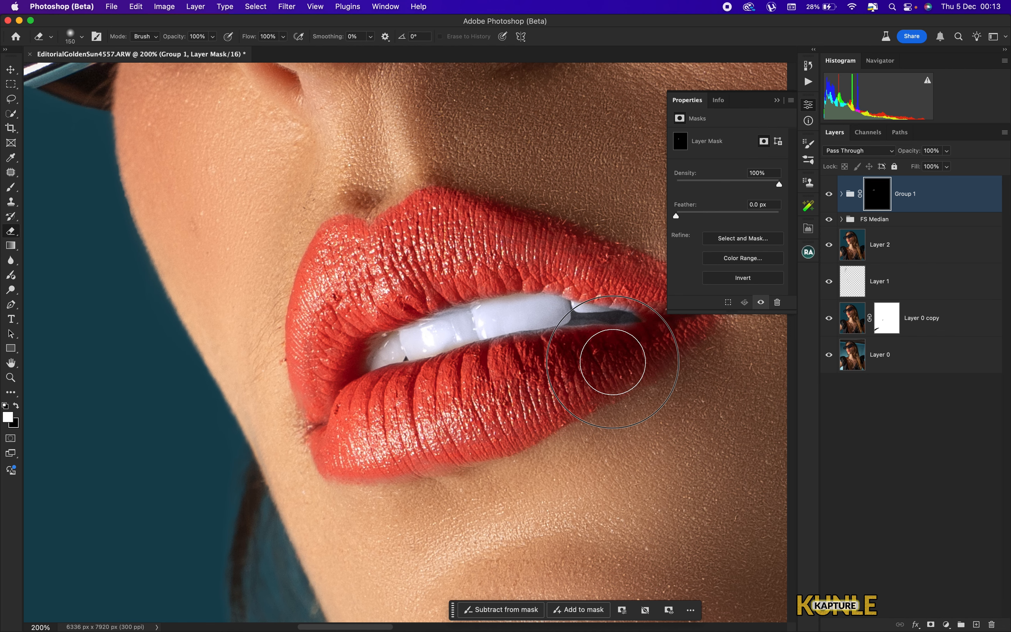
key(b)
key(super+0)
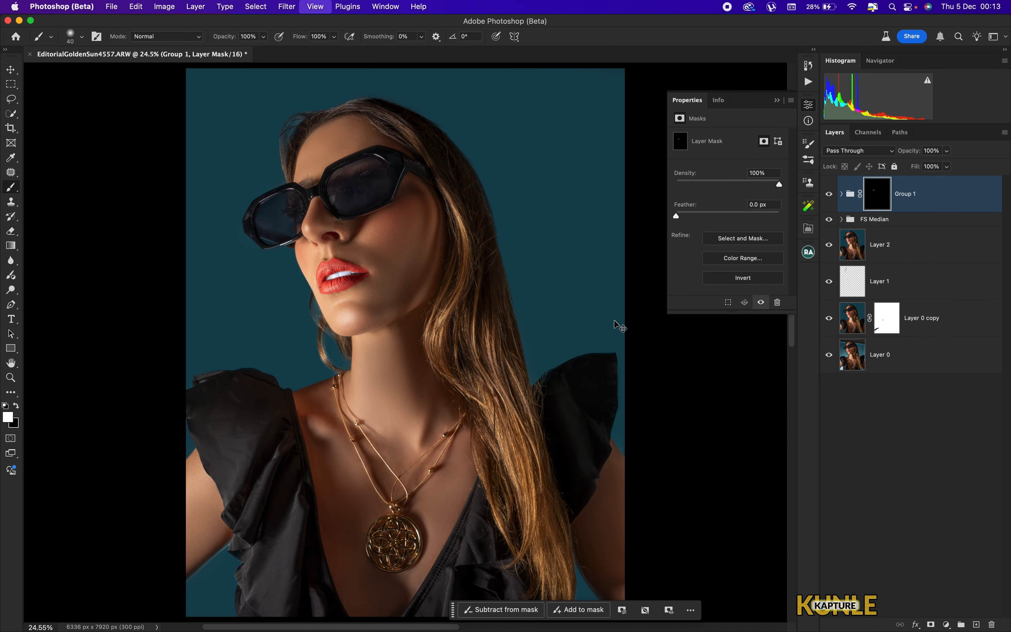
key(super+minus)
click(829, 195)
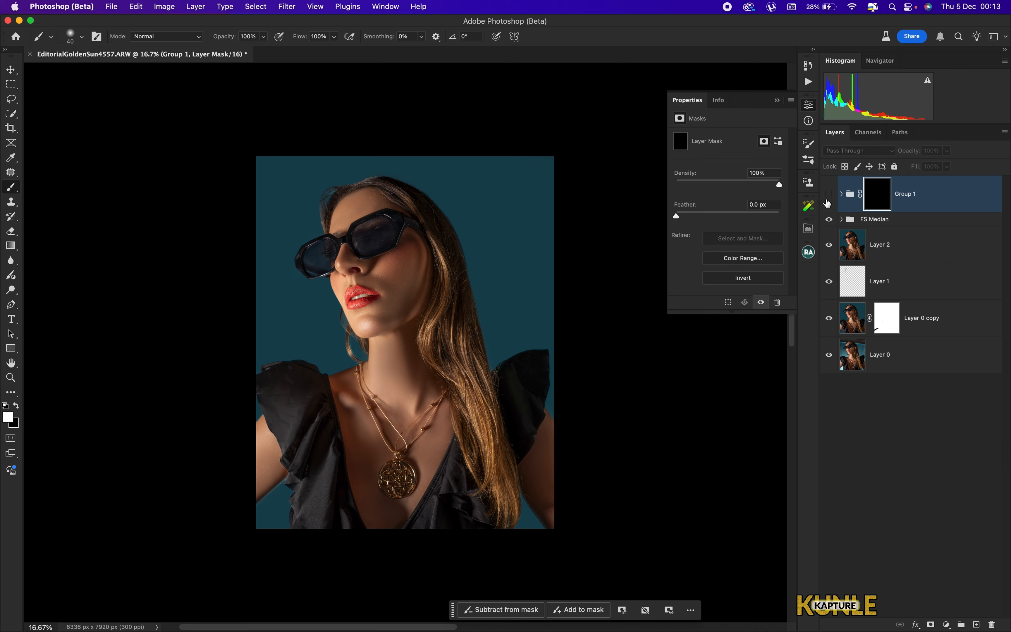
click(827, 199)
key(super+0)
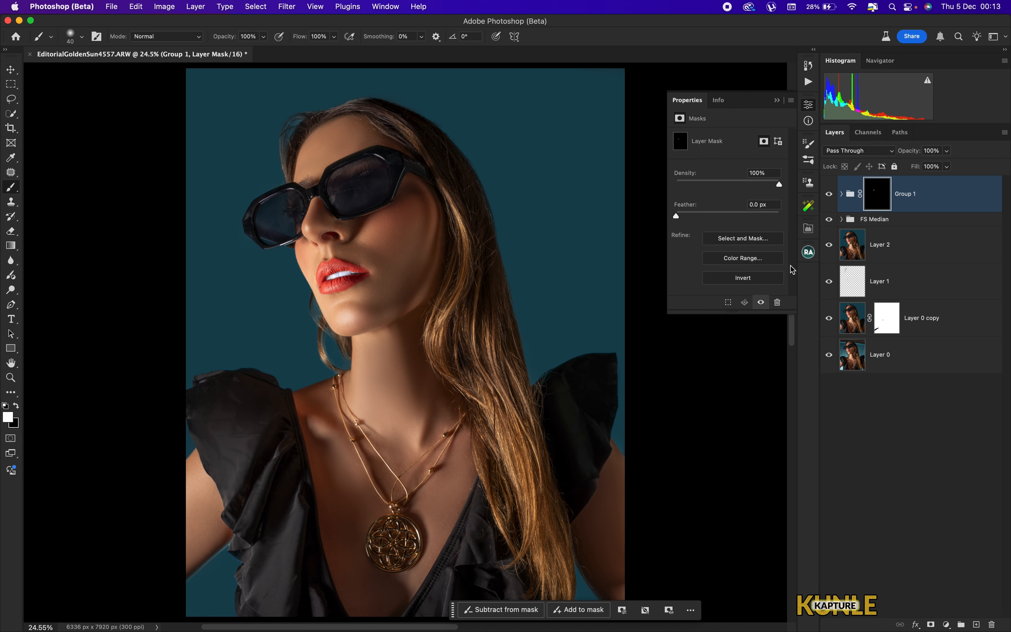
- Add a Hue/Saturation adjustment layer, raise the Reds saturation to +29, and invert its mask to black
click(947, 625)
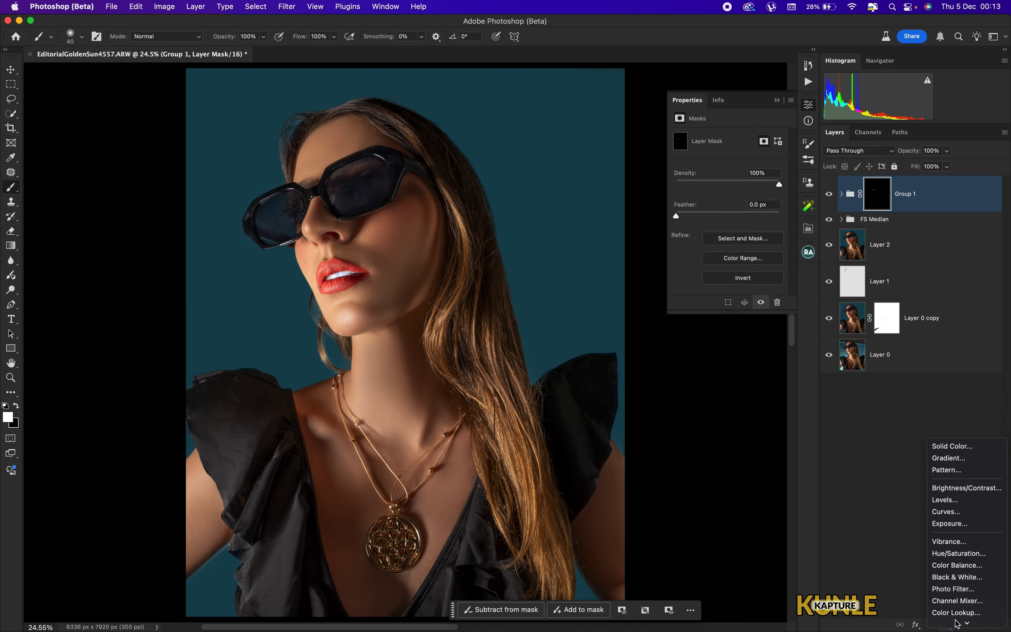
click(964, 518)
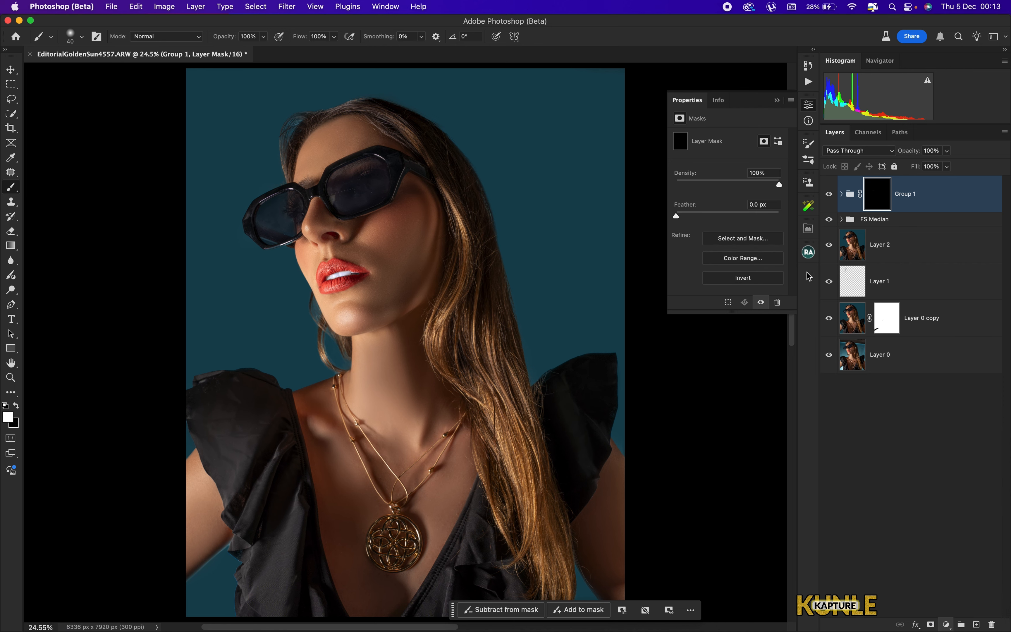
click(726, 154)
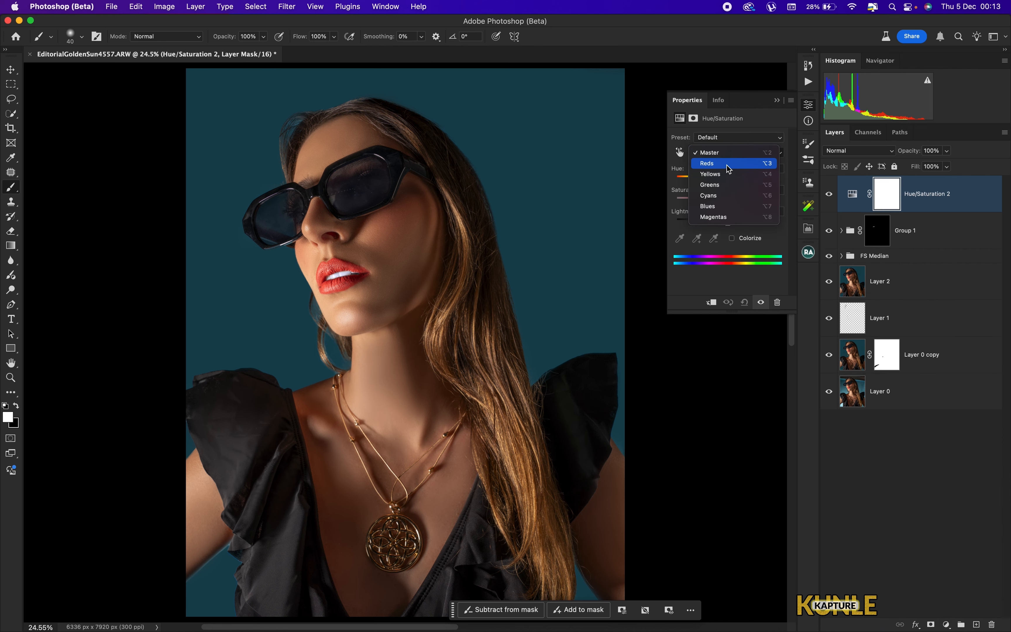
click(728, 166)
drag(729, 202, 744, 203)
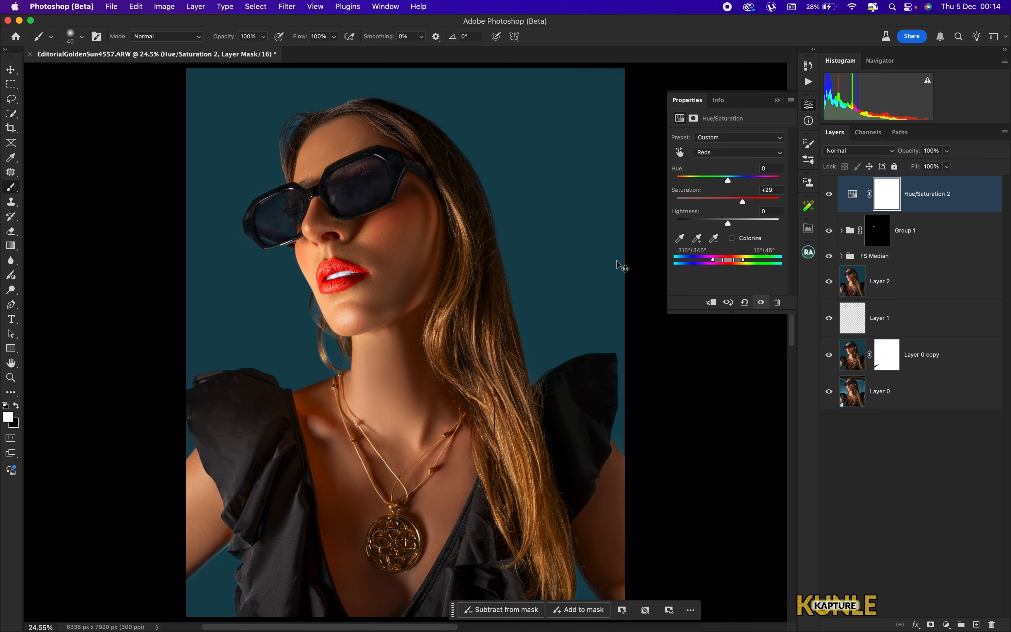
key(super+i)
- Rename the teeth group to "teeth white" and the Hue/Saturation layer to "lips pop"
double_click(909, 232)
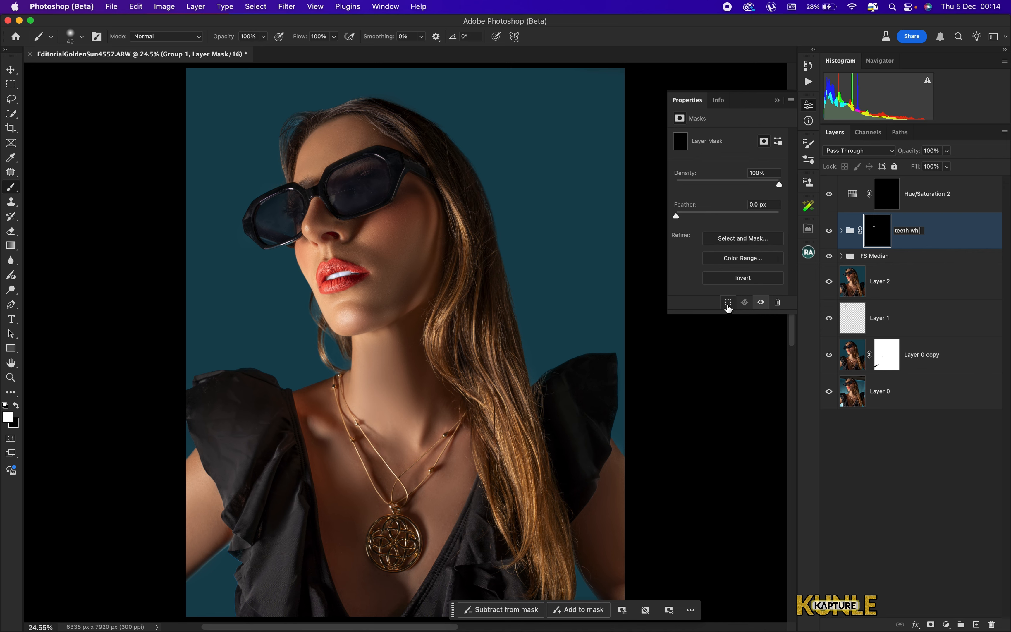
click(927, 199)
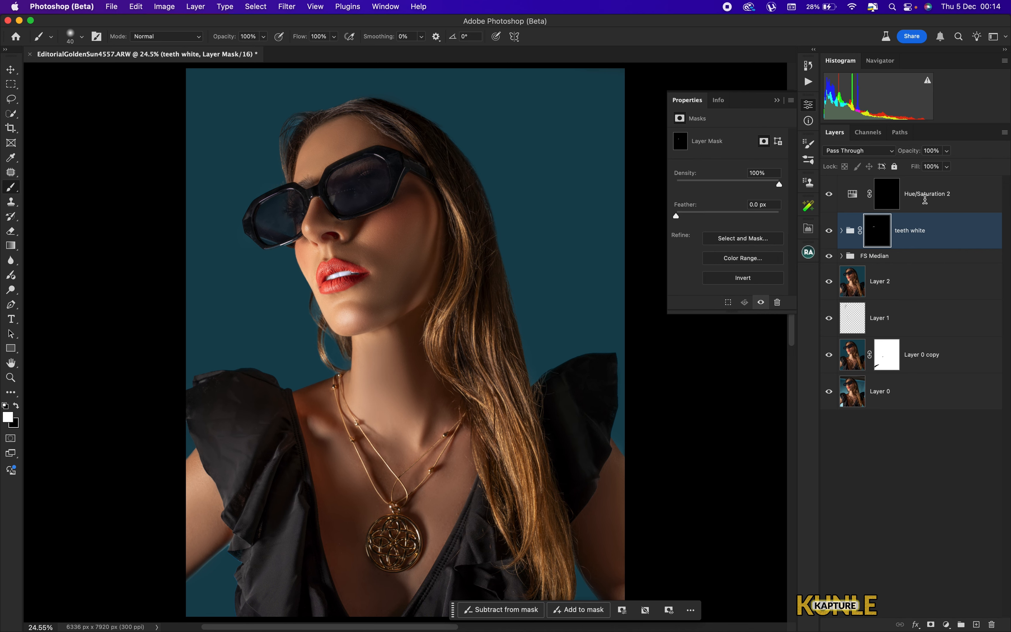
double_click(928, 196)
text(lips pop)
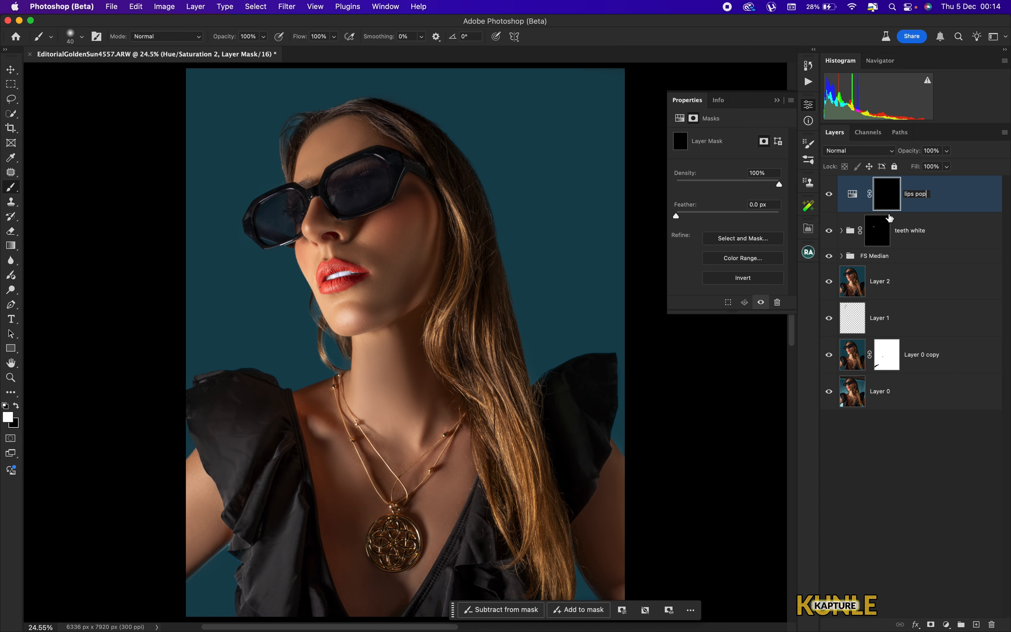
key(Return)
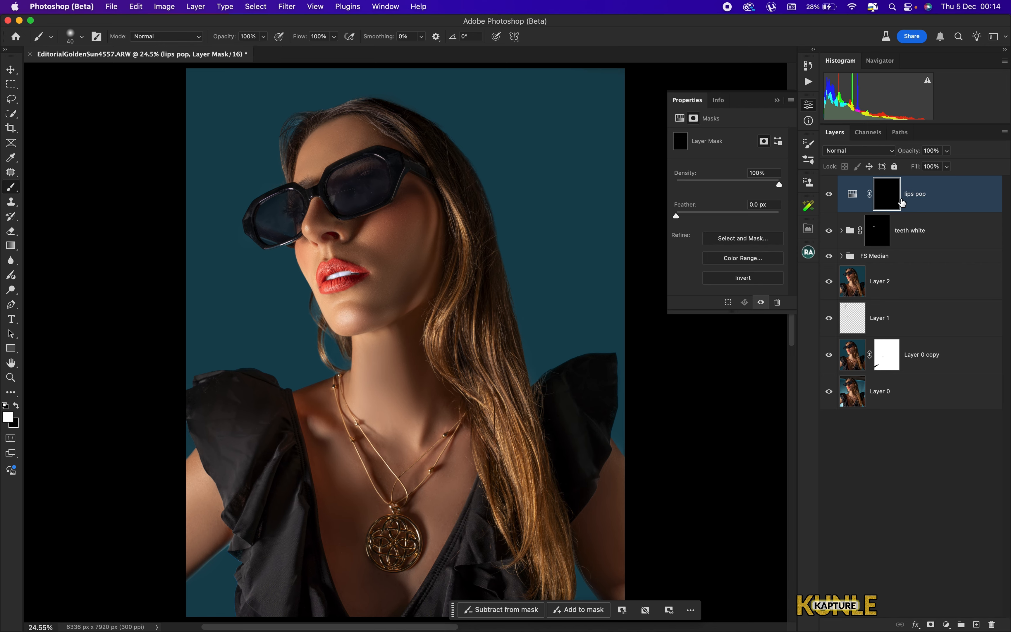
- Zoom into the mouth and paint white on the lips pop mask over the lips, checking coverage with the mask overlay
key(super+plus)
key(super+plus)
key(super+plus)
key(super+plus)
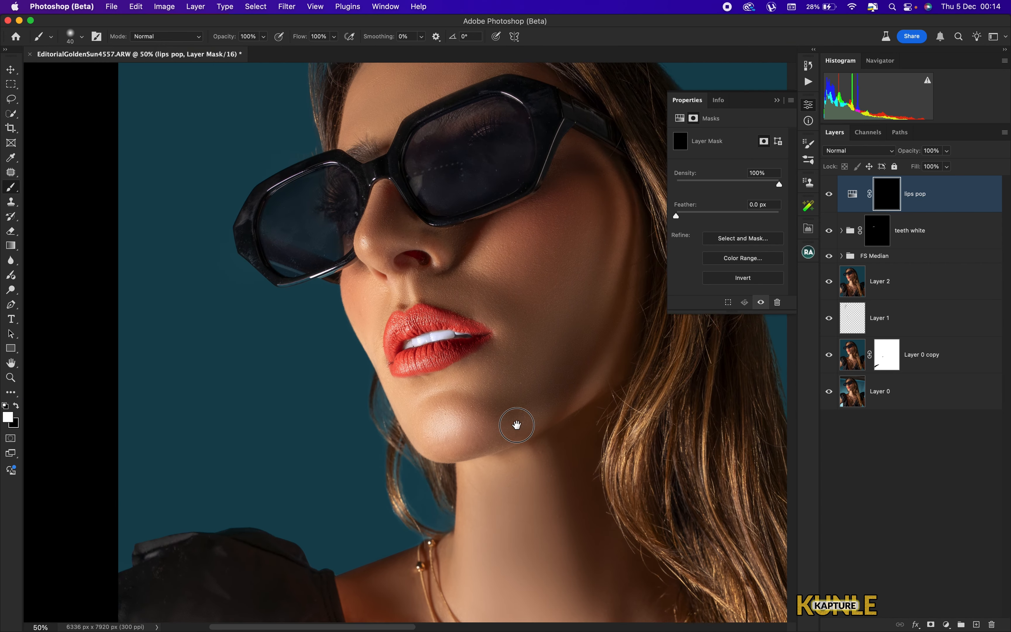
scroll(475, 335, right, 3)
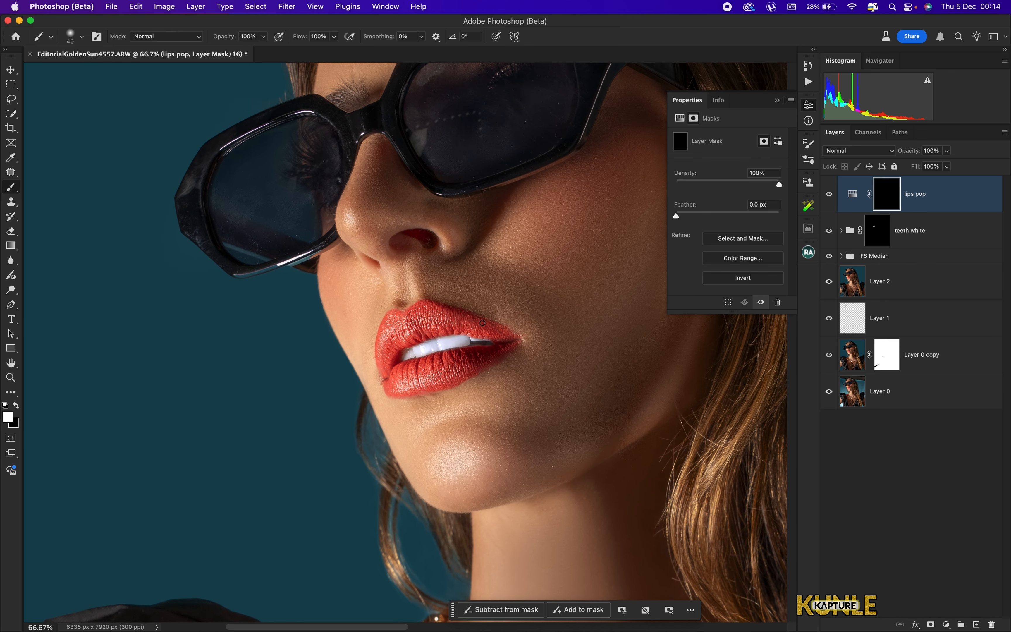
mouse_move(431, 318)
mouse_down()
mouse_move(391, 330)
mouse_move(380, 360)
mouse_move(407, 387)
mouse_move(487, 351)
mouse_move(460, 322)
mouse_move(416, 320)
mouse_move(488, 330)
mouse_move(494, 349)
mouse_move(472, 363)
mouse_up()
key(backslash)
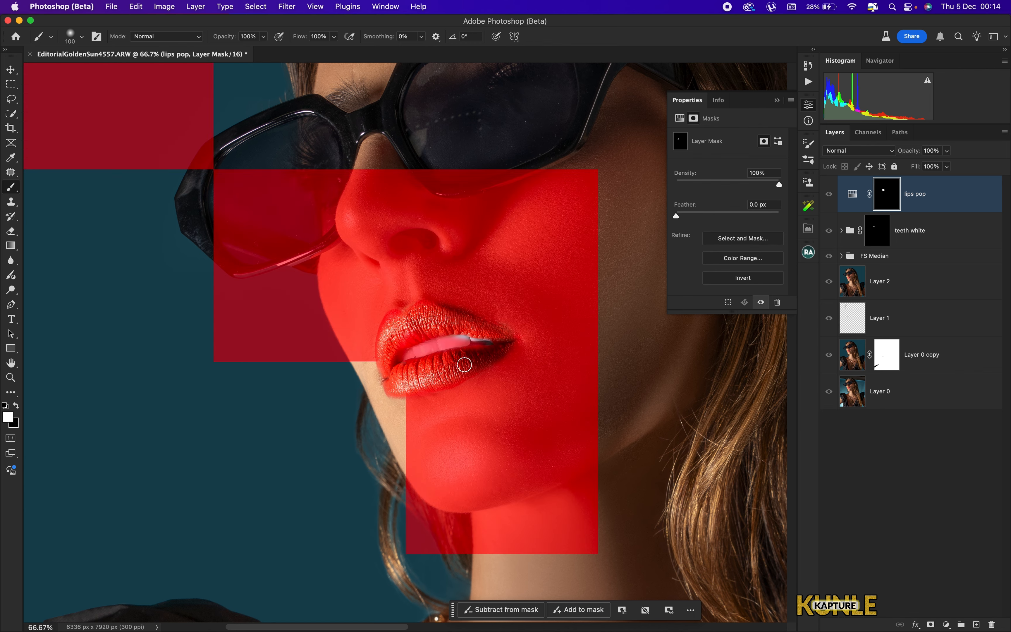
mouse_move(397, 386)
mouse_down()
mouse_move(387, 333)
mouse_move(414, 314)
mouse_move(481, 328)
mouse_move(517, 355)
mouse_up()
key(backslash)
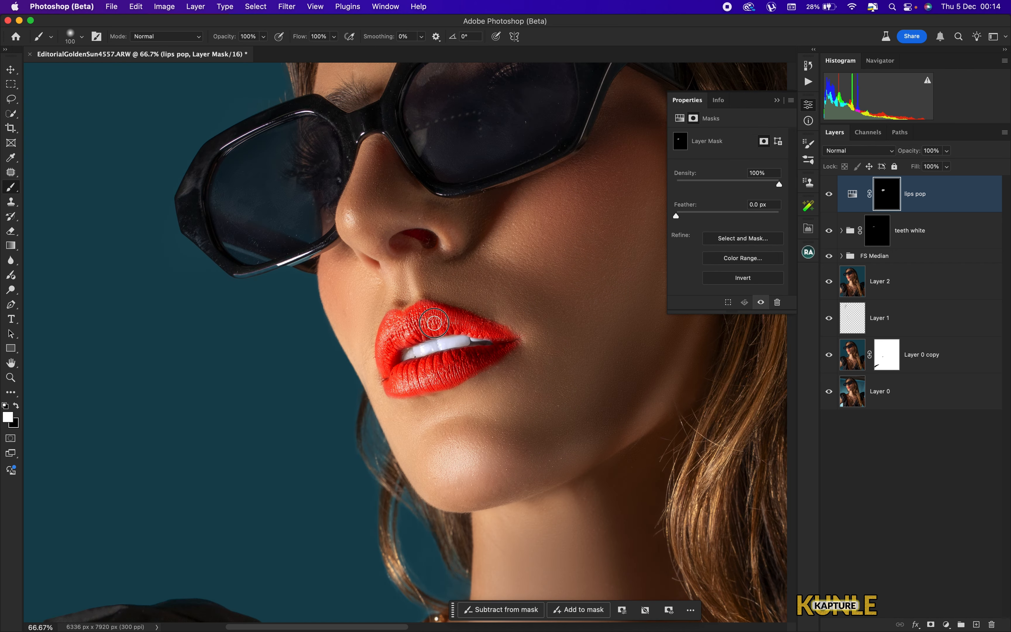
key(super+0)
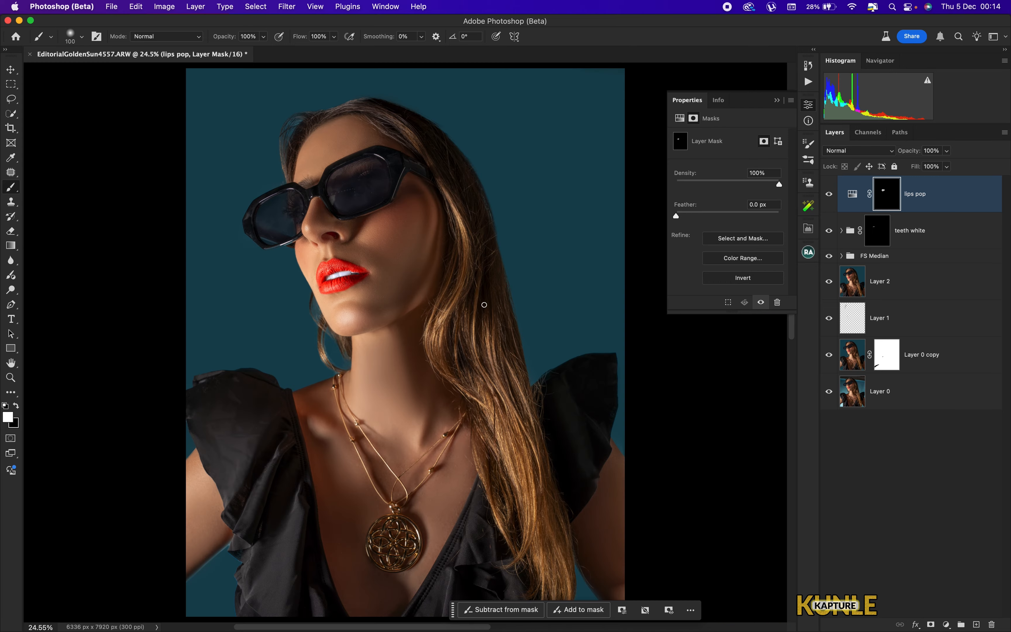
- Add a Gradient Map adjustment layer above lips pop and apply an orange preset from the Oranges folder
key(super+minus)
key(super+minus)
key(super+0)
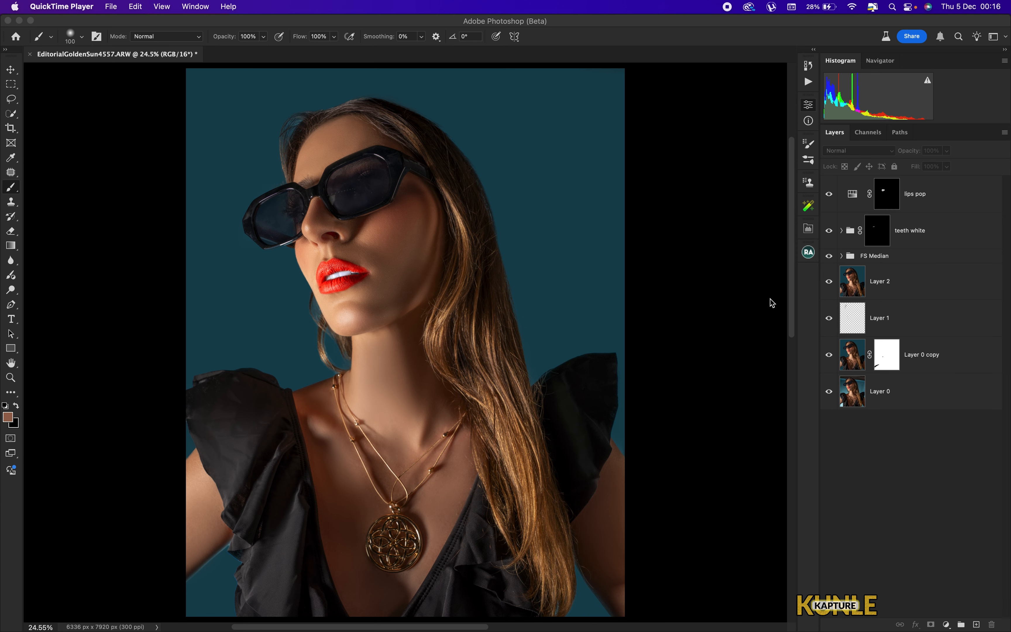
click(815, 325)
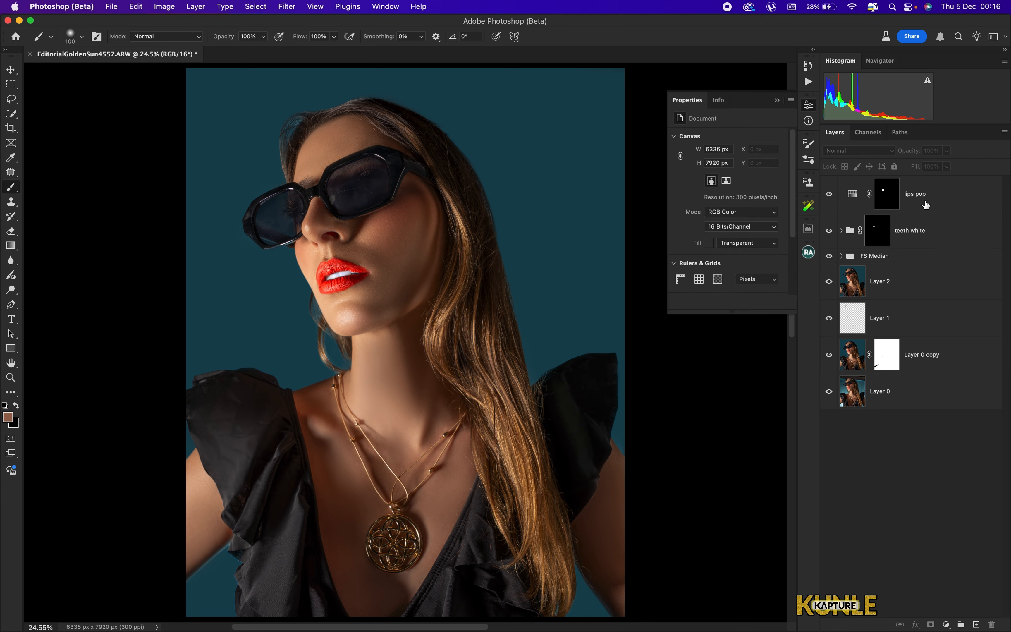
click(899, 206)
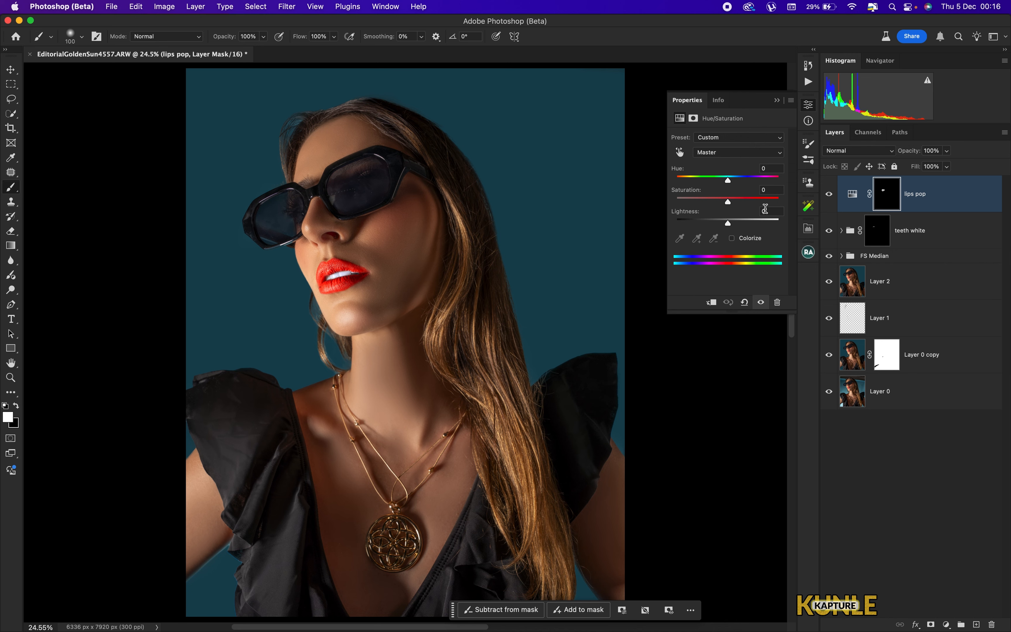
click(947, 625)
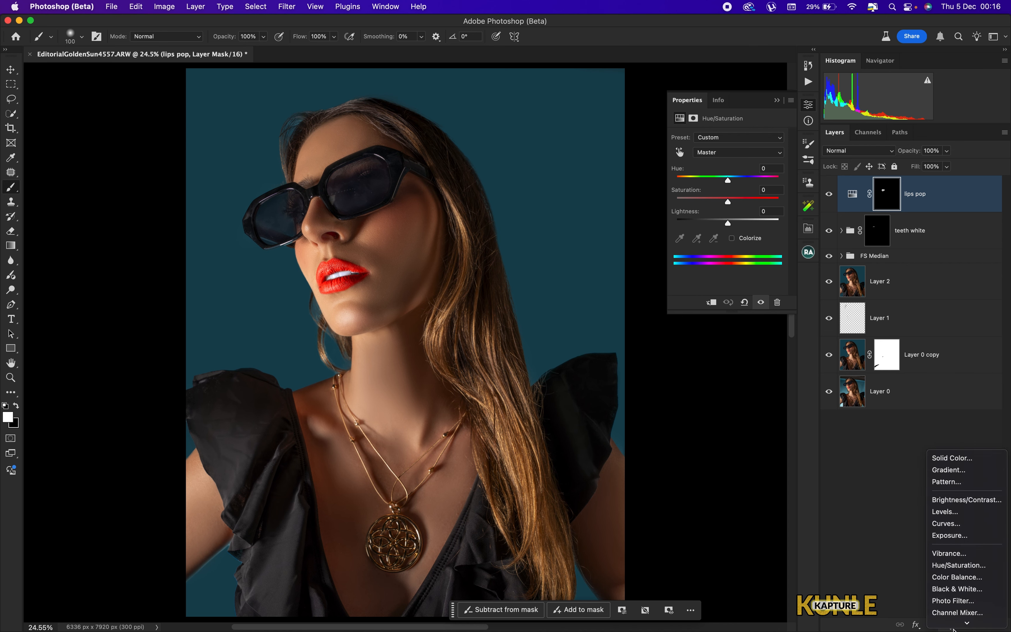
click(957, 608)
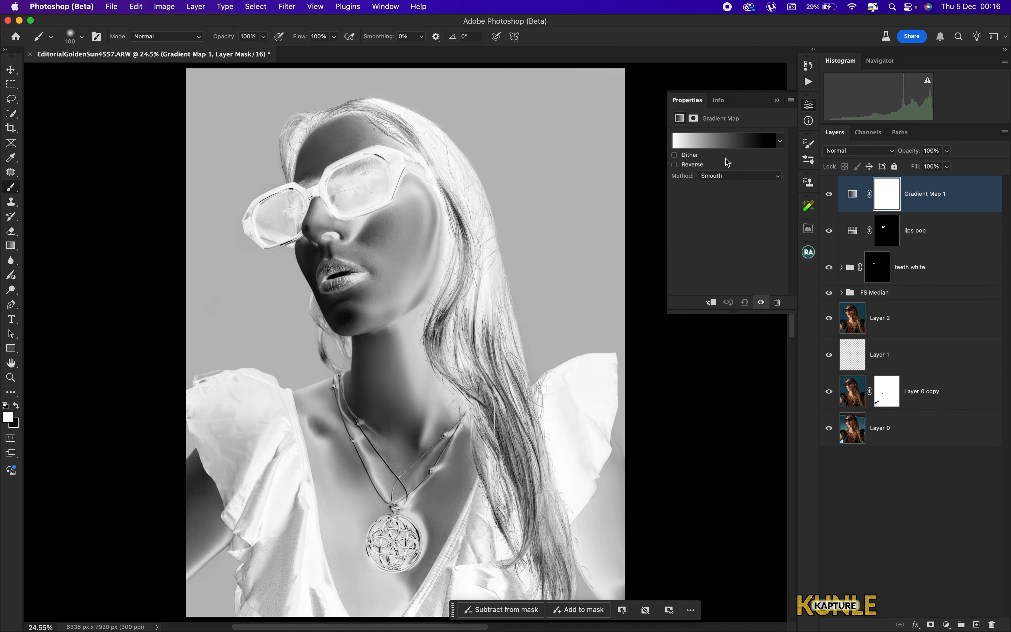
click(780, 142)
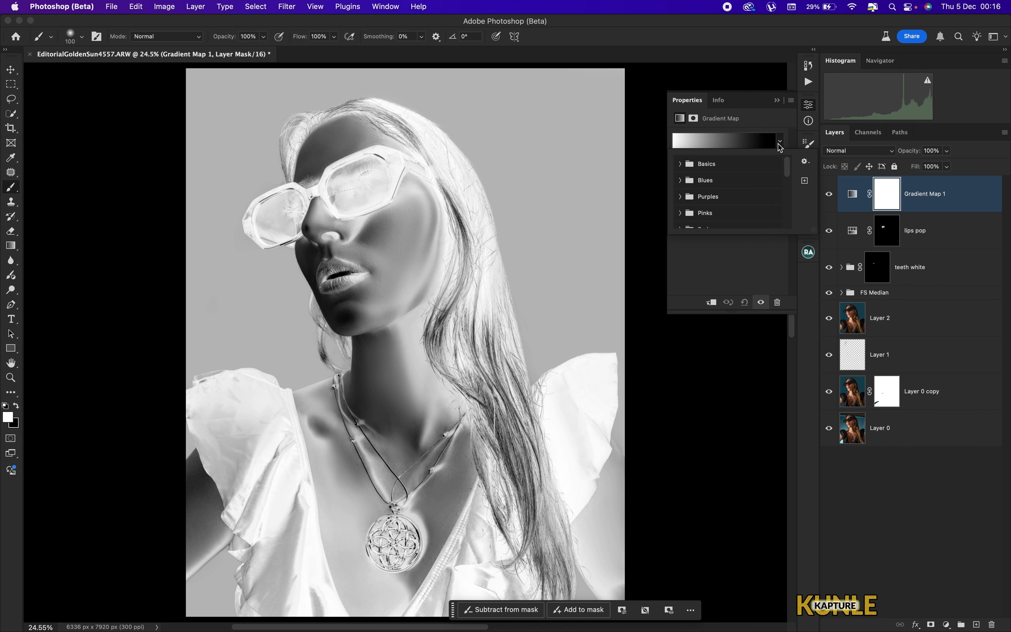
mouse_move(790, 174)
mouse_down()
mouse_move(789, 232)
mouse_move(791, 157)
mouse_move(789, 181)
mouse_up()
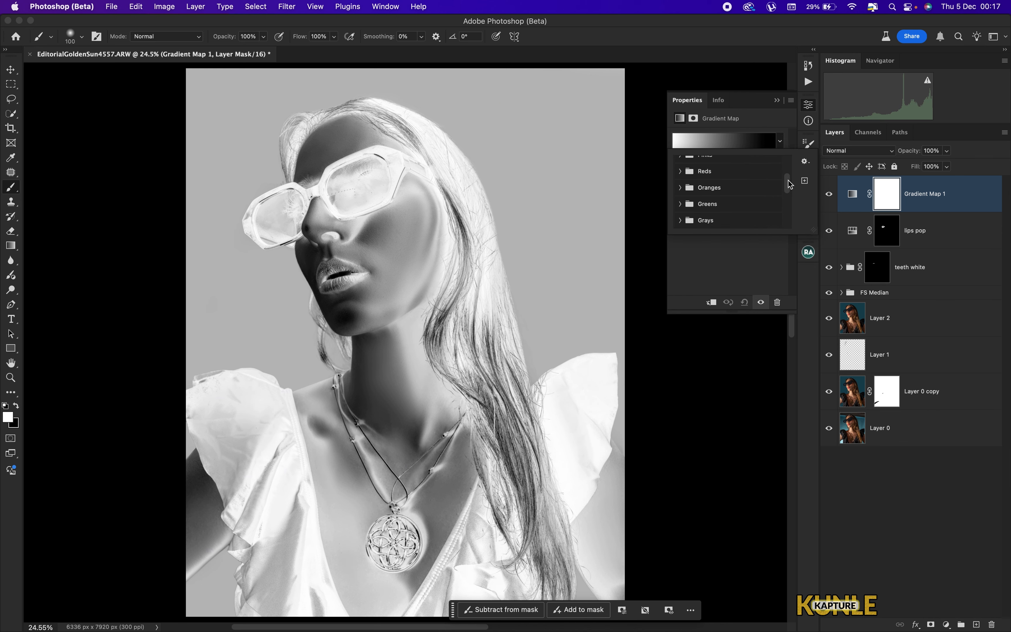
click(682, 189)
click(681, 188)
drag(787, 188, 788, 225)
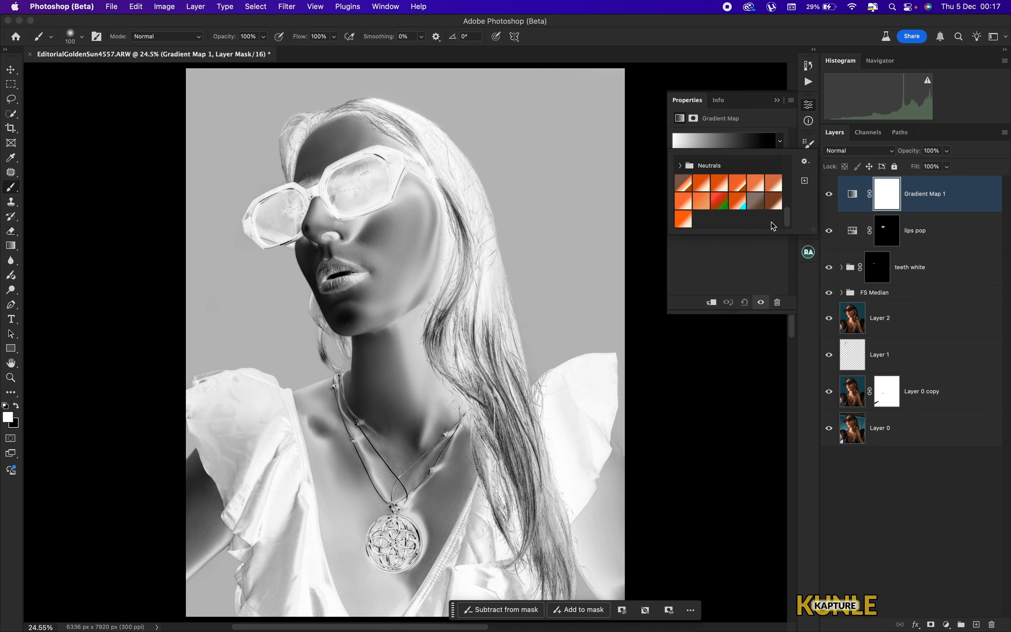
click(719, 186)
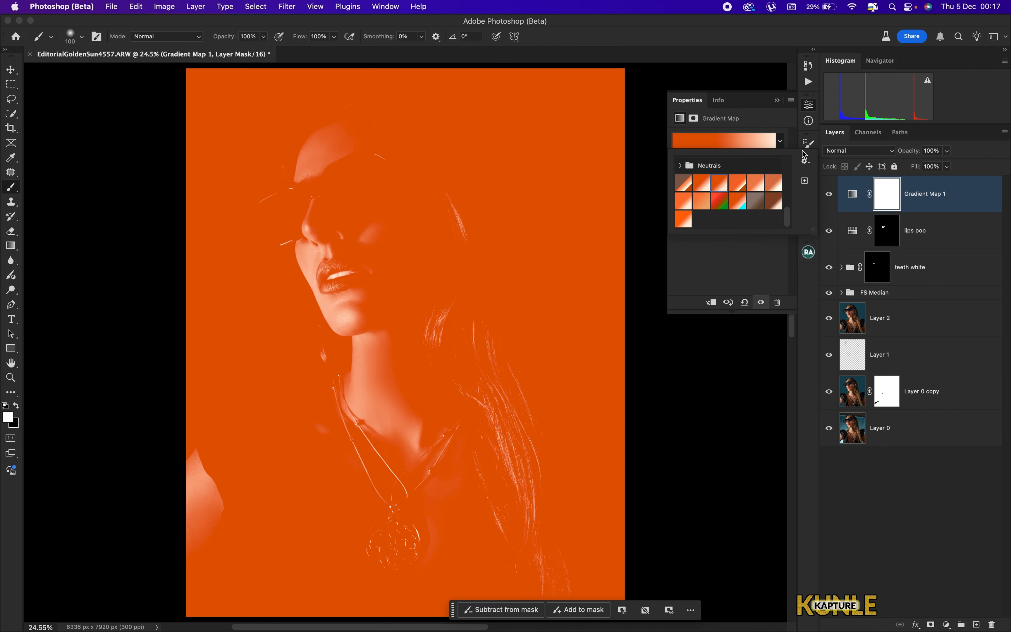
- Set the Gradient Map layer's blend mode to Soft Light and its opacity to 50%
click(867, 154)
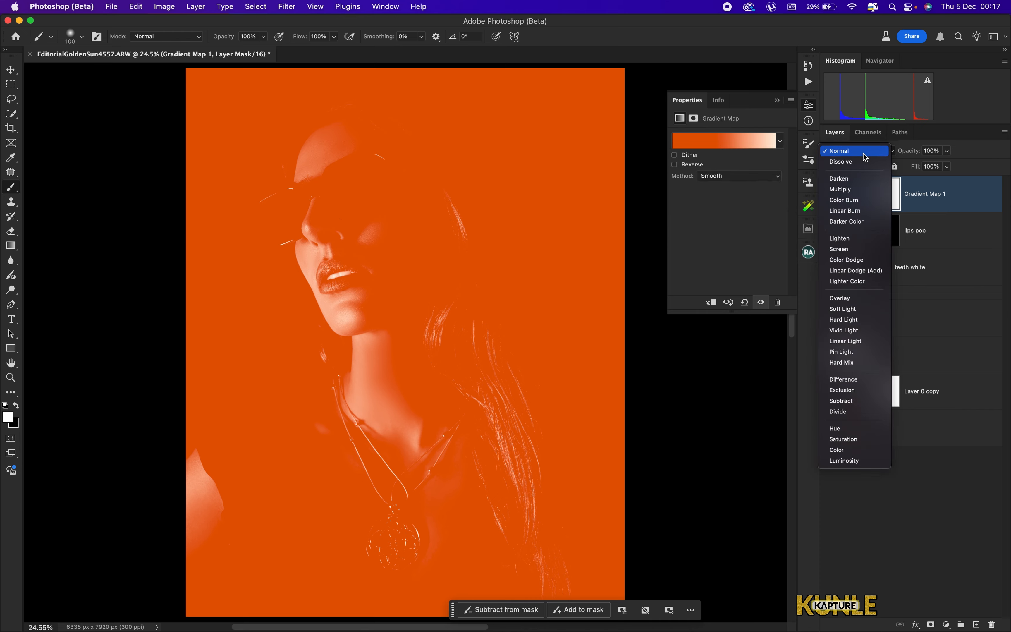
click(855, 311)
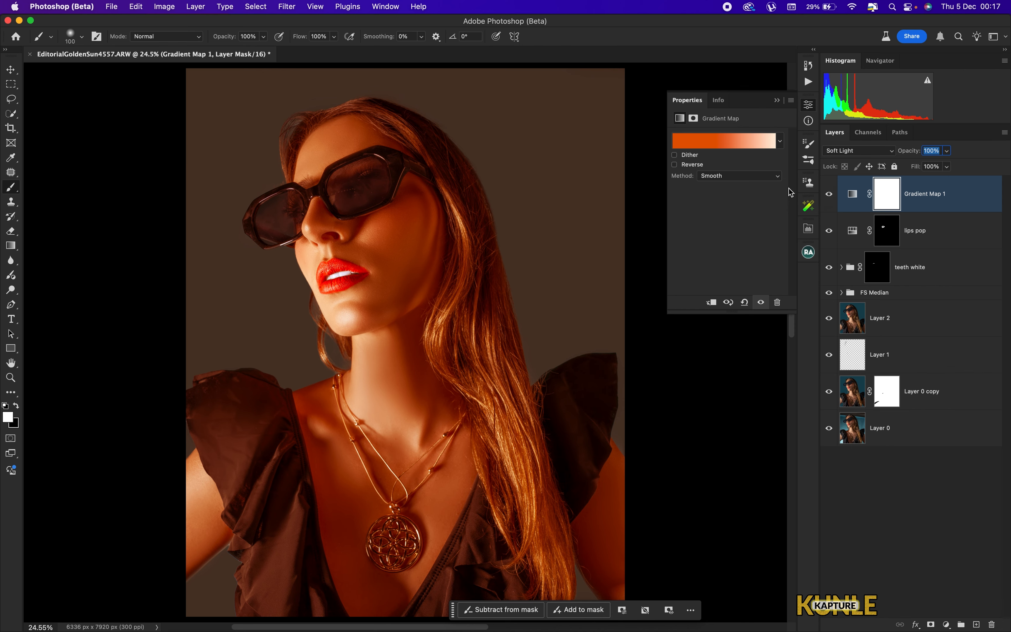
text(50)
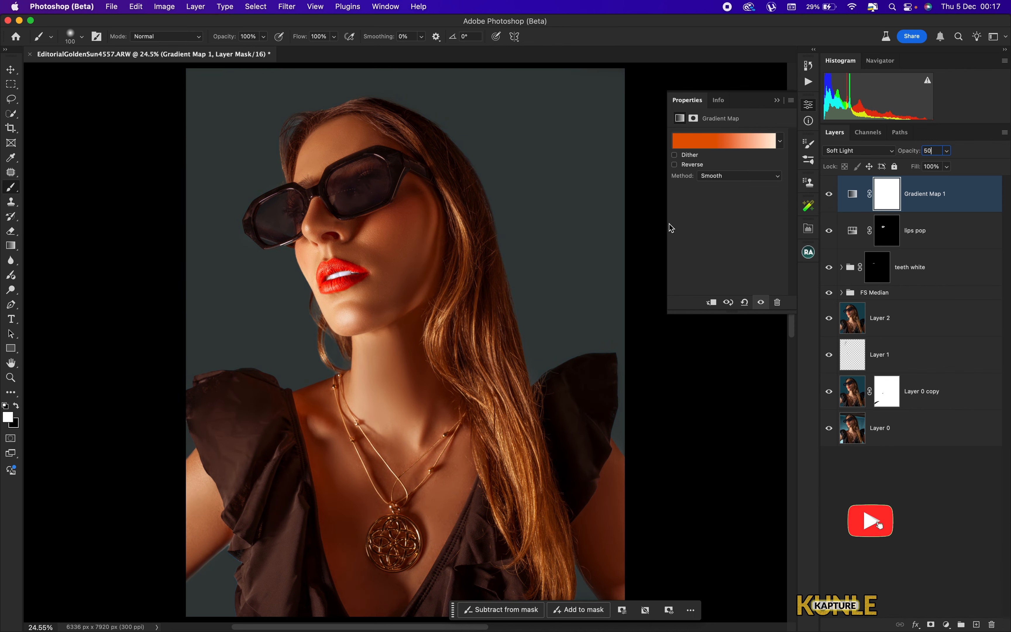
- Edit the gradient in the Gradient Editor, removing the middle color stop and adjusting the end stops
key(super+minus)
key(super+0)
click(721, 129)
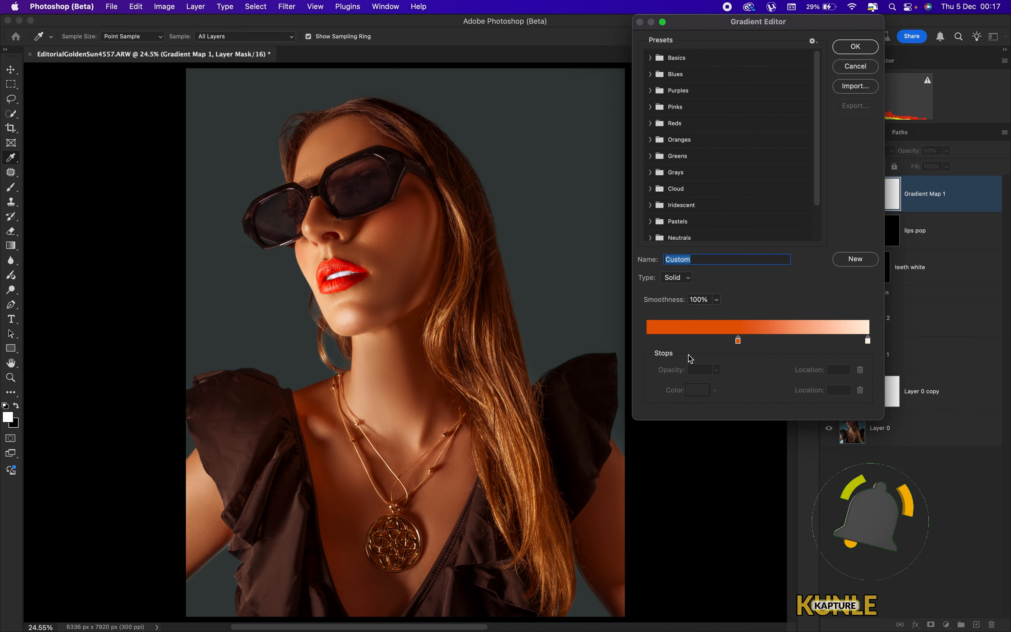
click(738, 341)
drag(738, 343, 636, 360)
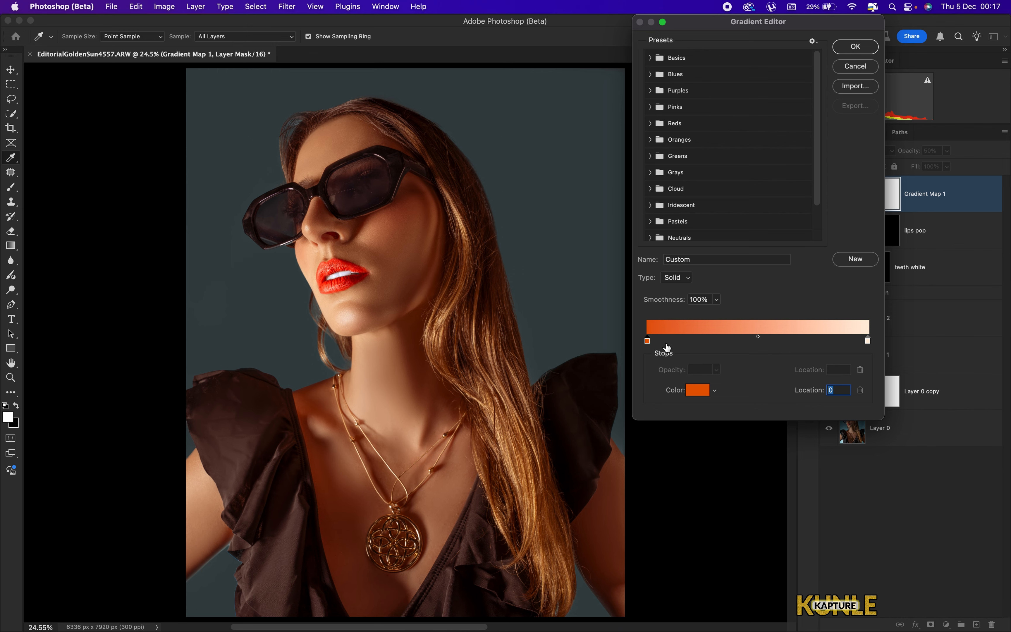
click(868, 341)
click(693, 391)
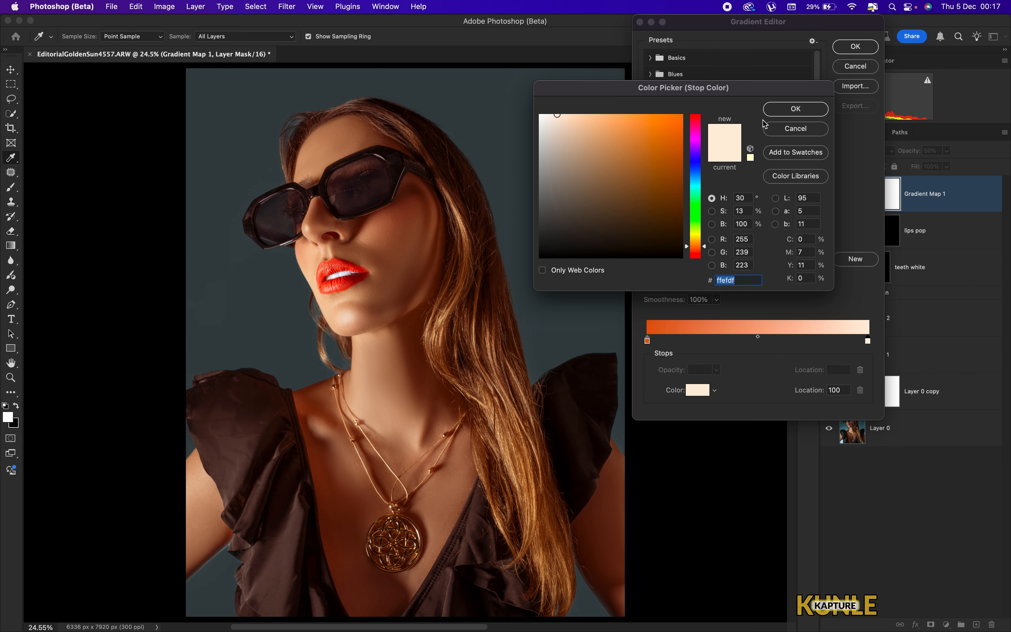
click(792, 110)
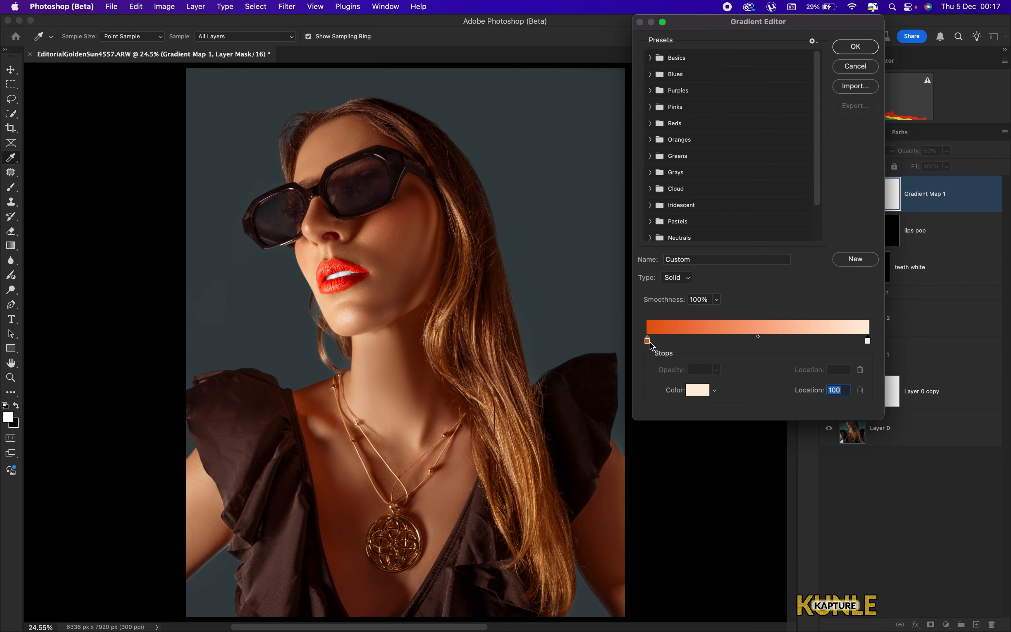
drag(648, 342, 608, 337)
click(853, 47)
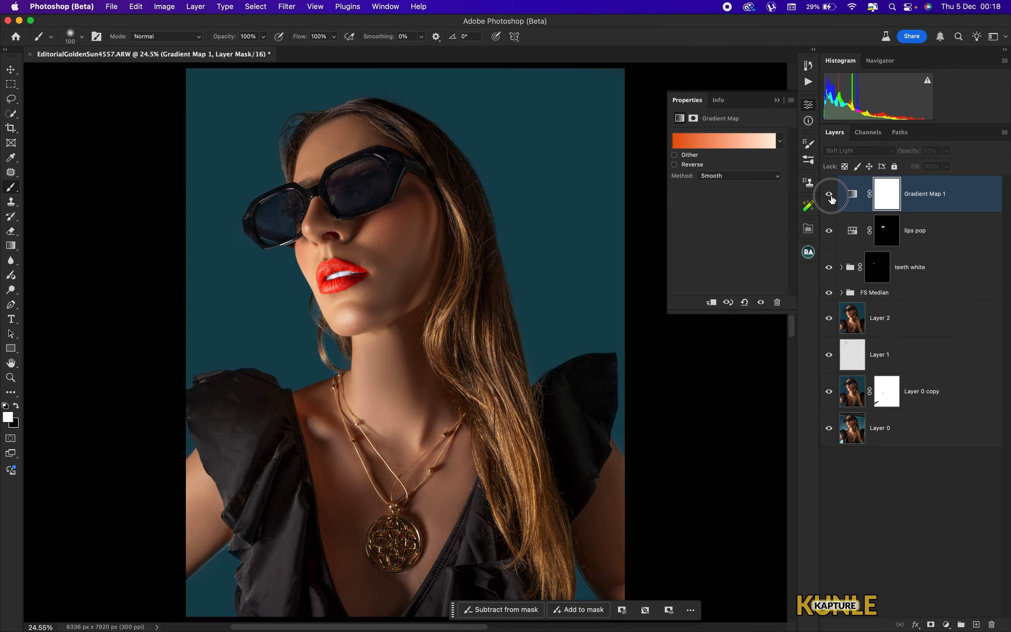
- Invert the Gradient Map layer's mask to black so the warm tone is hidden
click(830, 196)
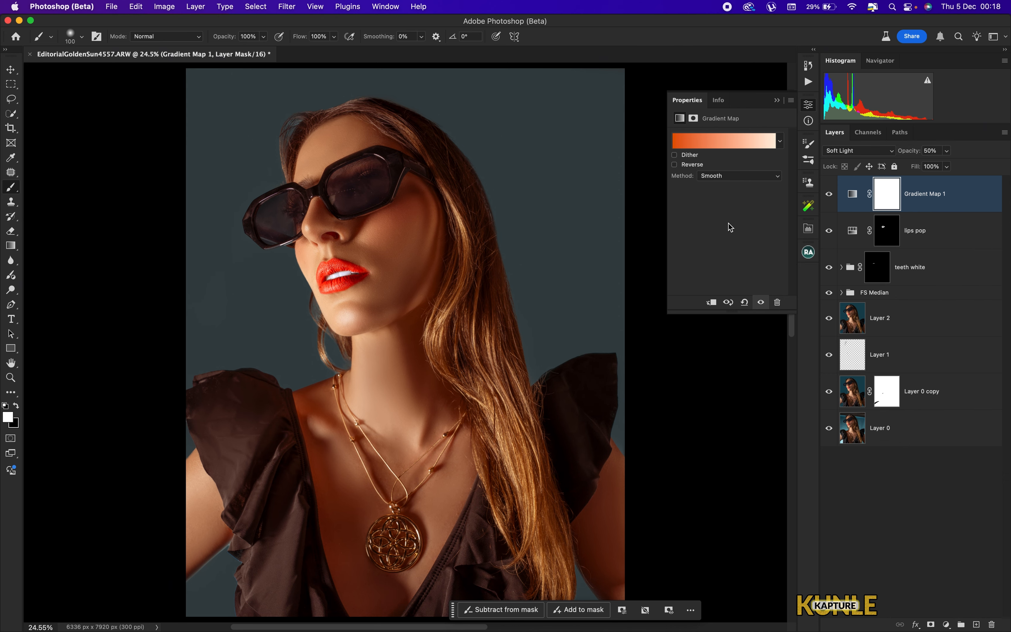
key(super+j)
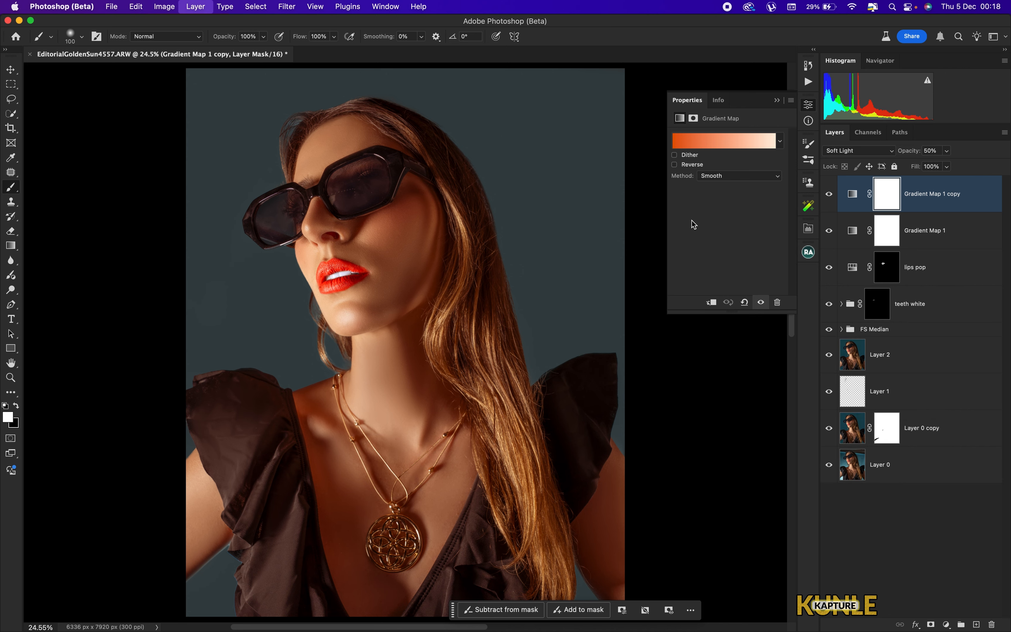
key(super+z)
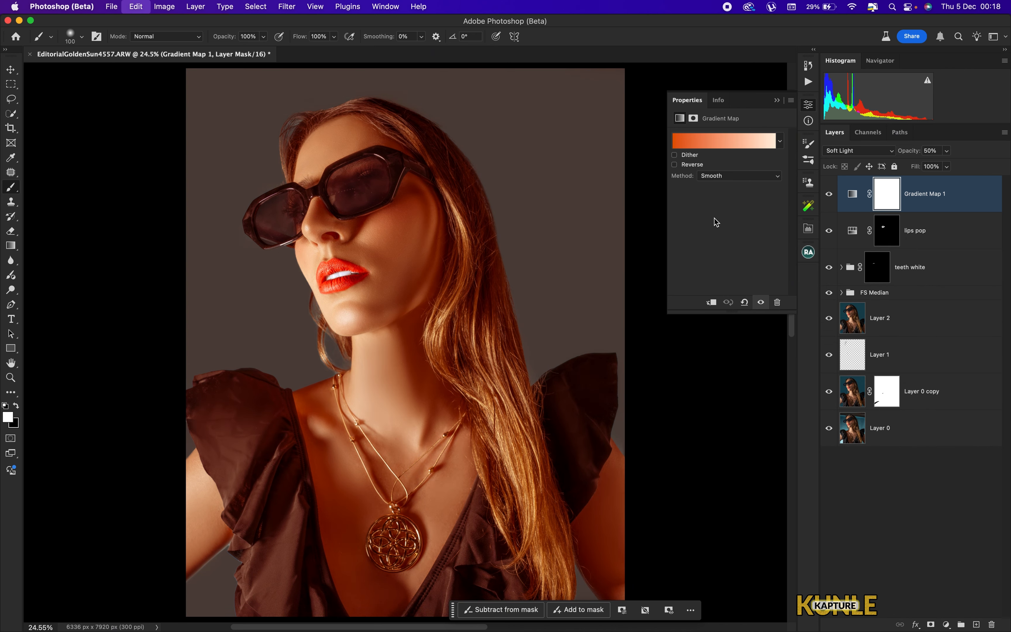
key(super+i)
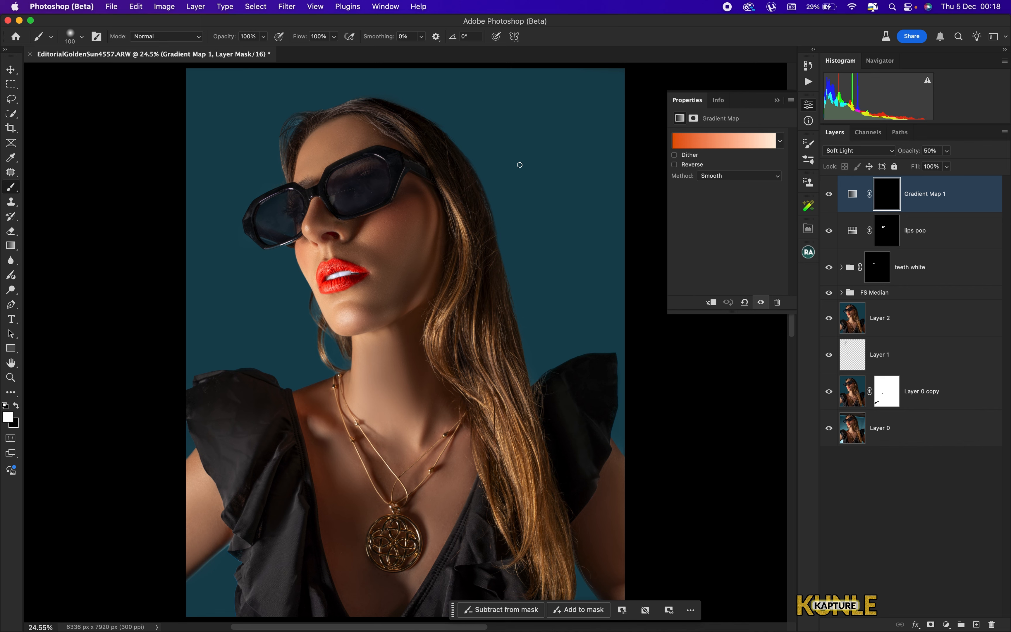
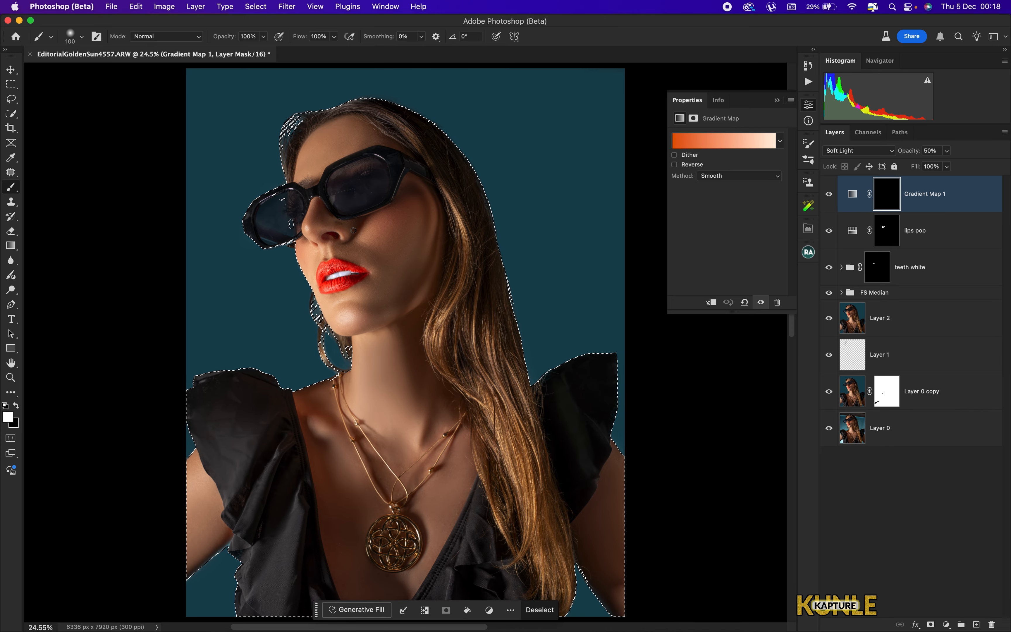
- Paint white on the Gradient Map mask over the shoulder skin, enlarging the brush and showing the mask overlay
key(space)
mouse_move(253, 494)
mouse_down()
mouse_move(433, 289)
mouse_move(288, 447)
mouse_move(352, 382)
mouse_move(490, 277)
mouse_move(464, 299)
mouse_up()
key(super+0)
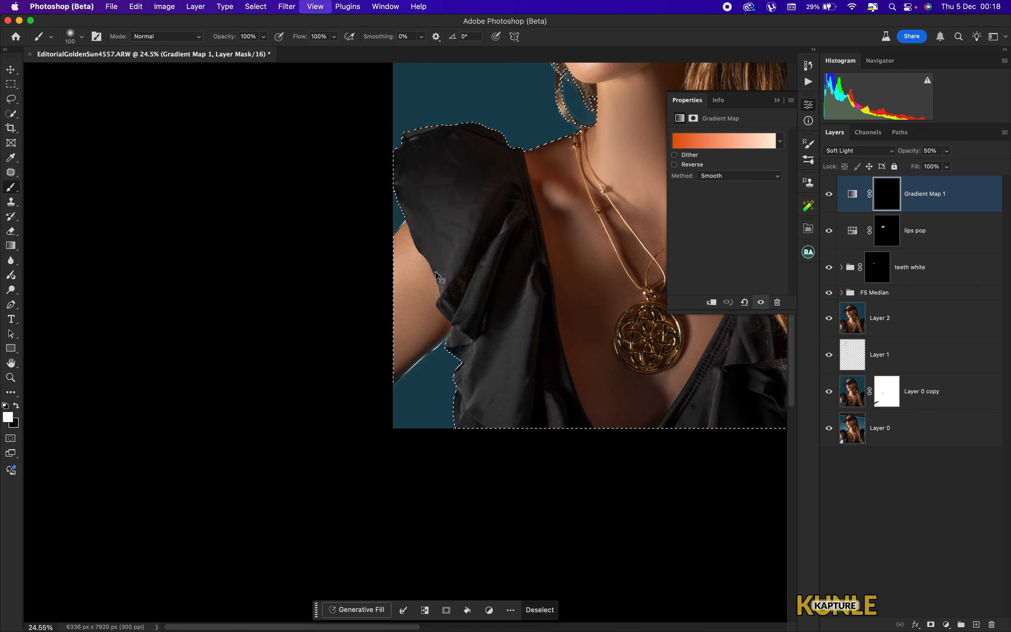
key(super+equal)
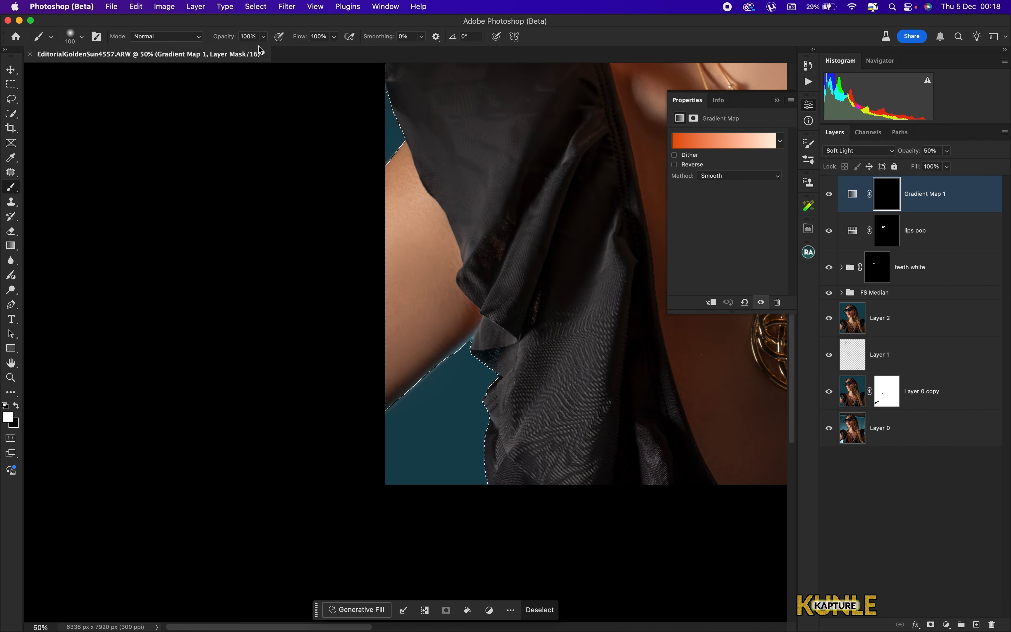
key(bracketright)
key(bracketright)
key(bracketright)
key(bracketright)
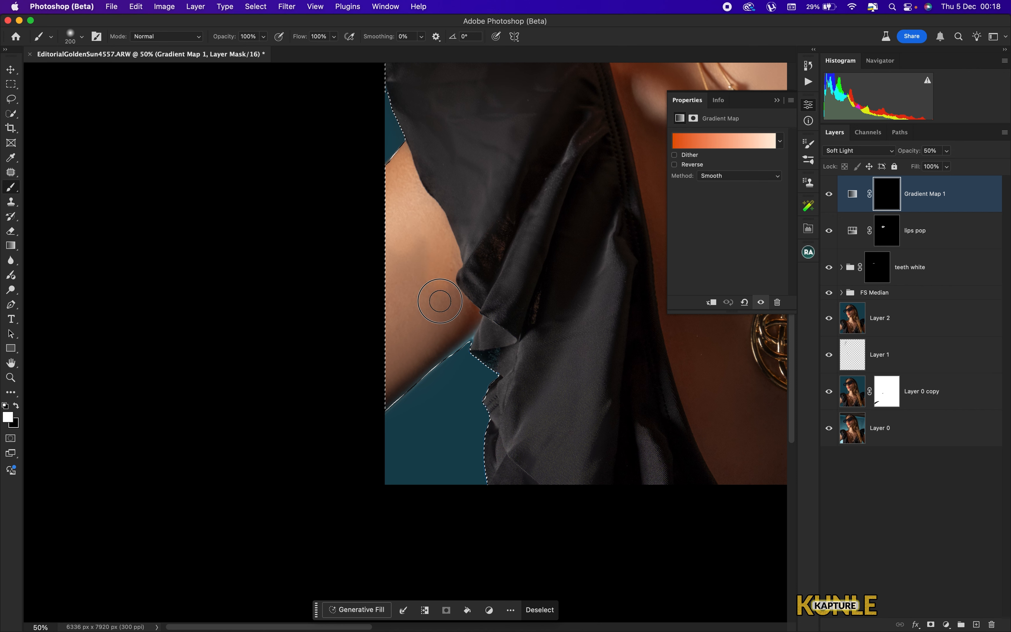
mouse_move(462, 312)
mouse_down()
mouse_move(376, 388)
mouse_move(419, 353)
mouse_move(319, 414)
mouse_up()
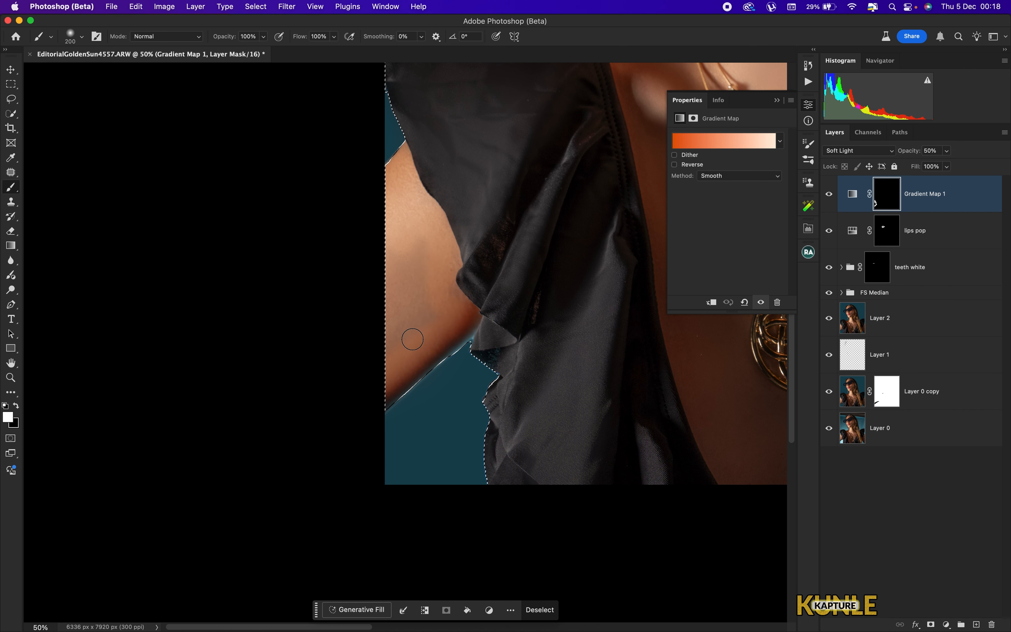
key(backslash)
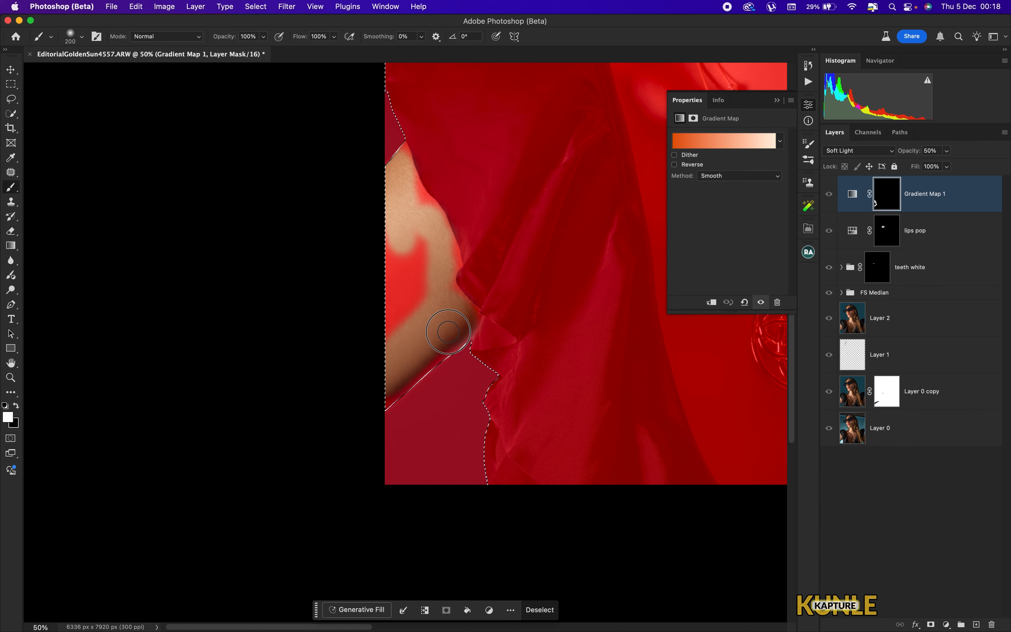
mouse_move(425, 356)
mouse_down()
mouse_move(376, 386)
mouse_move(425, 253)
mouse_move(398, 234)
mouse_move(401, 210)
mouse_move(418, 218)
mouse_move(388, 159)
mouse_move(396, 165)
mouse_move(396, 151)
mouse_move(451, 251)
mouse_move(438, 282)
mouse_move(463, 315)
mouse_move(372, 412)
mouse_up()
mouse_move(594, 168)
mouse_down()
mouse_move(436, 328)
mouse_move(606, 386)
mouse_move(569, 310)
mouse_up()
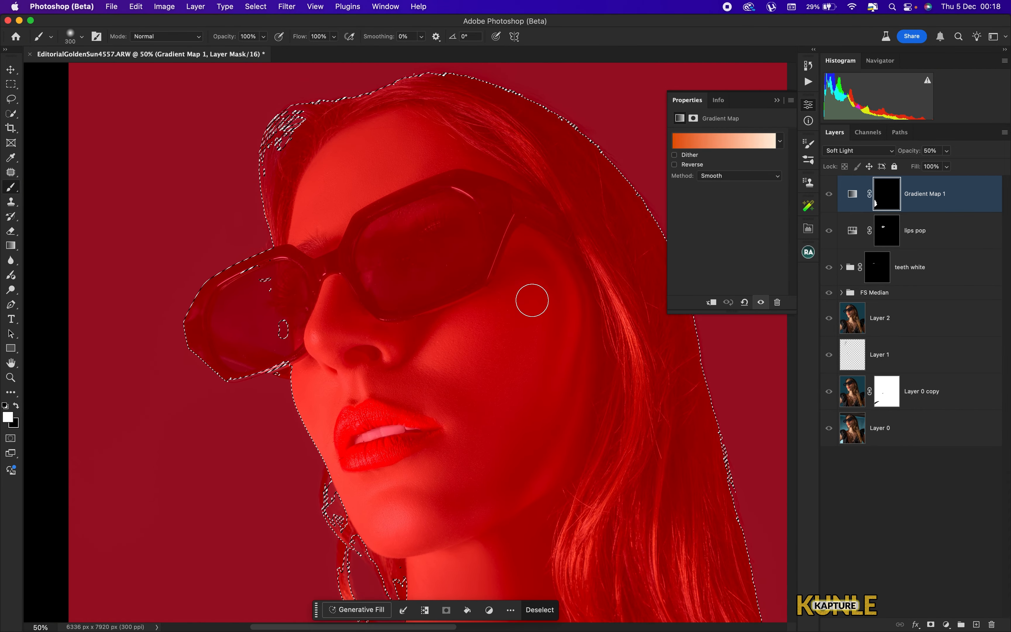
- Continue painting the Gradient Map mask over the face, neck and chest skin, resizing the brush as needed
key(bracketright)
key(bracketright)
mouse_move(529, 270)
mouse_down()
mouse_move(502, 323)
mouse_move(383, 355)
mouse_move(343, 300)
mouse_move(308, 393)
mouse_move(348, 385)
mouse_up()
drag(404, 451, 416, 312)
mouse_move(334, 285)
mouse_down()
mouse_move(378, 357)
mouse_move(448, 422)
mouse_move(418, 460)
mouse_move(338, 430)
mouse_move(385, 518)
mouse_move(428, 271)
mouse_move(366, 178)
mouse_up()
key(super+minus)
key(bracketright)
key(bracketright)
key(bracketright)
mouse_move(386, 134)
mouse_down()
mouse_move(390, 118)
mouse_move(461, 120)
mouse_move(490, 136)
mouse_up()
key(bracketleft)
key(bracketleft)
key(bracketleft)
key(bracketleft)
key(bracketleft)
key(bracketleft)
key(bracketleft)
key(bracketleft)
drag(491, 245, 413, 249)
key(bracketright)
key(bracketright)
key(bracketright)
key(bracketright)
key(bracketright)
mouse_move(365, 335)
mouse_down()
mouse_move(386, 356)
mouse_move(496, 352)
mouse_up()
drag(497, 418, 476, 264)
drag(477, 276, 505, 348)
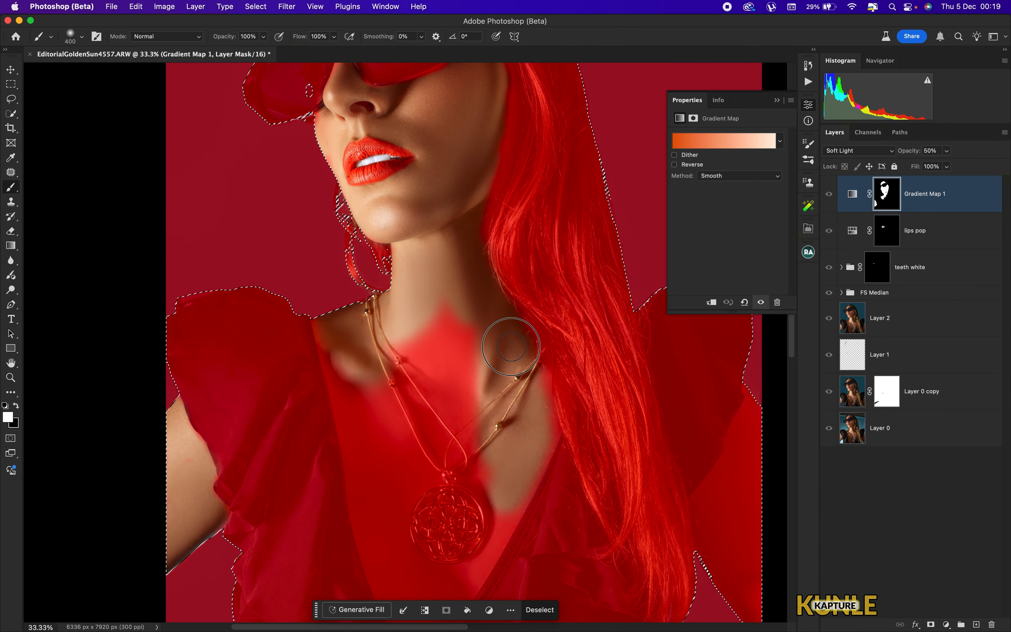
drag(355, 395, 395, 293)
mouse_move(397, 293)
mouse_down()
mouse_move(406, 325)
mouse_move(523, 481)
mouse_move(440, 474)
mouse_up()
- Erase mask spill near the neckline with the Eraser and paint in the arm skin with the brush
key(e)
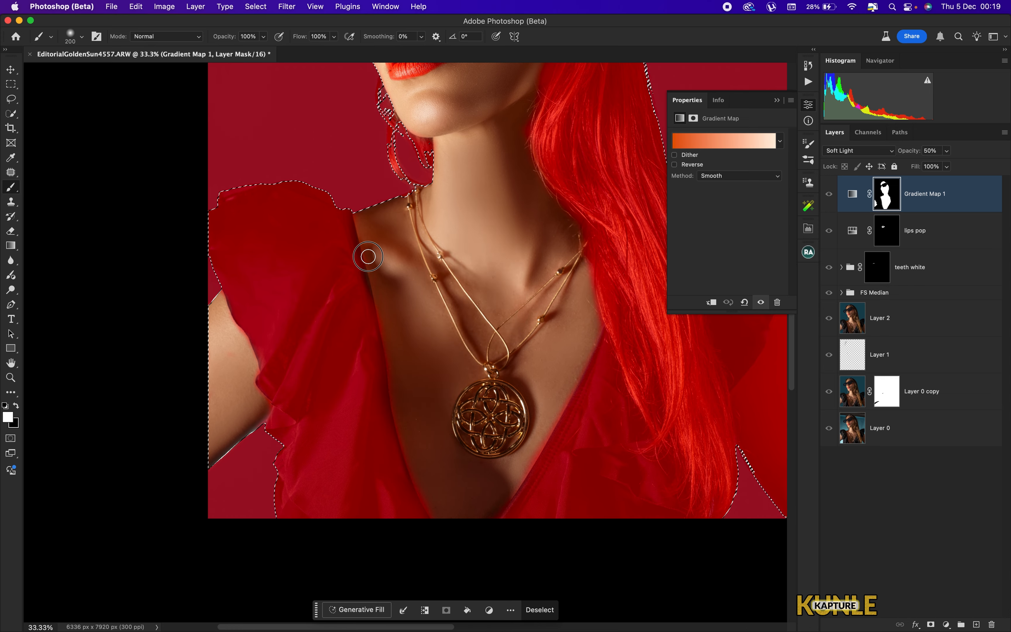
drag(404, 441, 406, 483)
key(b)
drag(732, 372, 401, 303)
key(bracketleft)
mouse_move(466, 355)
mouse_down()
mouse_move(470, 248)
mouse_move(462, 327)
mouse_up()
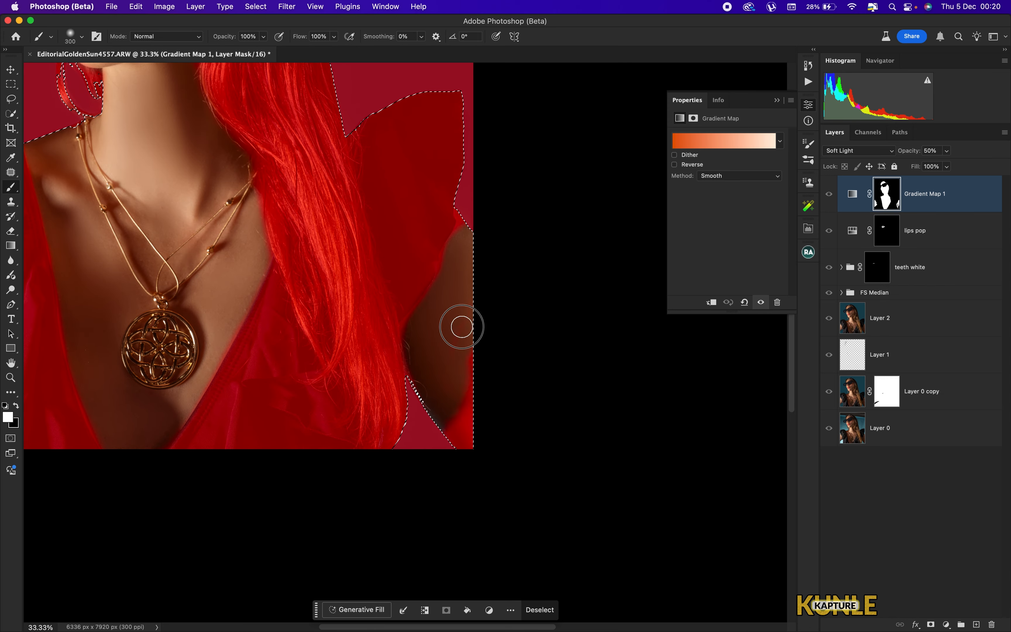
- Erase the warm tone from the lips on the Gradient Map mask
key(super+0)
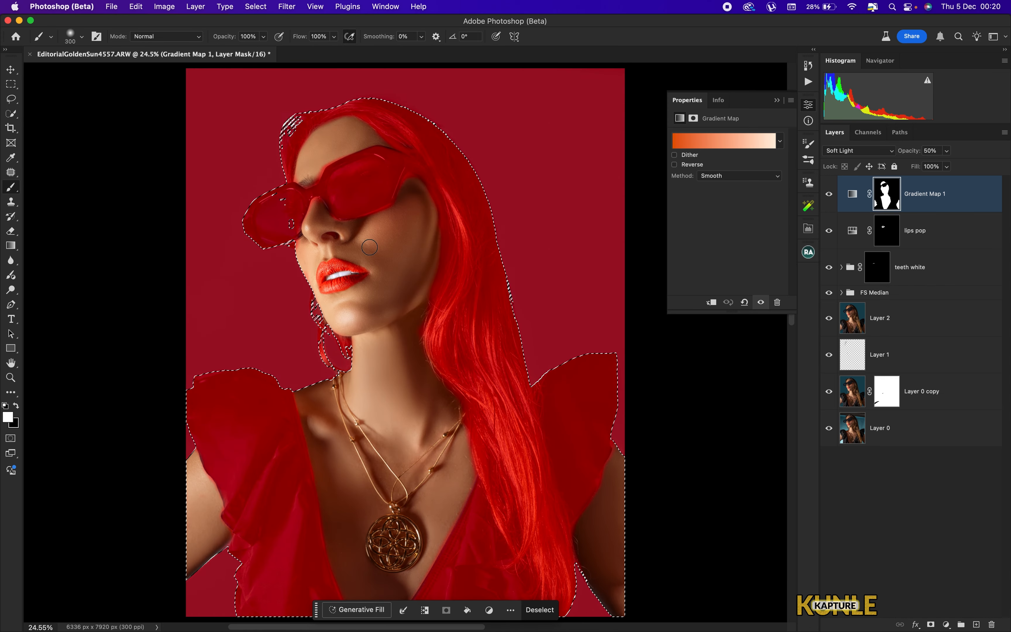
key(backslash)
key(super+plus)
key(super+plus)
key(super+plus)
drag(332, 266, 508, 383)
key(super+plus)
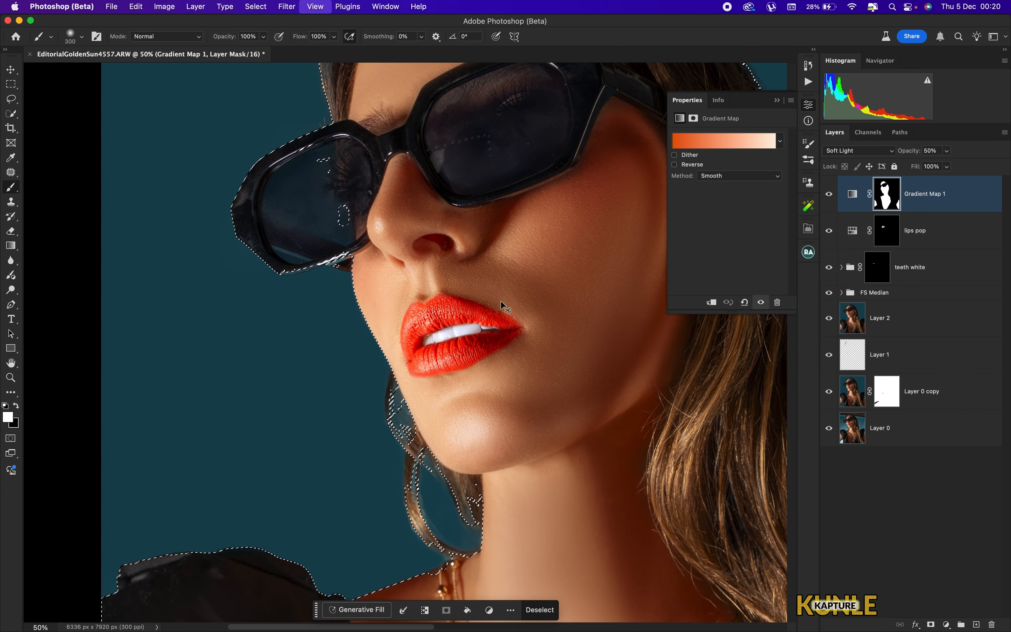
key(super+plus)
key(e)
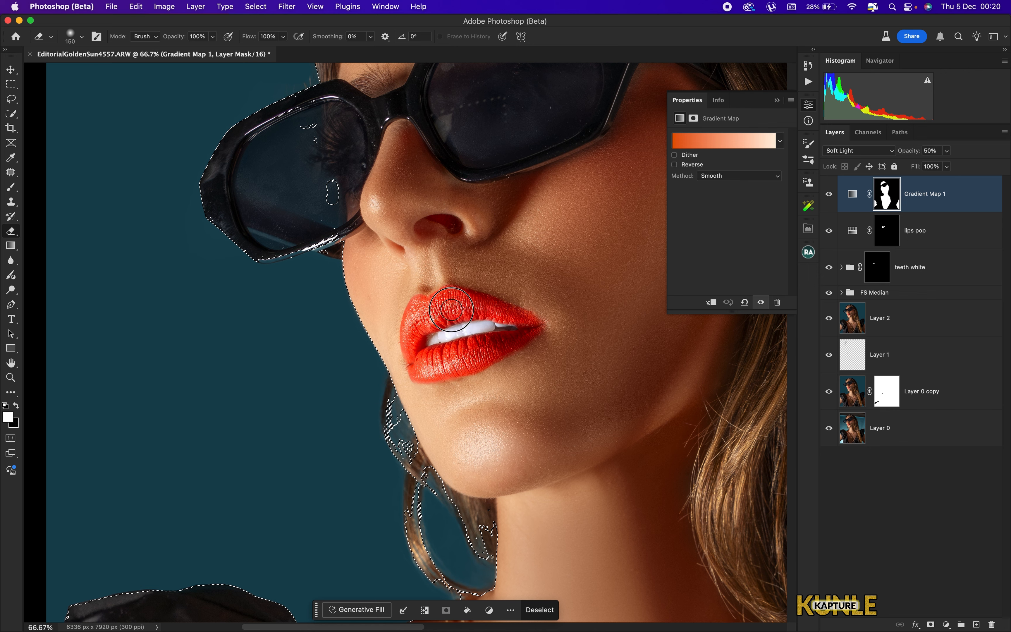
key(backslash)
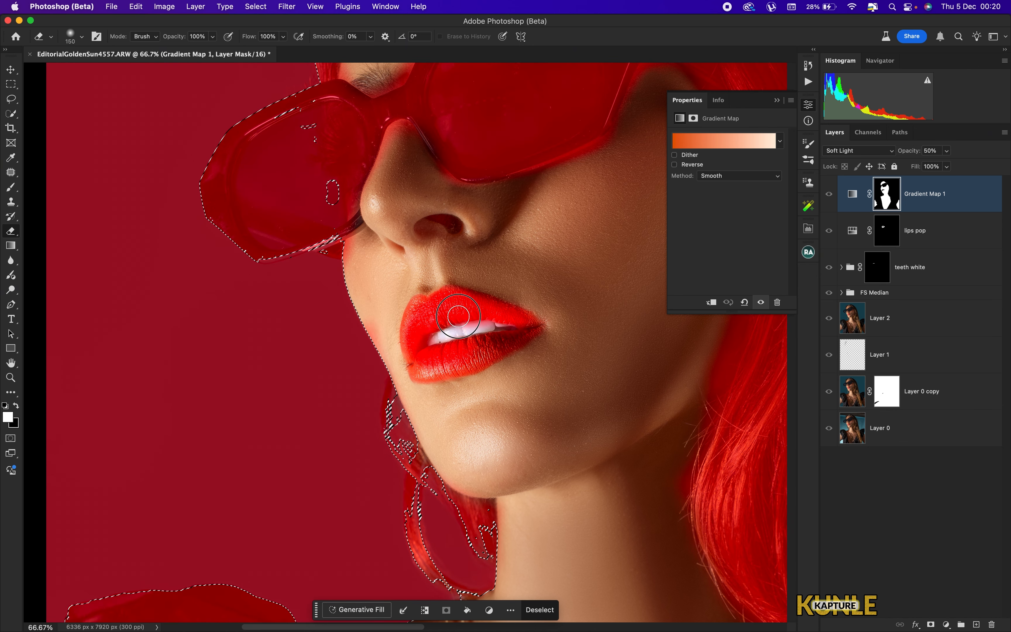
mouse_move(444, 364)
mouse_down()
mouse_move(523, 324)
mouse_move(417, 341)
mouse_move(493, 317)
mouse_move(507, 328)
mouse_move(480, 337)
mouse_move(449, 322)
mouse_up()
key(b)
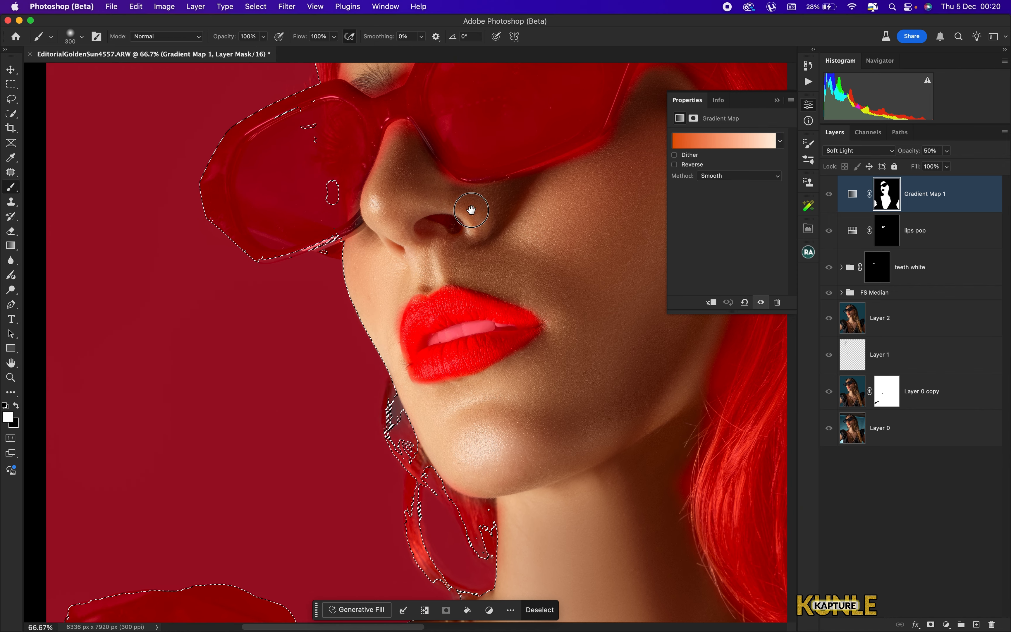
- Hide the mask overlay and deselect the active selection
scroll(467, 210, up, 10)
key(super+minus)
key(super+minus)
key(super+minus)
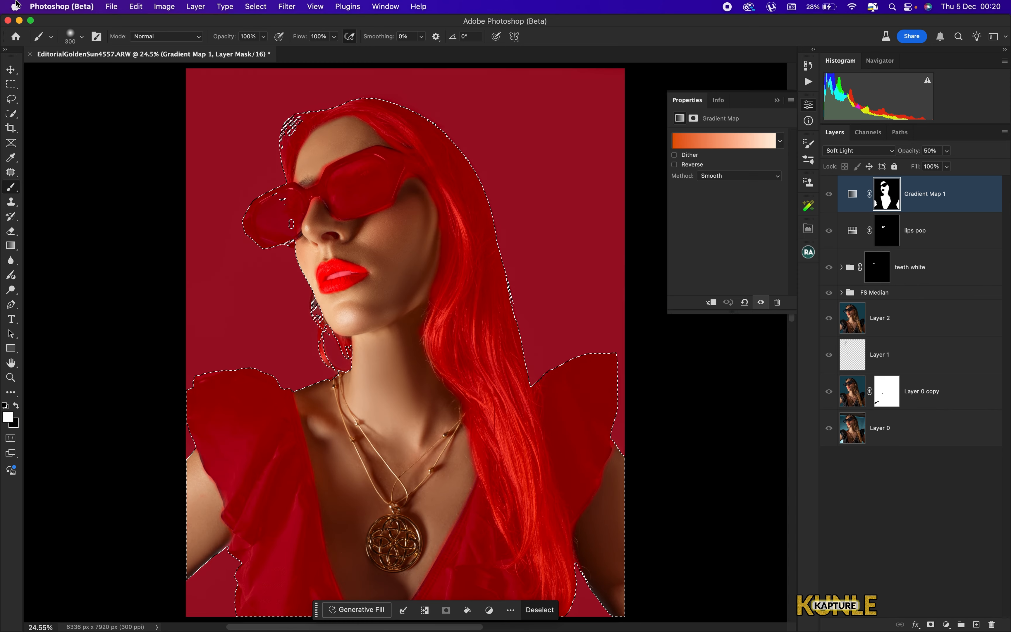
key(backslash)
key(super+minus)
key(super+d)
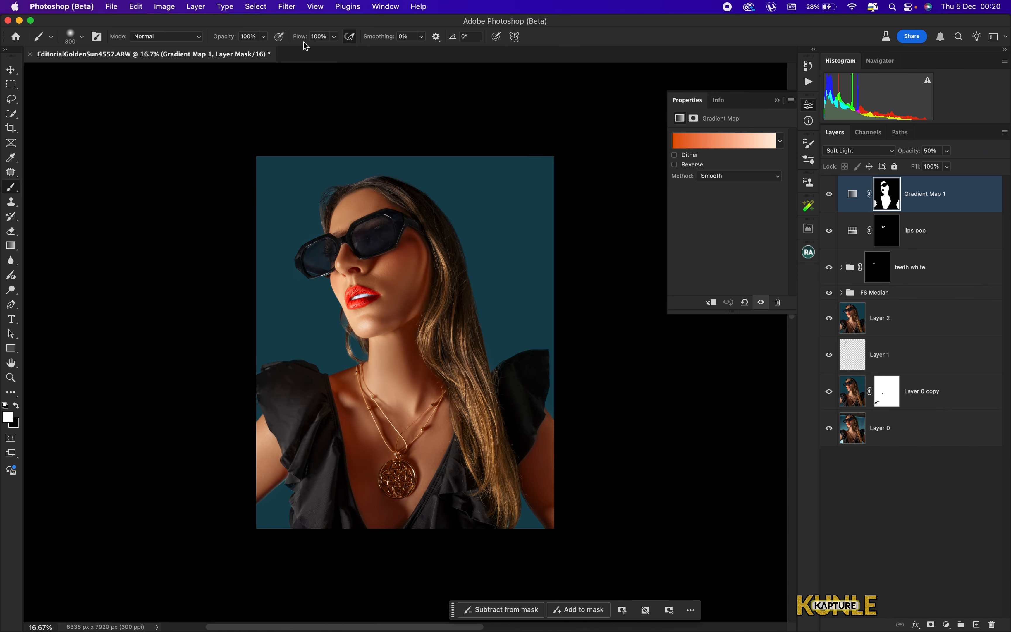
key(super+0)
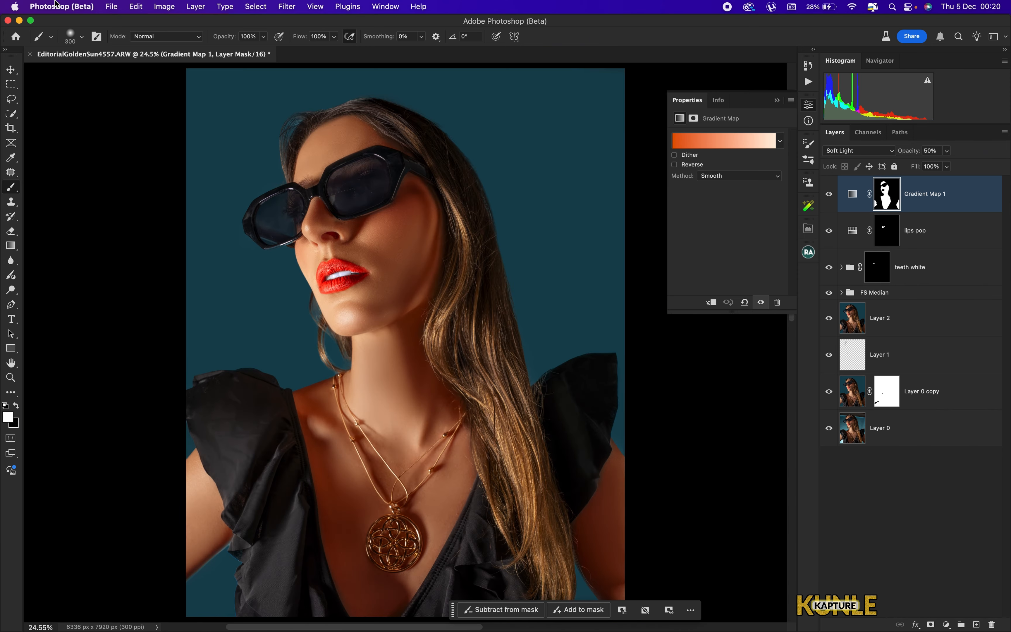
- Toggle the Gradient Map layer's visibility to compare the warm toning before and after
click(830, 196)
click(830, 195)
key(super+minus)
key(super+minus)
key(super+0)
key(super+0)
key(super+minus)
key(super+minus)
key(super+minus)
key(super+0)
- Expand the FS Median group and toggle the retouching layers' visibility to compare the edits
click(842, 292)
click(858, 380)
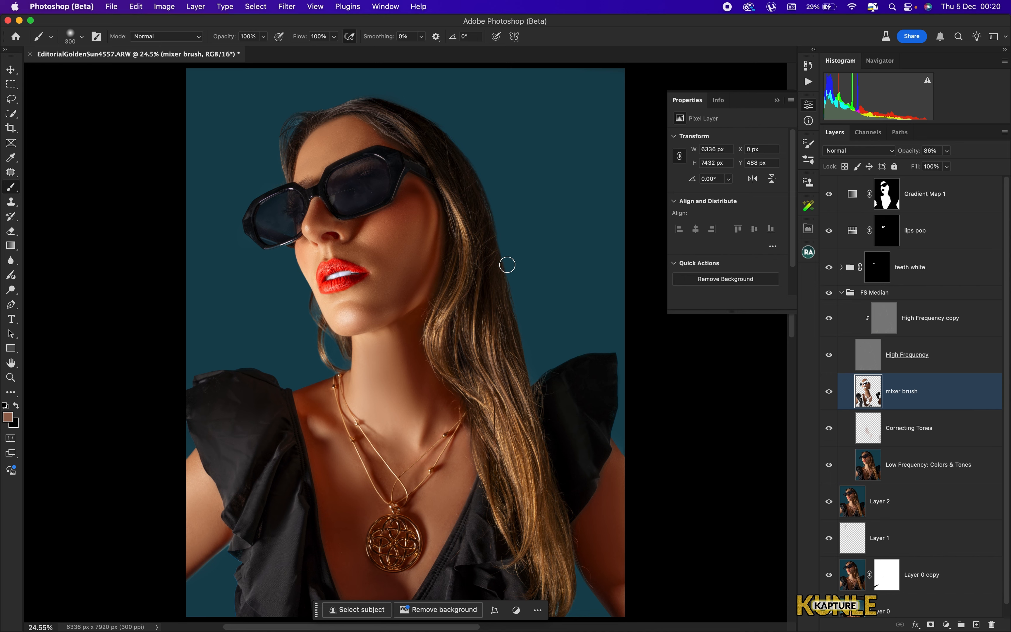
key(shift+b)
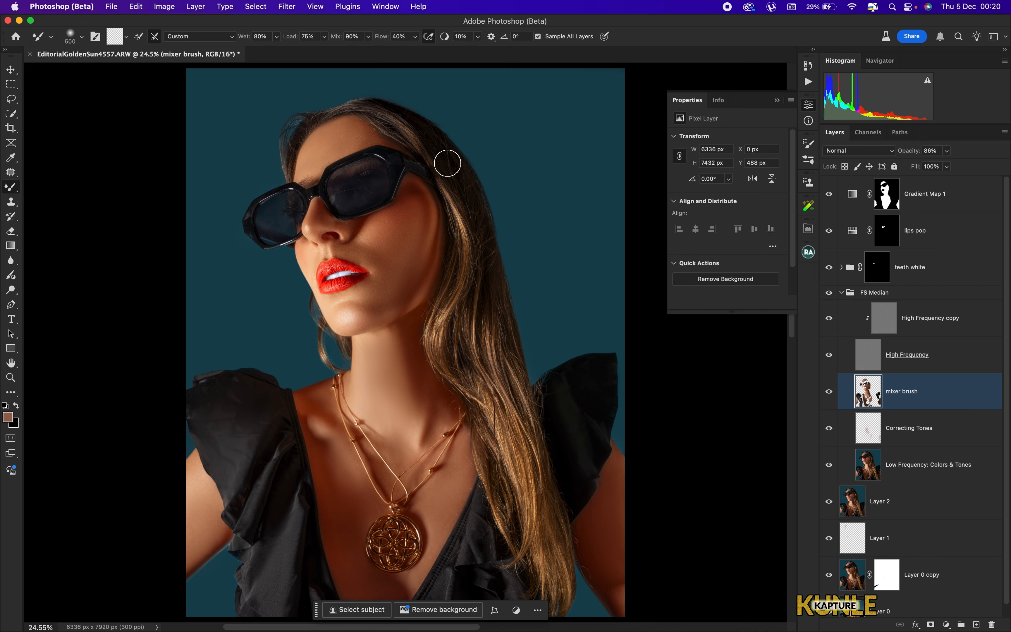
key(bracketleft)
key(super+z)
key(super+z)
click(830, 337)
drag(829, 263, 830, 206)
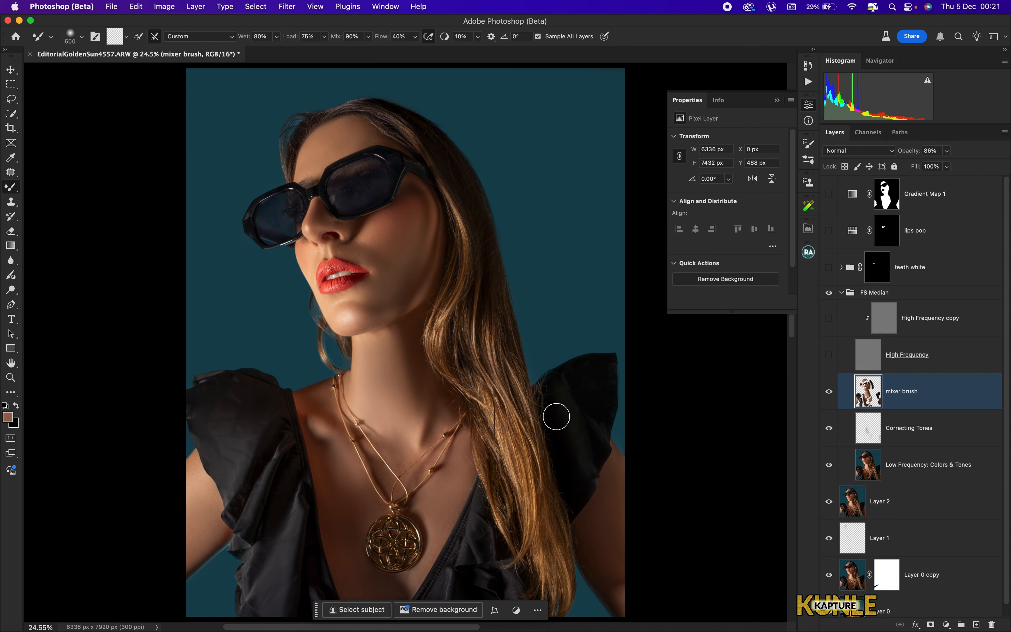
key(bracketleft)
key(bracketleft)
key(bracketleft)
drag(830, 358, 829, 317)
drag(831, 266, 829, 194)
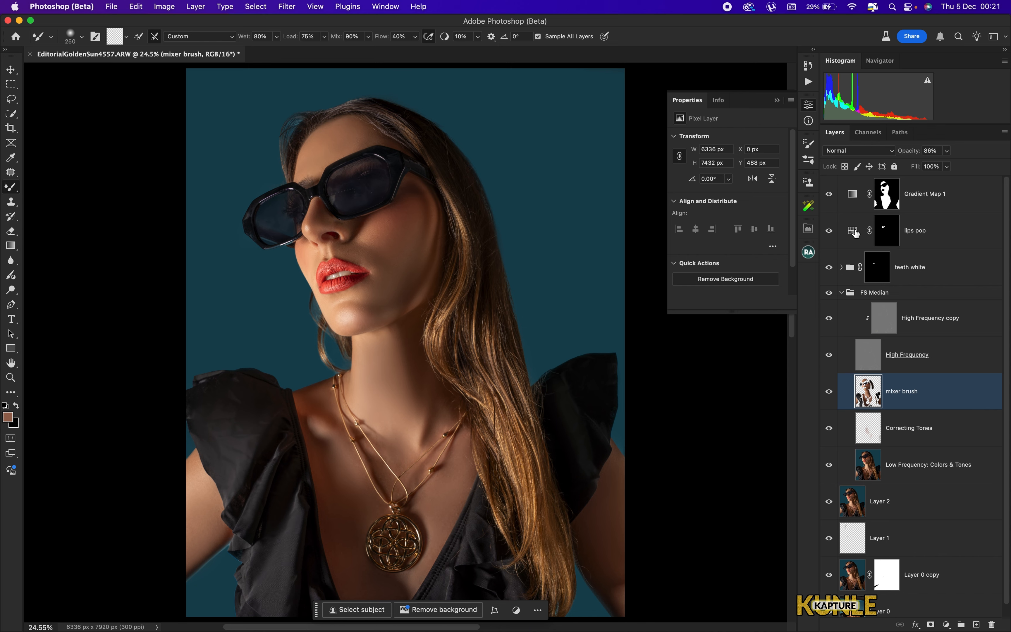
- Select the Gradient Map mask, collapse FS Median, and toggle the original Layer 0 alone to compare
click(886, 196)
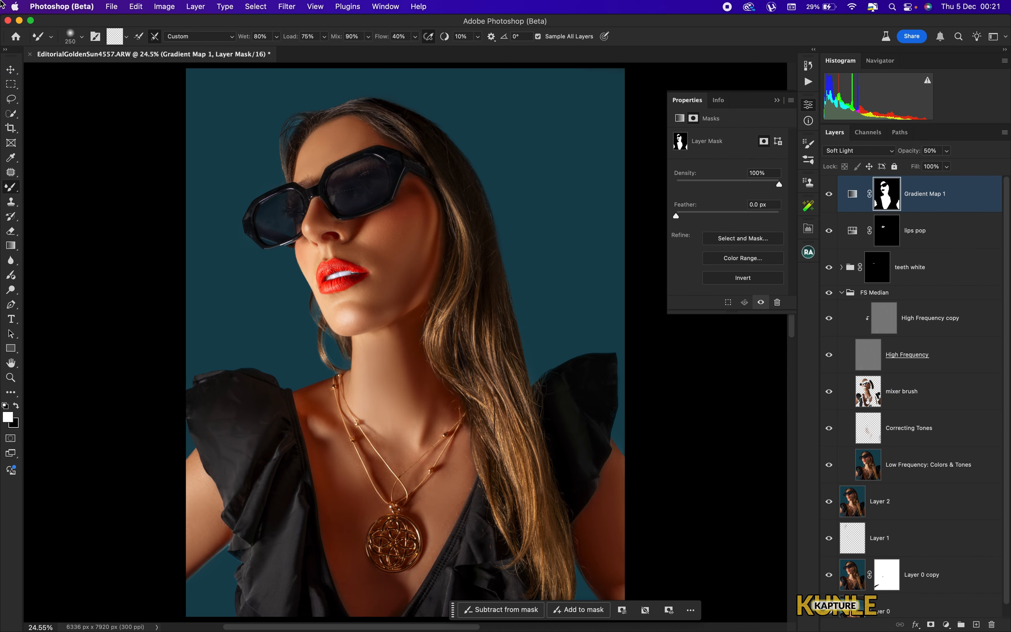
click(842, 293)
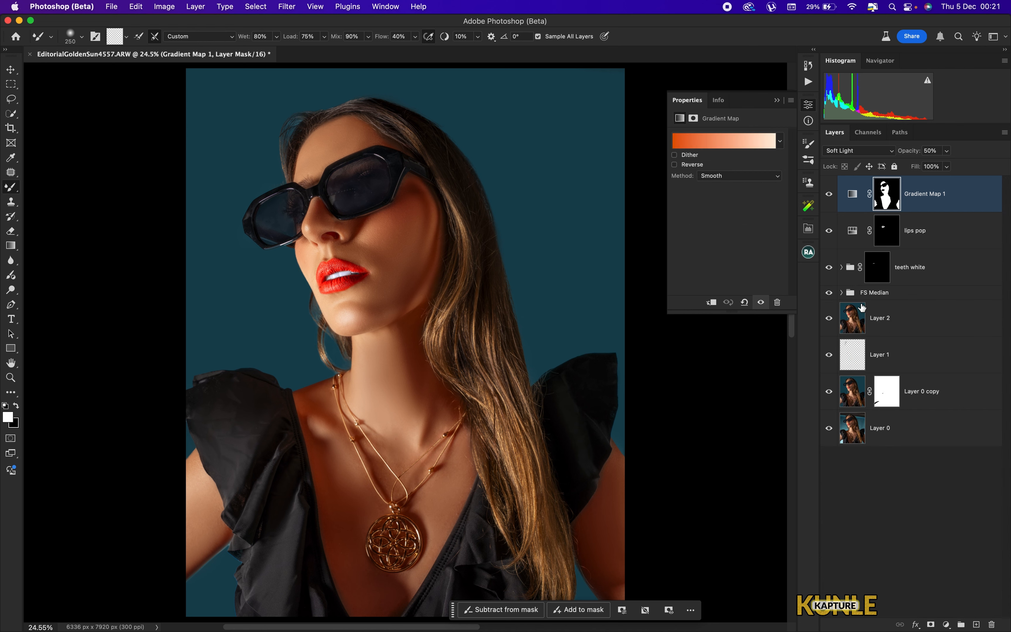
alt+click(829, 429)
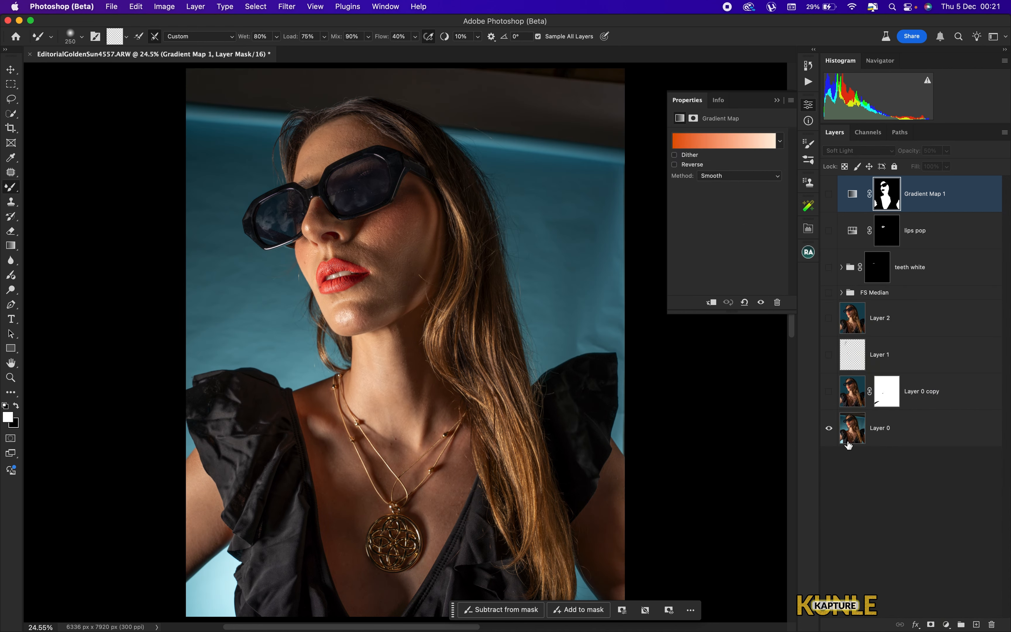
alt+click(829, 431)
key(super+minus)
key(super+minus)
key(super+minus)
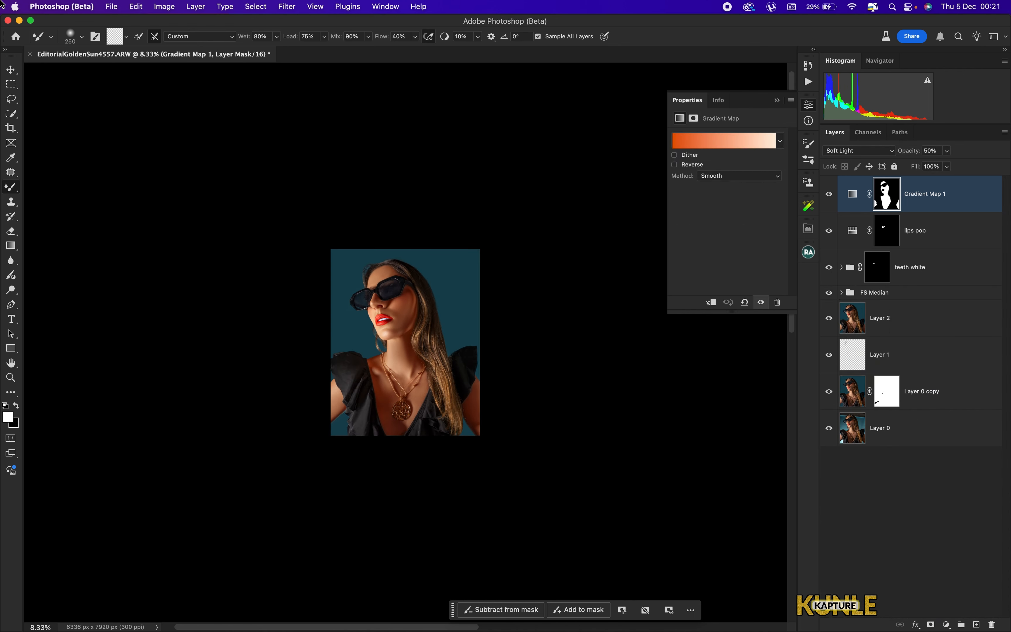
key(super+0)
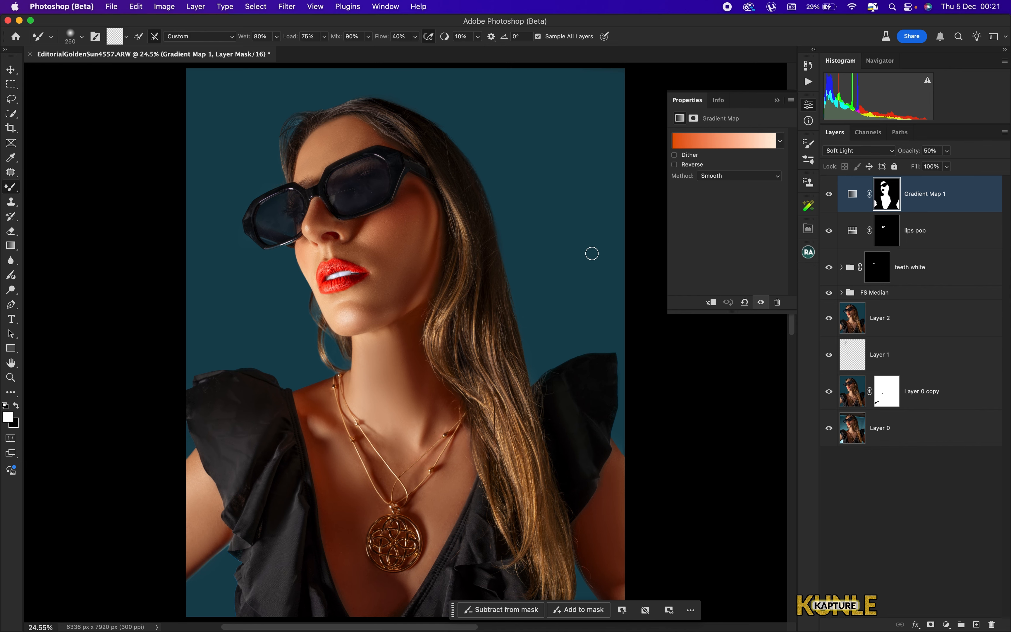
key(super+minus)
key(super+minus)
key(super+0)
- Add a Levels adjustment layer on top and apply the Increase Contrast 1 preset
click(947, 624)
click(940, 510)
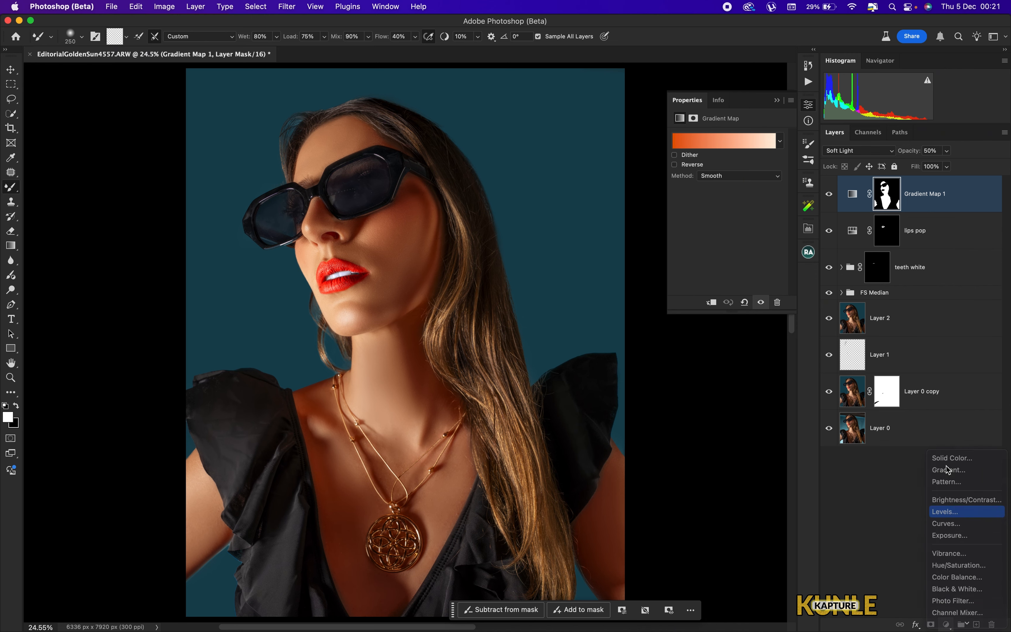
click(735, 138)
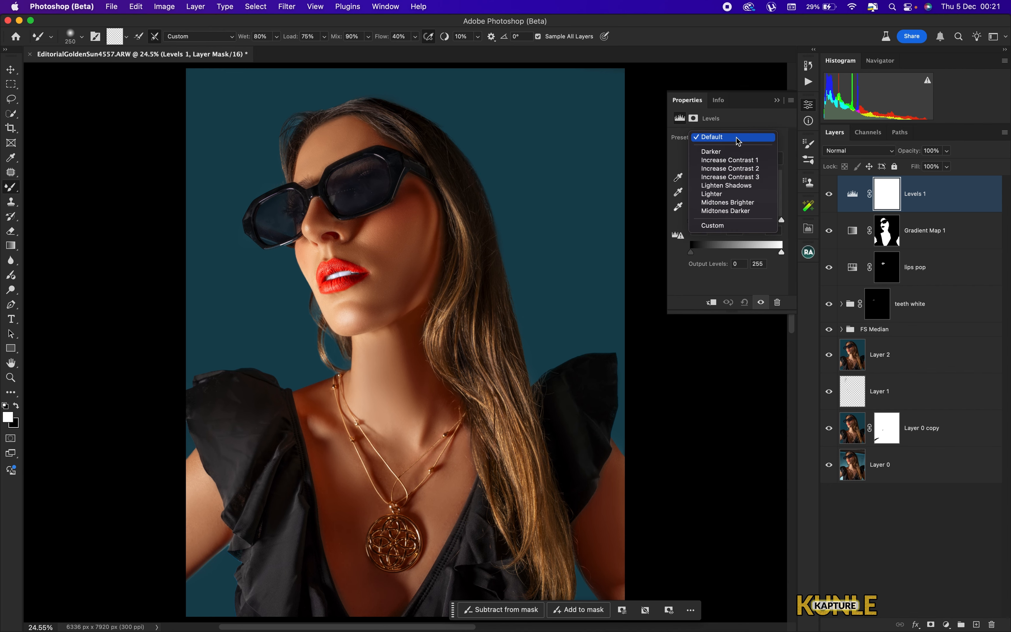
click(736, 171)
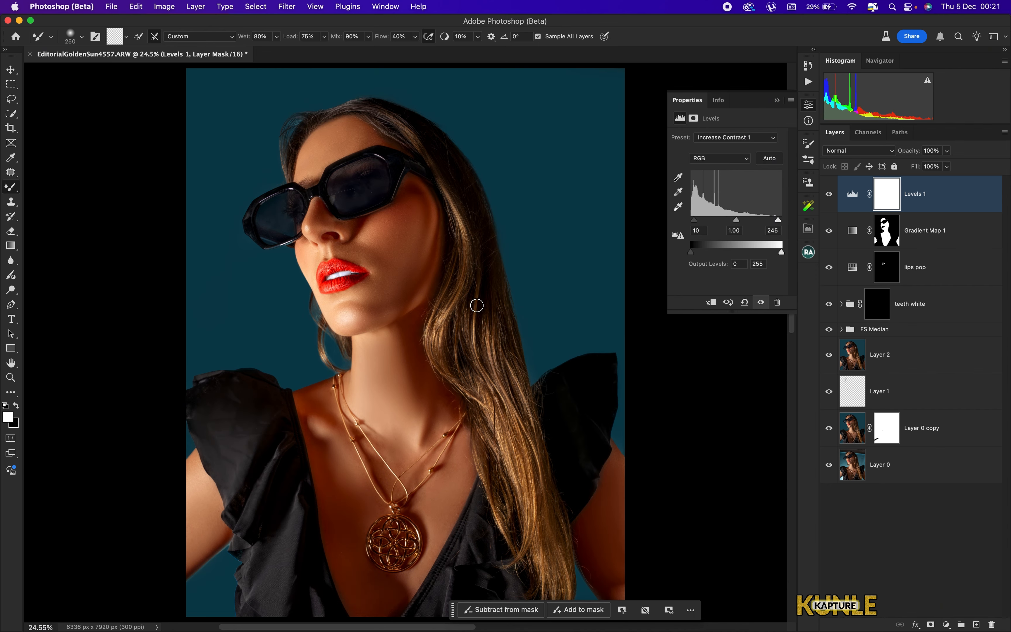
- Switch Levels to the Red channel and set its black input level to 6
key(super+minus)
key(super+minus)
click(730, 162)
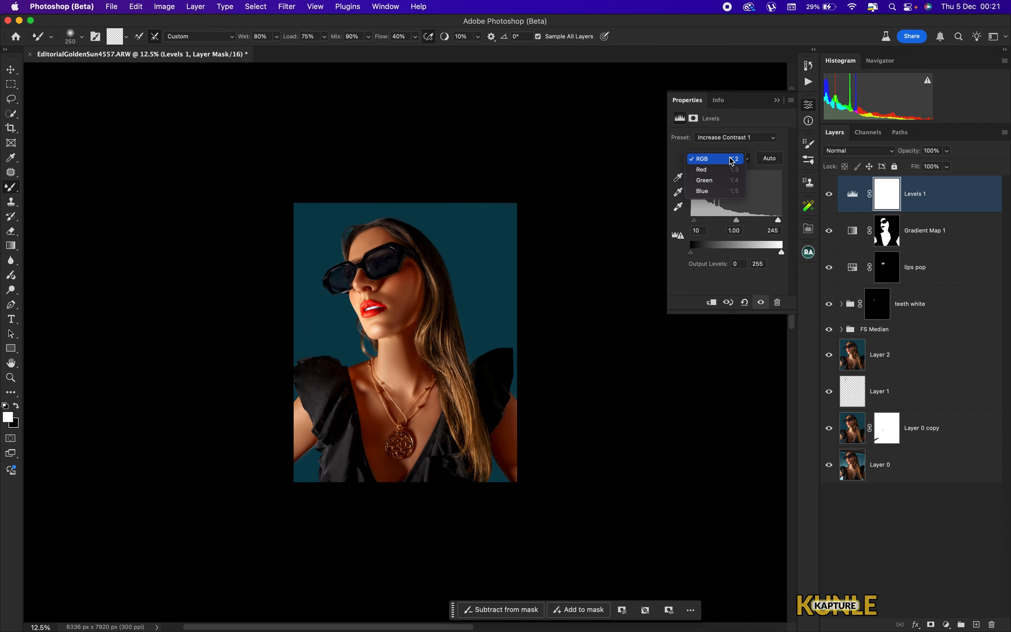
click(705, 170)
key(super+plus)
key(super+plus)
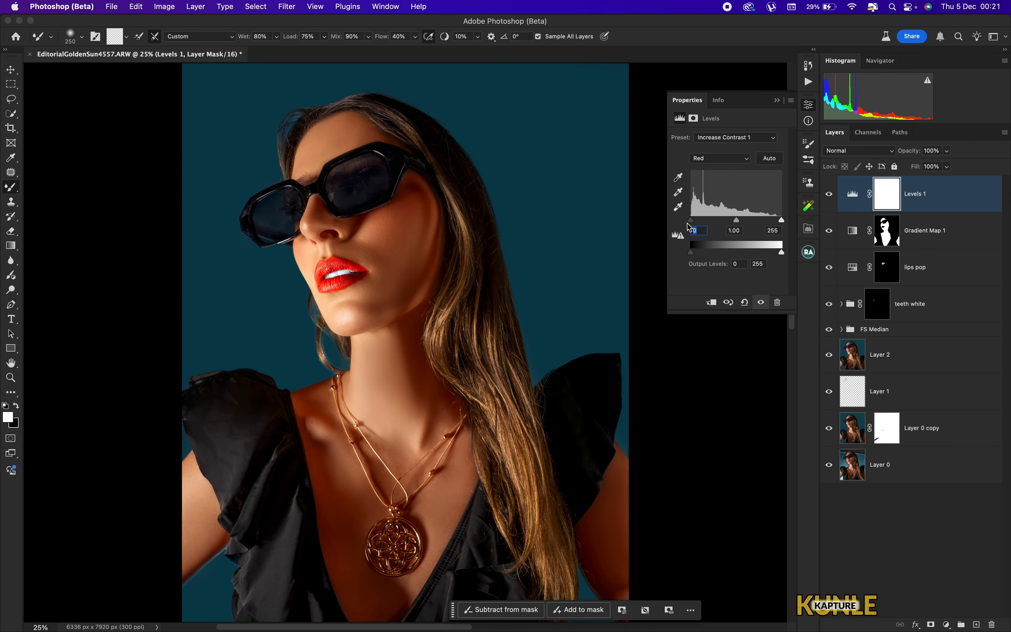
drag(691, 220, 694, 221)
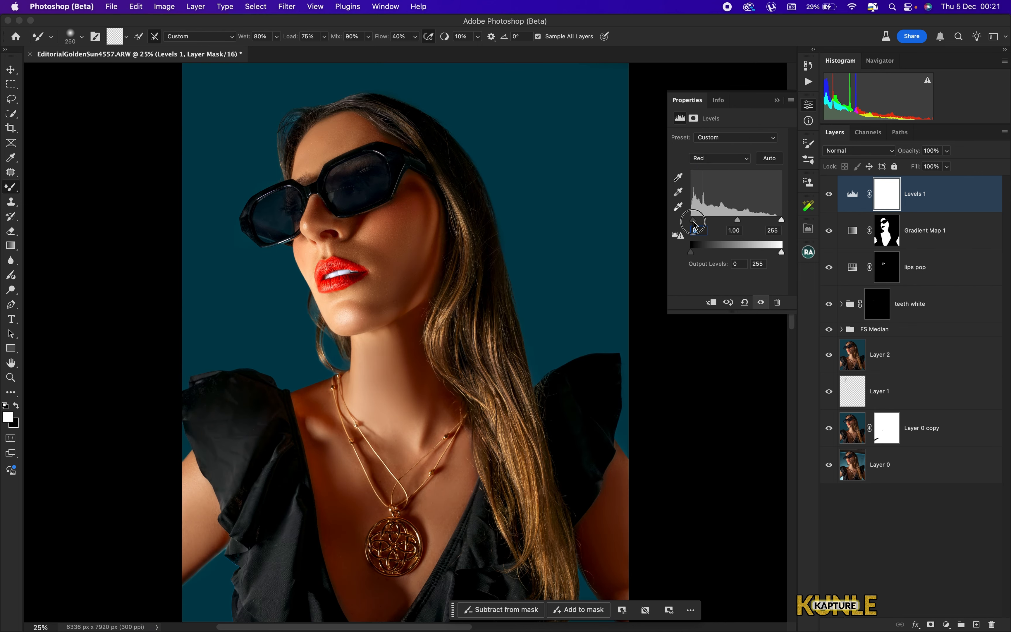
key(super+minus)
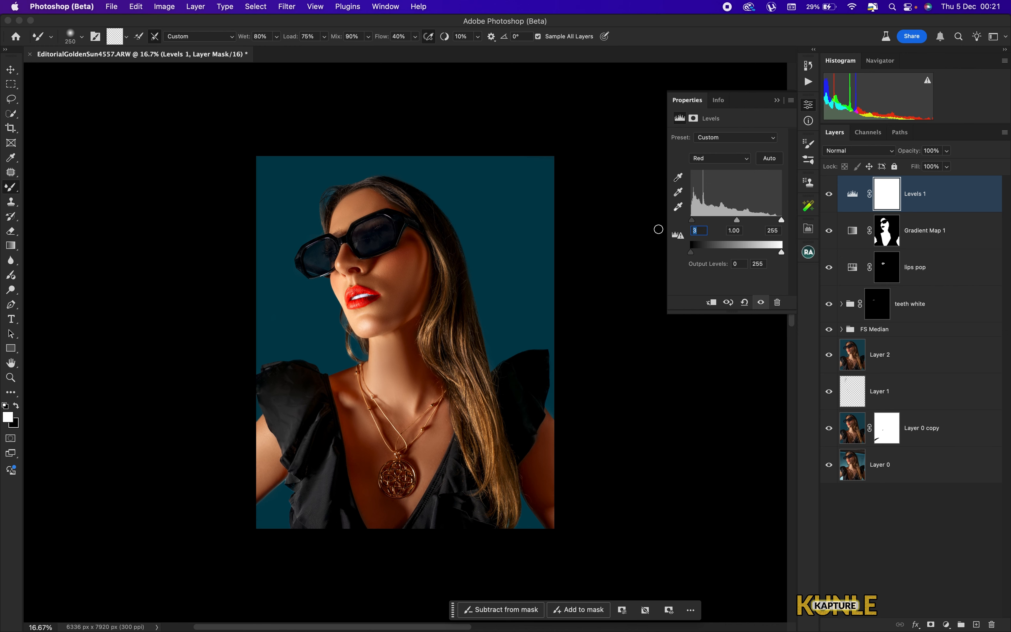
drag(695, 222, 694, 223)
- Toggle the Levels layer and the original Layer 0 to compare the final result with the original
click(830, 196)
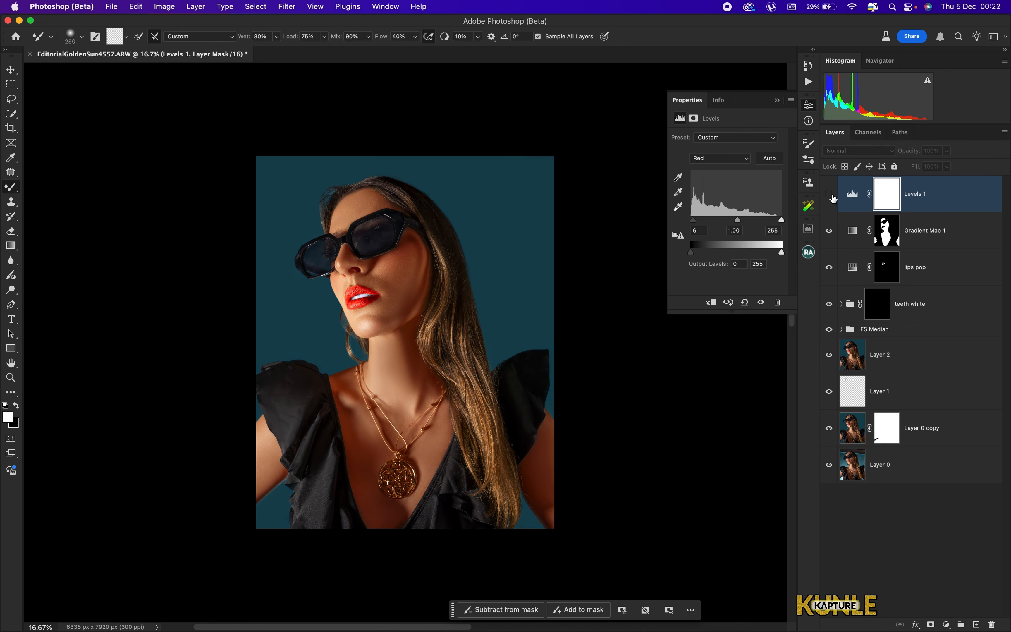
click(830, 195)
key(super+0)
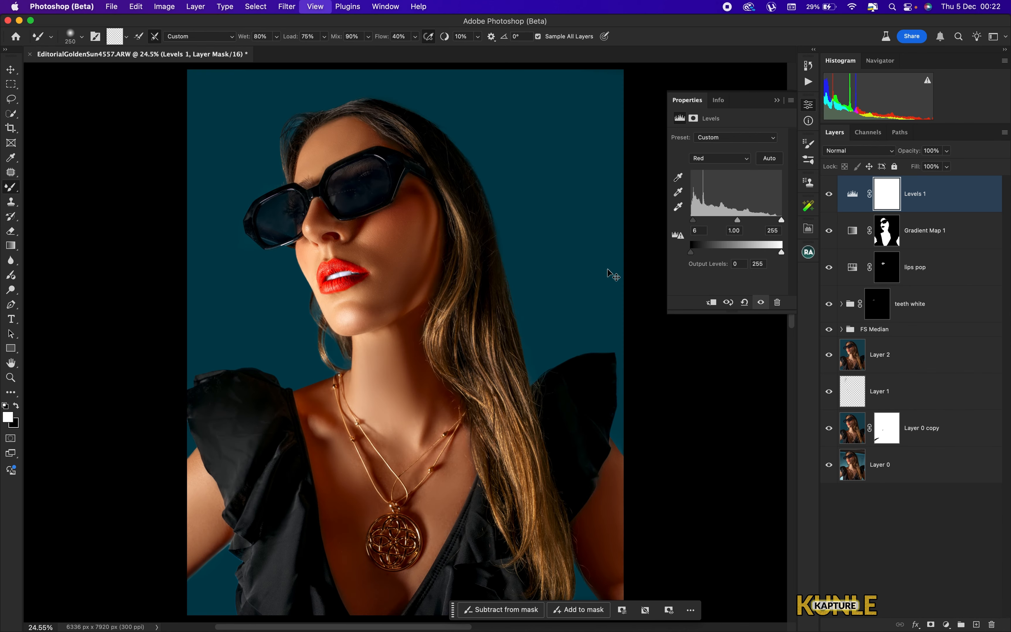
key(super+minus)
key(super+minus)
key(super+0)
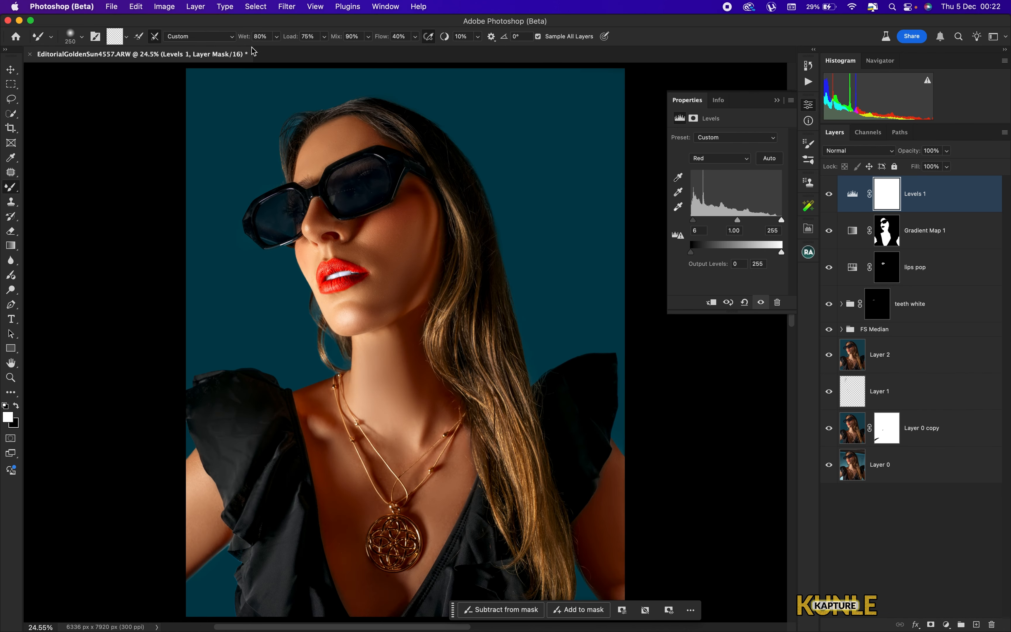
alt+click(830, 465)
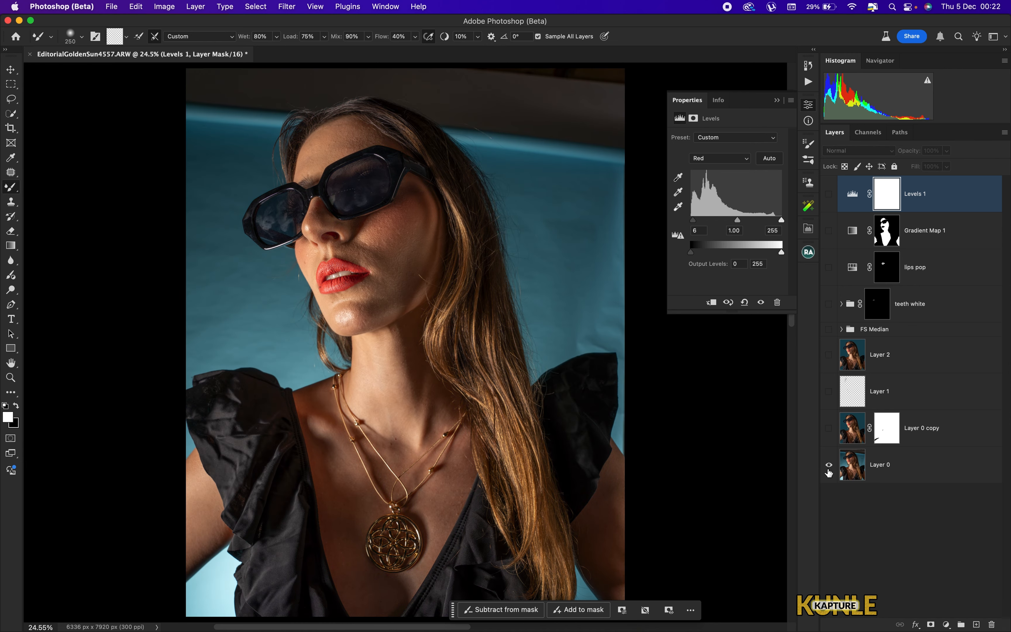
alt+click(829, 466)
key(super+minus)
key(super+minus)
key(super+minus)
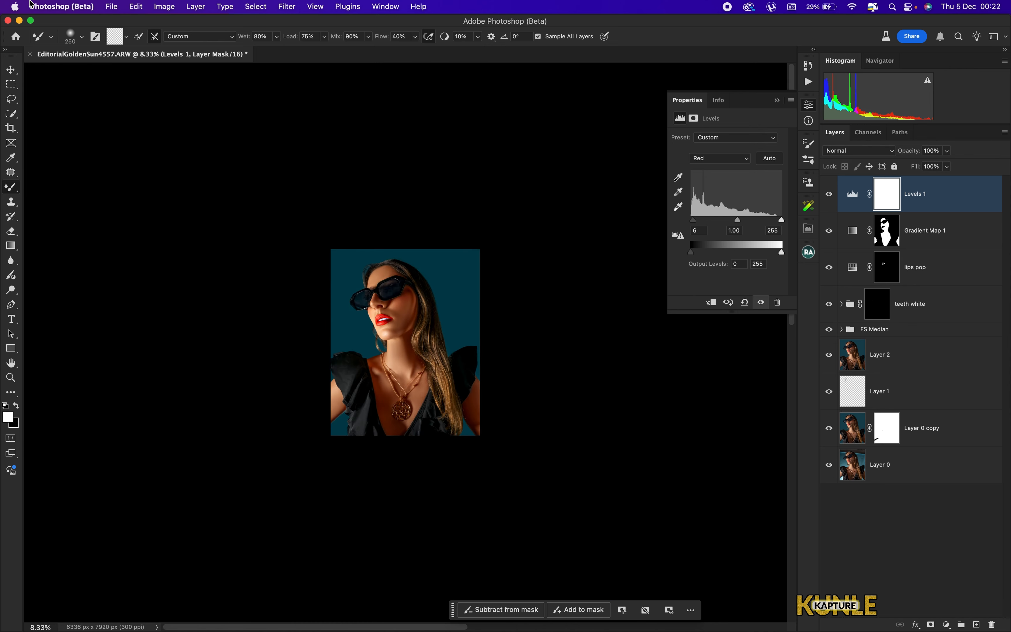
key(super+0)
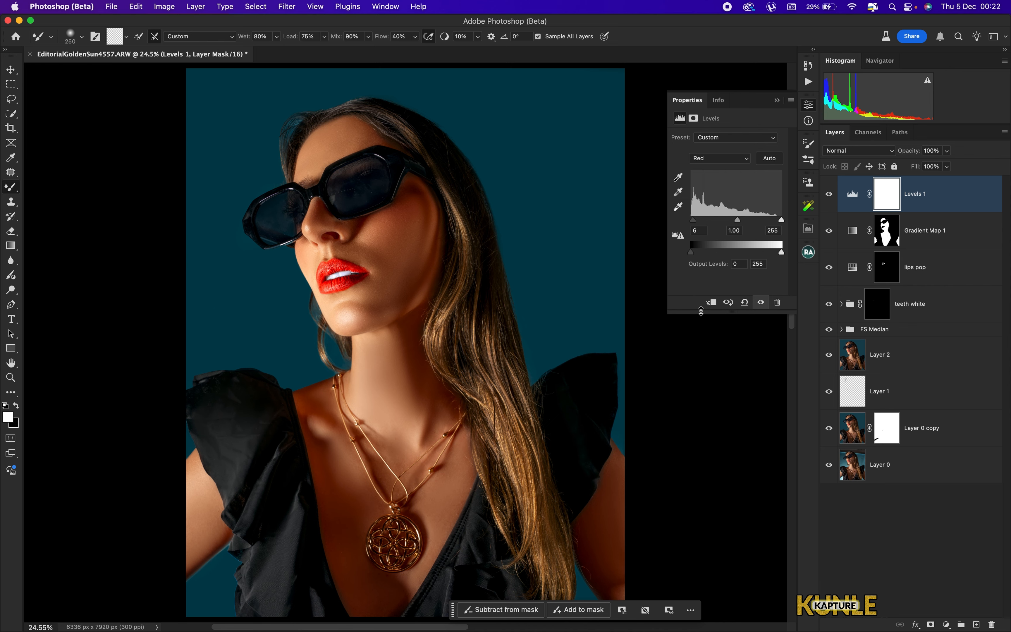